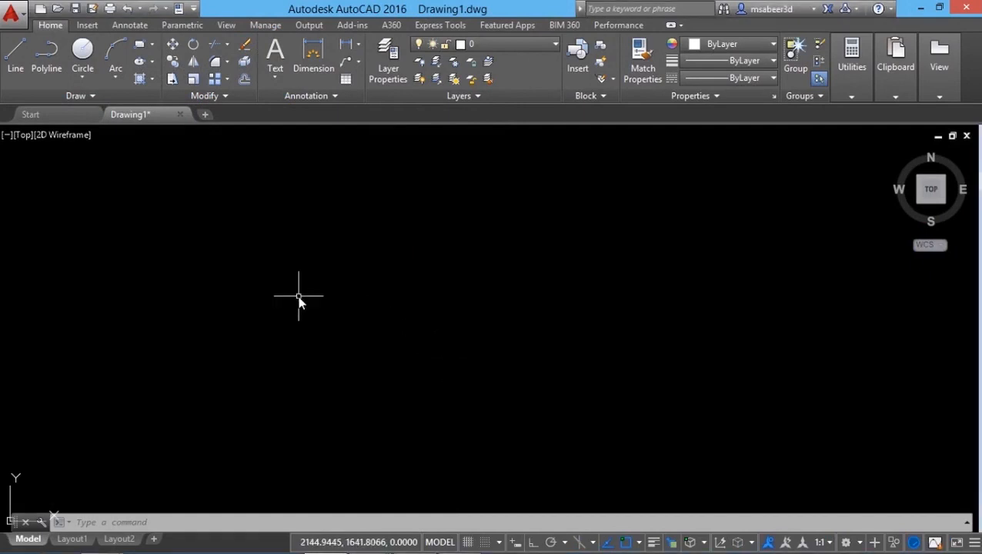
- Draw a single diagonal line rising to the right across the drawing area
left_click(226, 95)
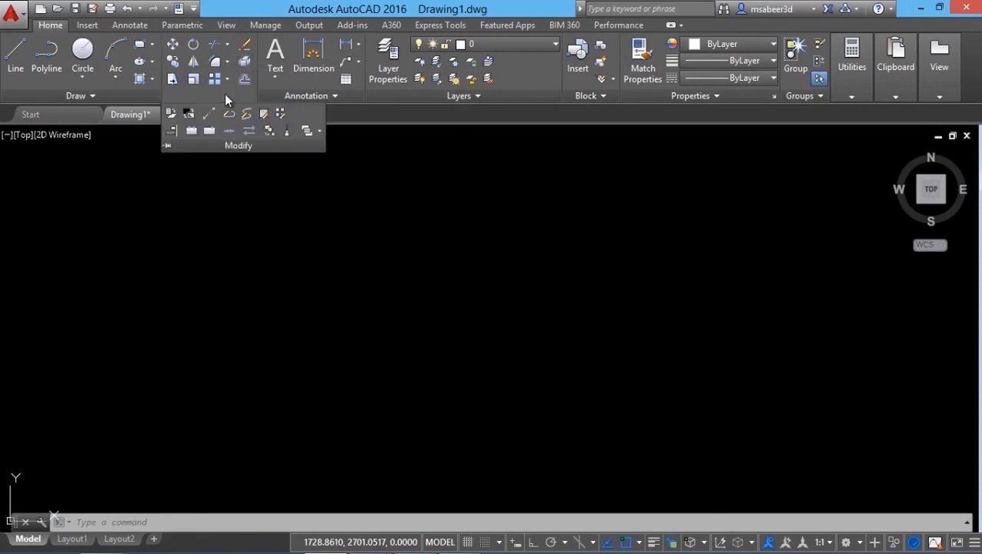
left_click(15, 58)
left_click(151, 419)
left_click(356, 179)
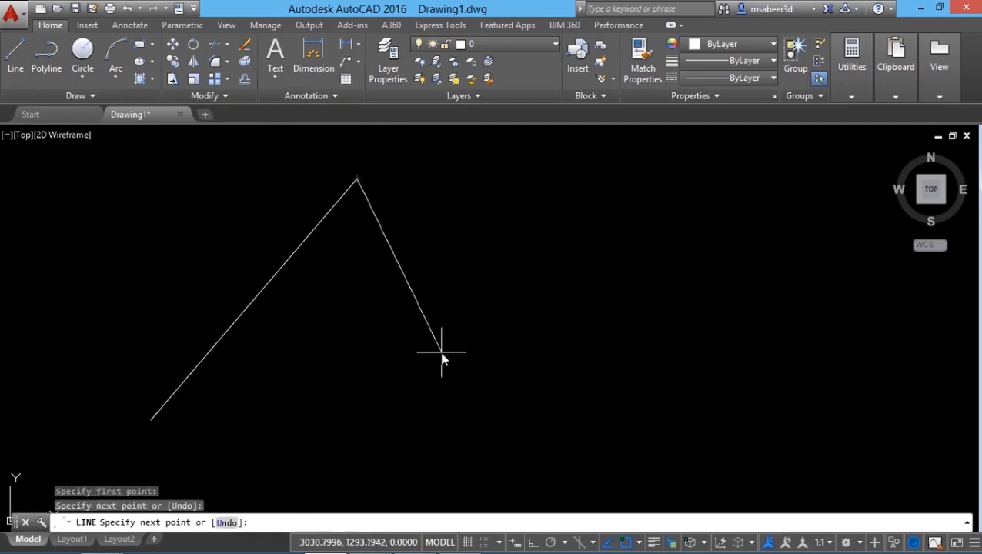
key("Return")
- Draw a circle to the lower right of the diagonal line by picking its center and radius
left_click(82, 77)
left_click(116, 103)
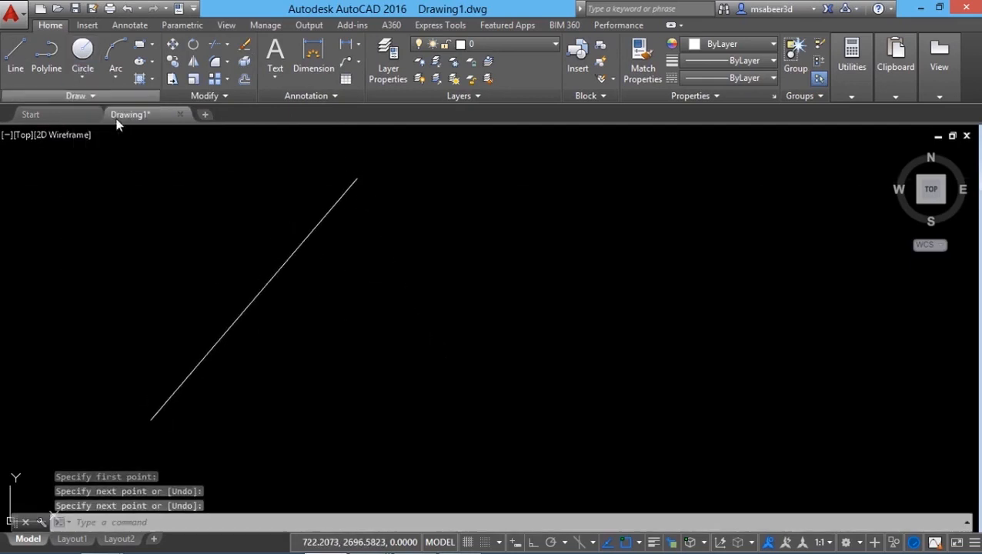
left_click(402, 371)
left_click(443, 265)
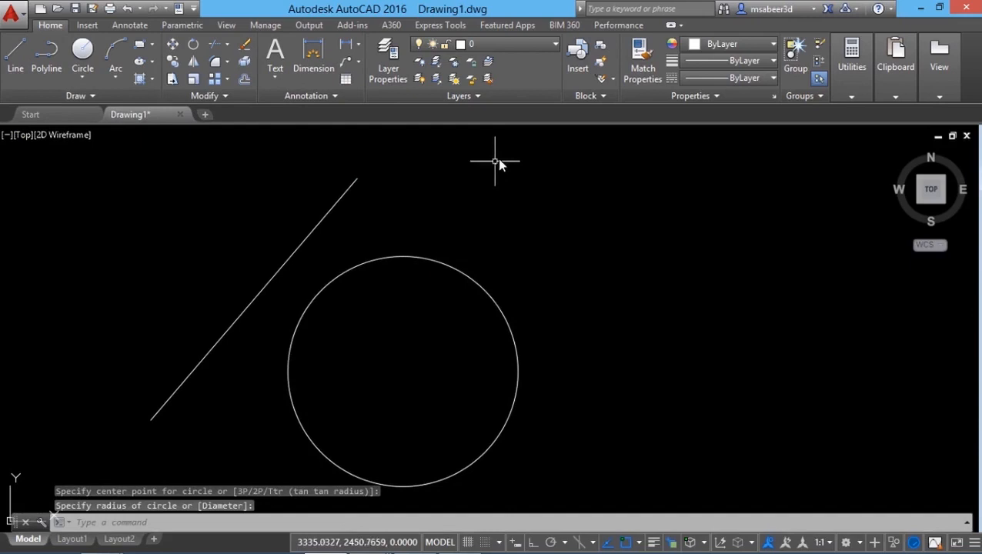
- Erase the diagonal line and the circle together using a crossing selection
left_click(245, 46)
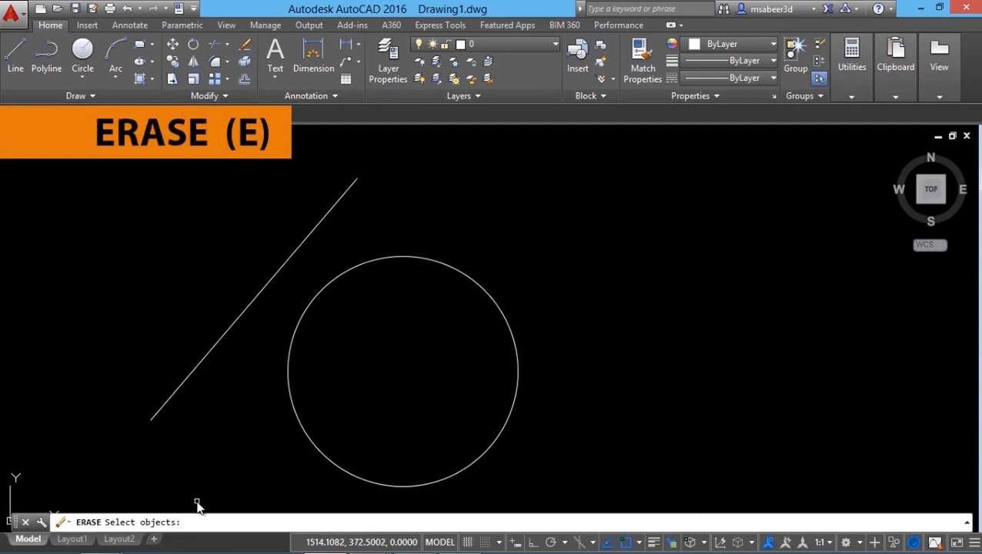
left_click(372, 375)
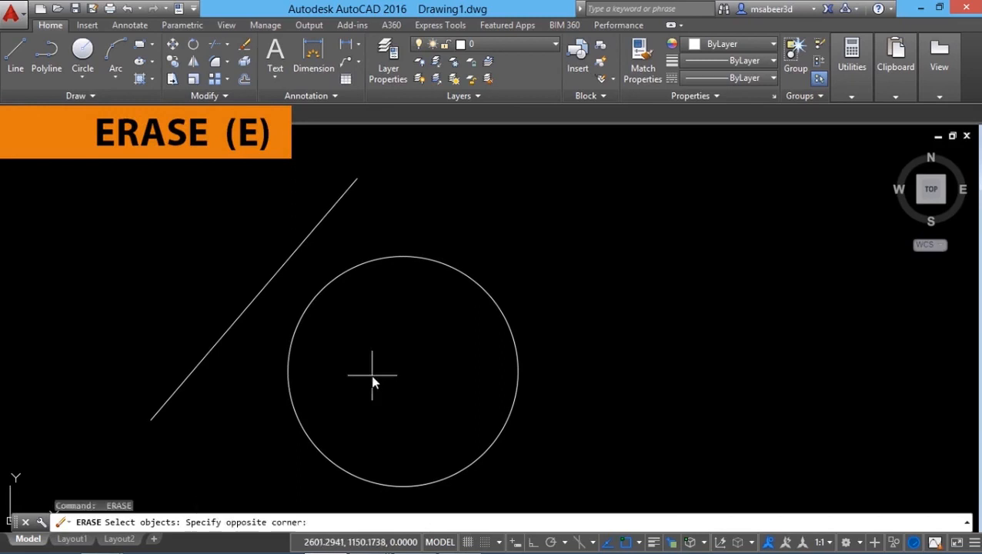
left_click(245, 253)
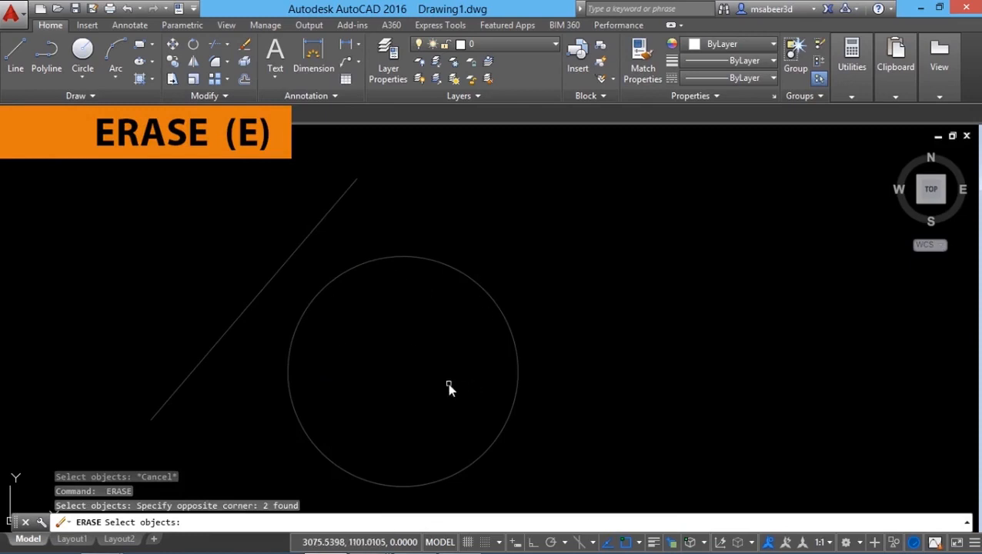
key("Return")
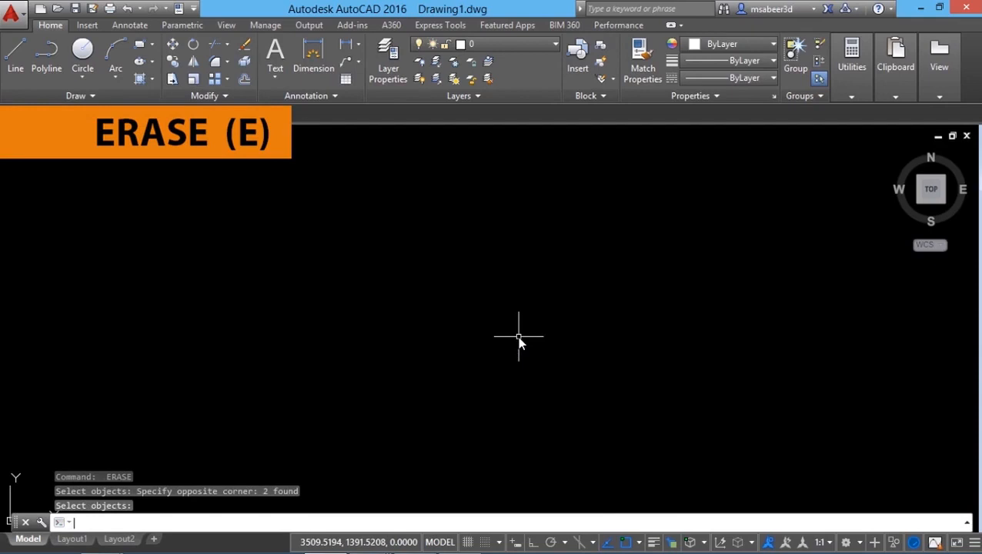
key("Escape")
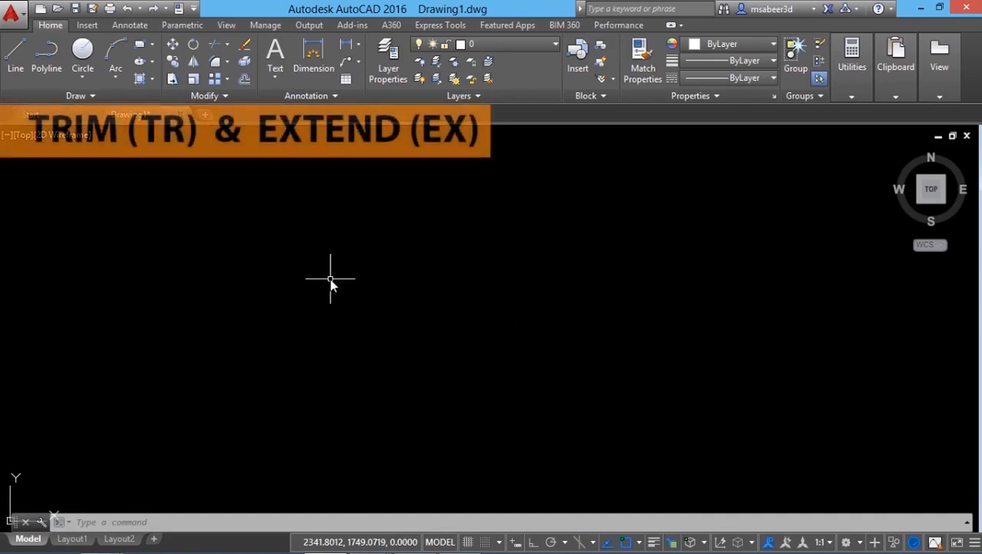
- Draw a long horizontal line across the upper part of the drawing area with Ortho mode turned on
left_click(22, 66)
left_click(134, 197)
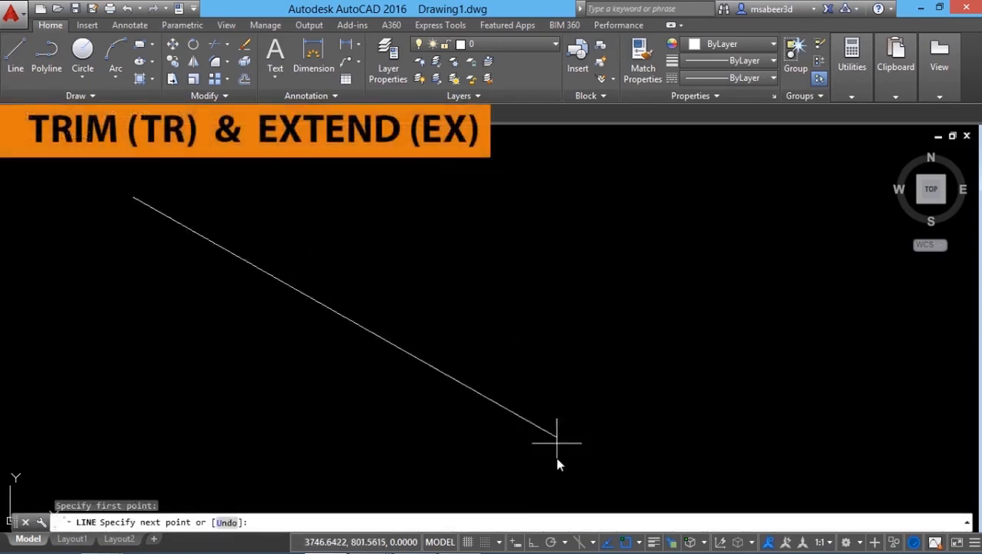
left_click(533, 543)
left_click(524, 197)
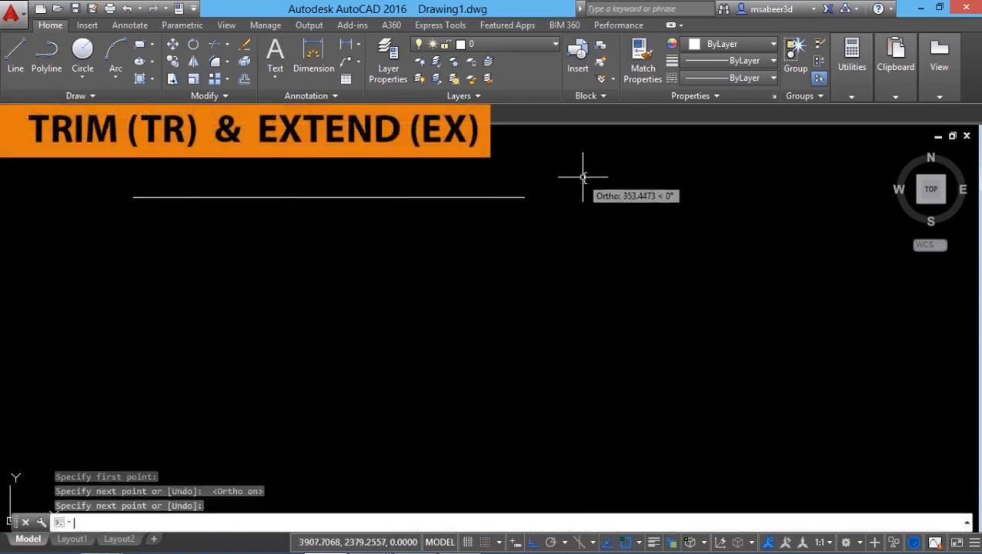
key("Return")
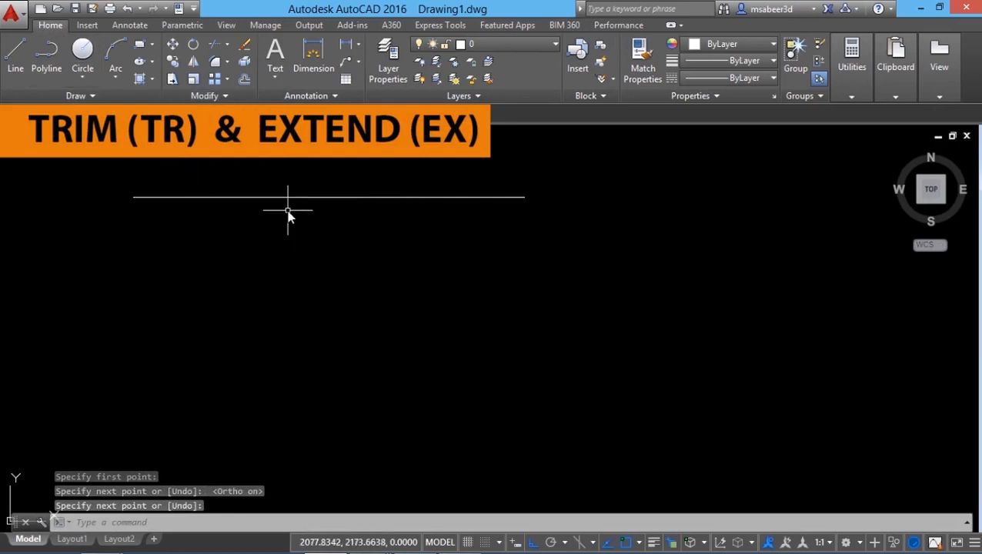
- Copy the horizontal line straight down eleven times at roughly even spacing to make a stack of parallel lines
left_click(173, 62)
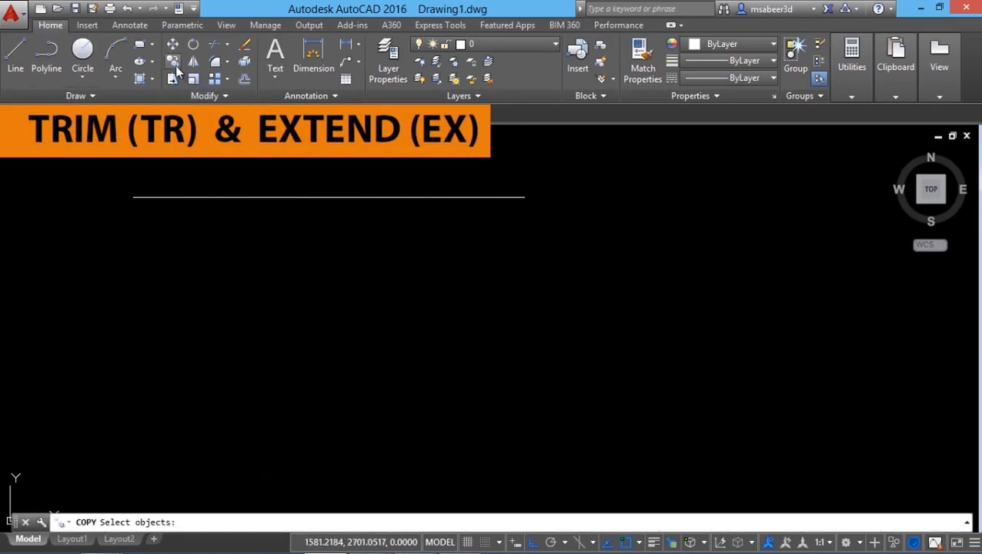
left_click(317, 197)
key("Return")
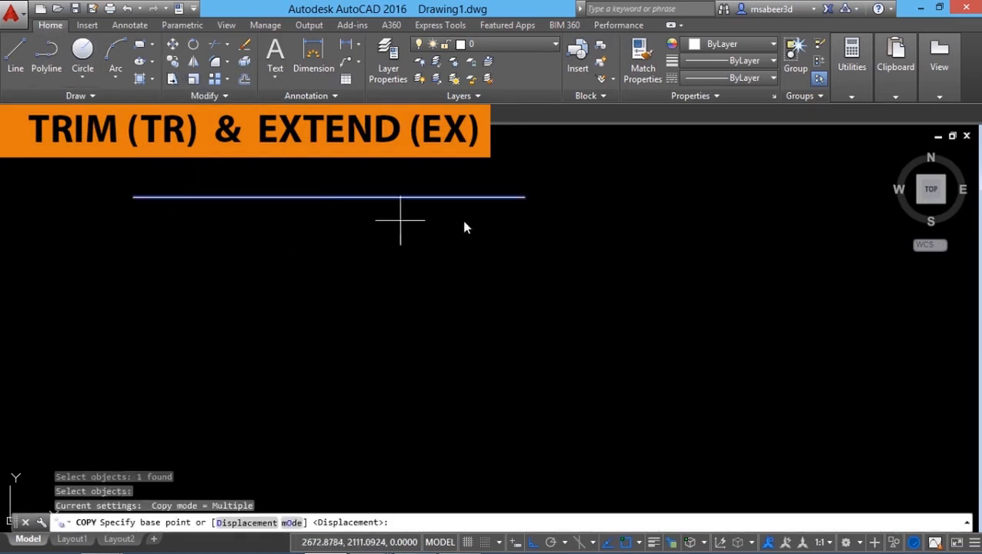
left_click(561, 197)
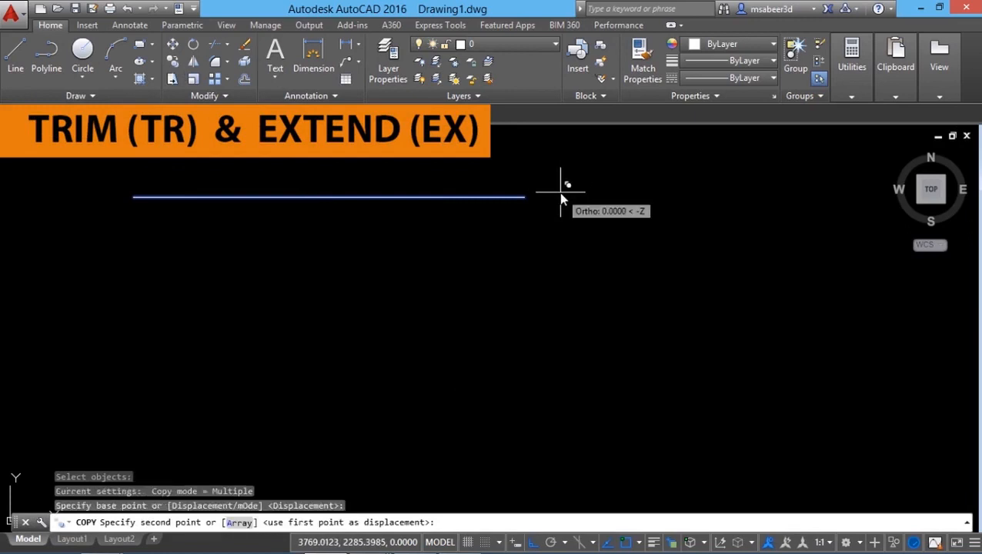
left_click(561, 214)
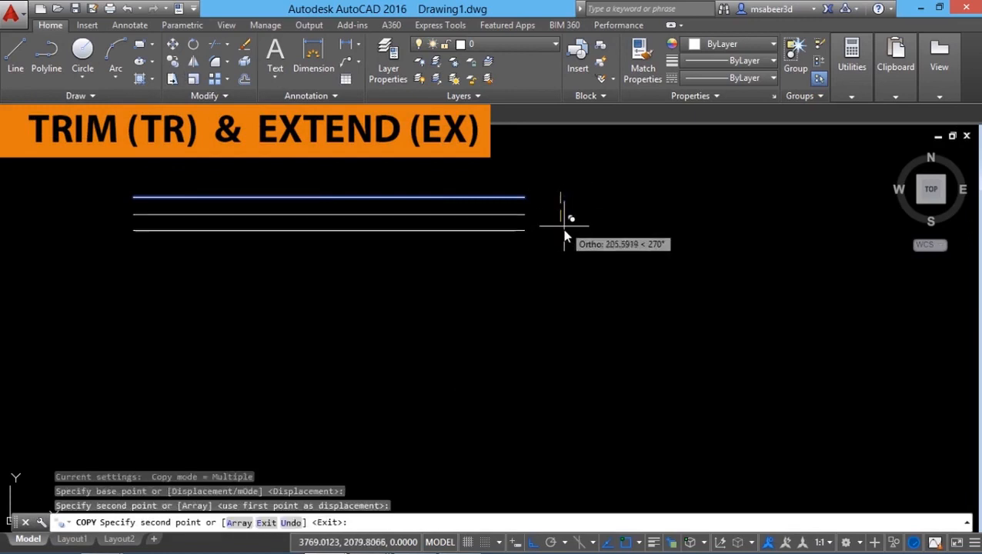
left_click(564, 234)
left_click(565, 253)
left_click(567, 276)
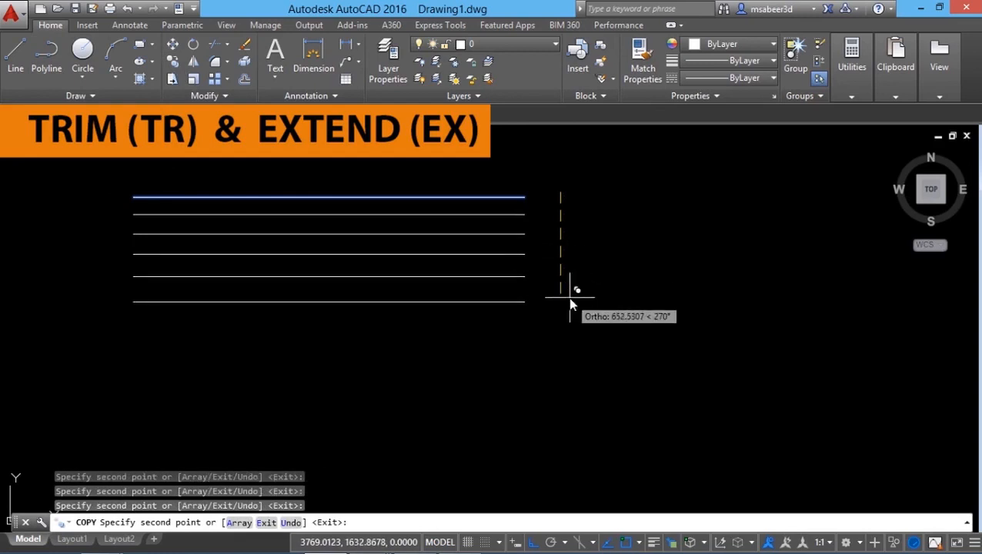
left_click(568, 300)
left_click(568, 318)
left_click(569, 339)
left_click(568, 352)
left_click(567, 369)
left_click(564, 391)
left_click(562, 410)
key("Escape")
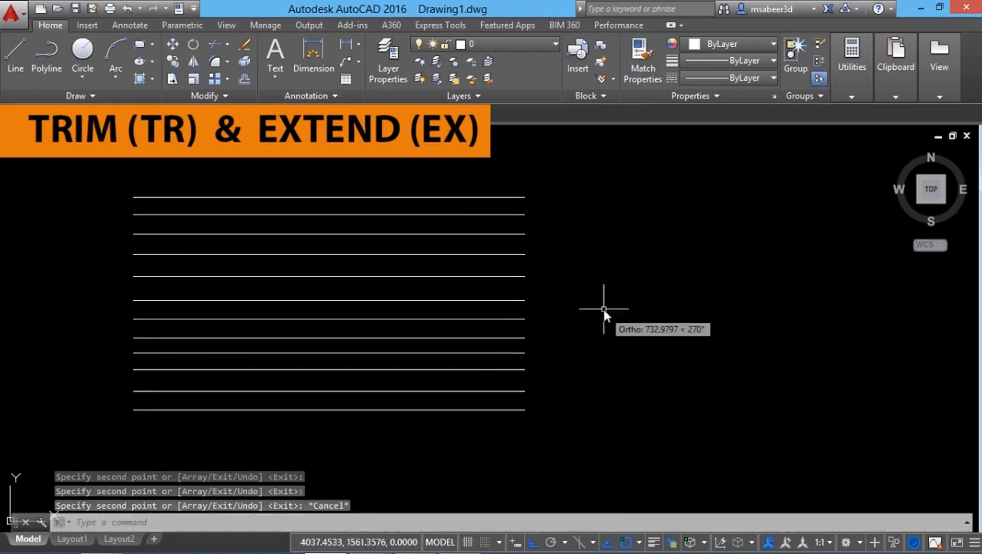
- Draw a three-point arc crossing all the horizontal lines from below the stack to above its right end
left_click(112, 80)
left_click(133, 97)
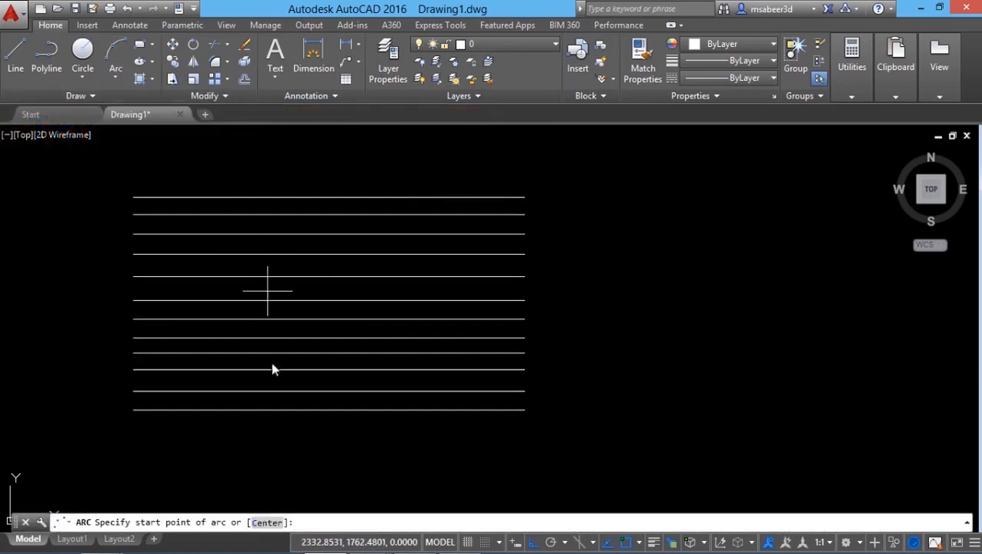
left_click(243, 445)
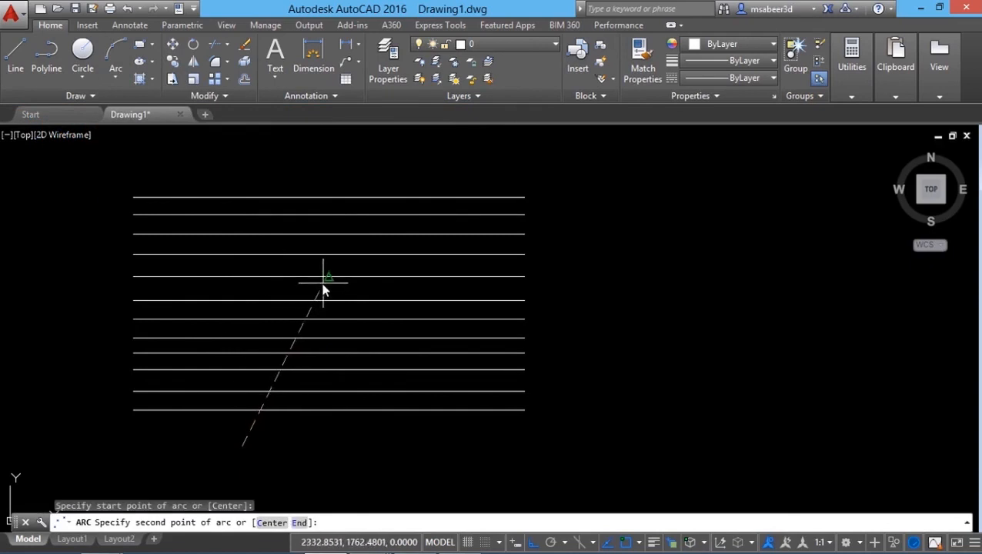
left_click(327, 274)
left_click(488, 169)
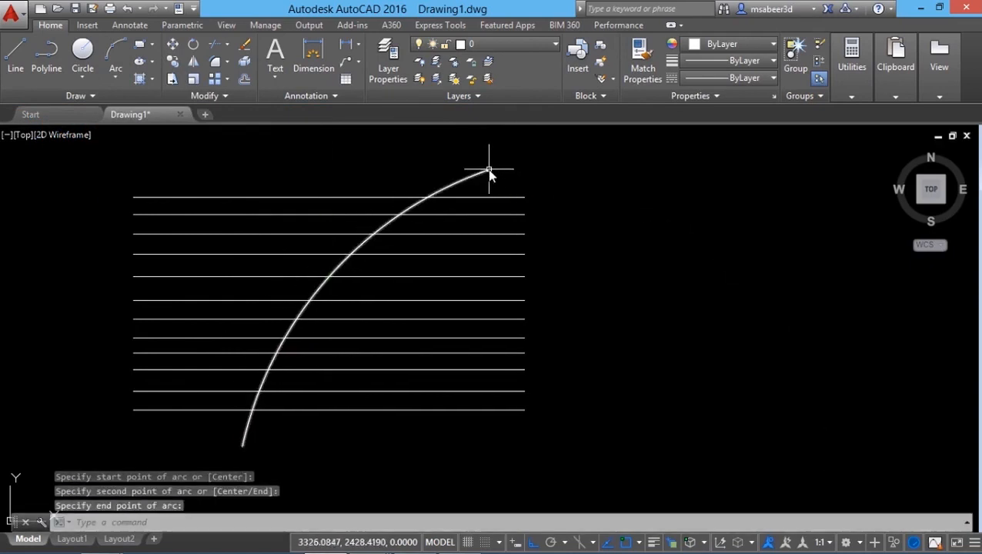
key("Escape")
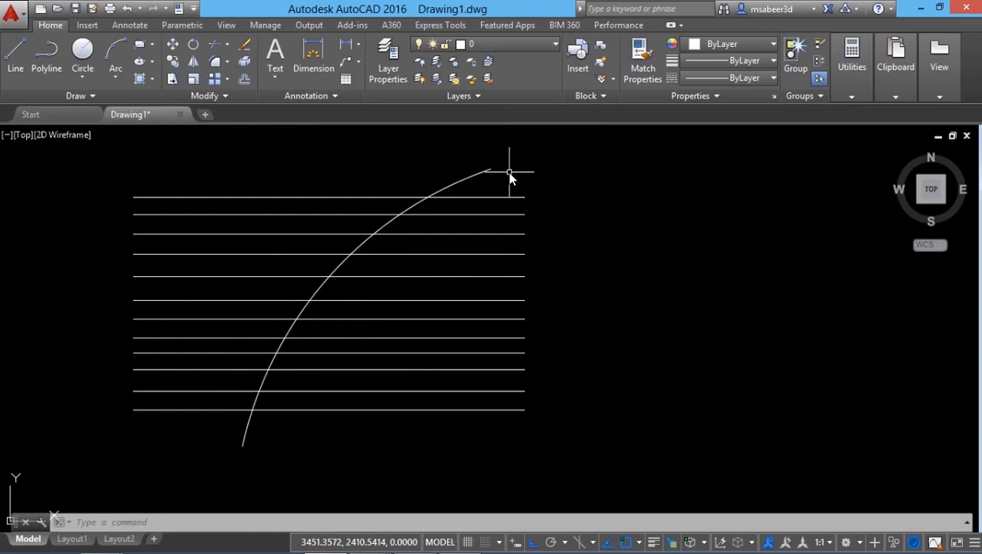
- Trim all the horizontal lines on the right side of the arc, using only the arc as the cutting edge
left_click(228, 44)
left_click(241, 68)
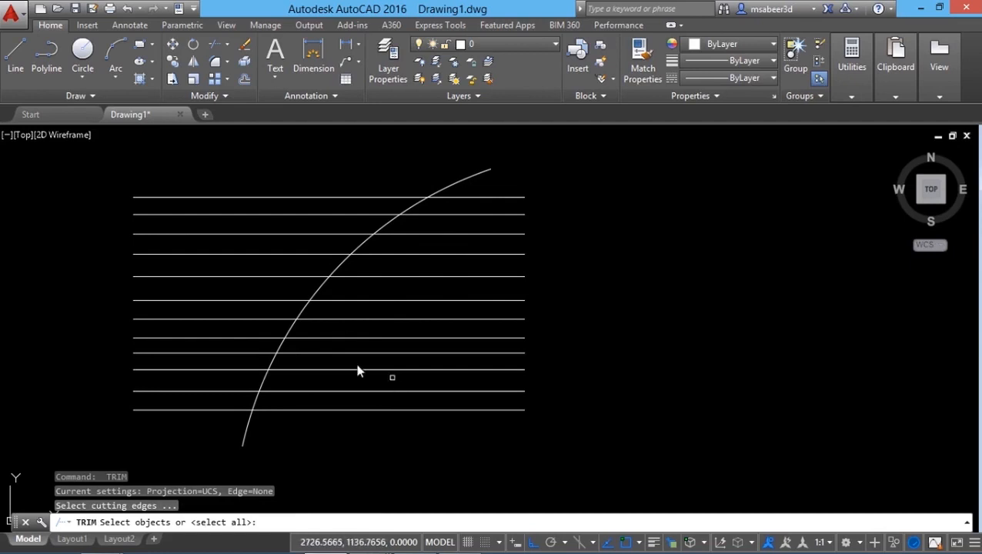
left_click(248, 429)
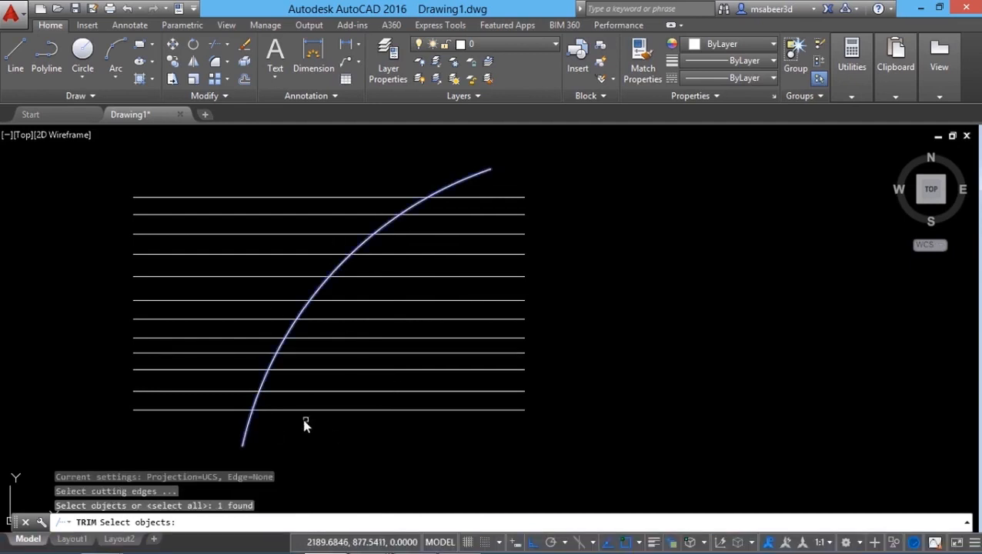
key("Return")
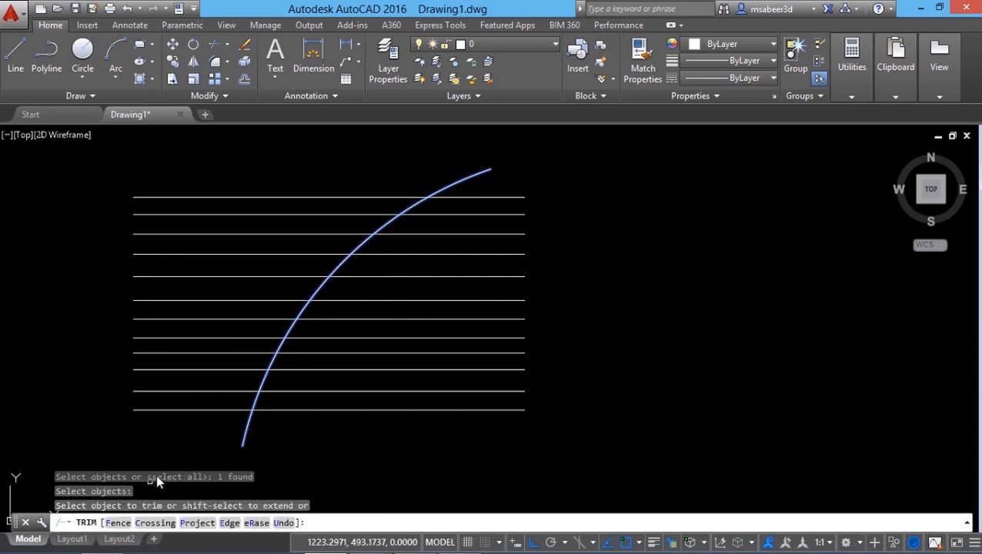
left_click(483, 199)
left_click(482, 214)
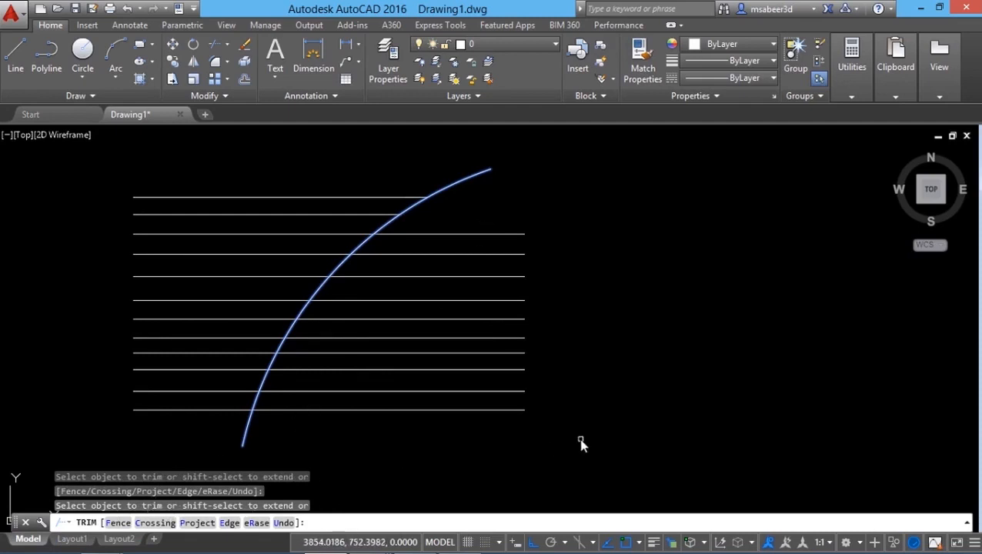
left_click(521, 455)
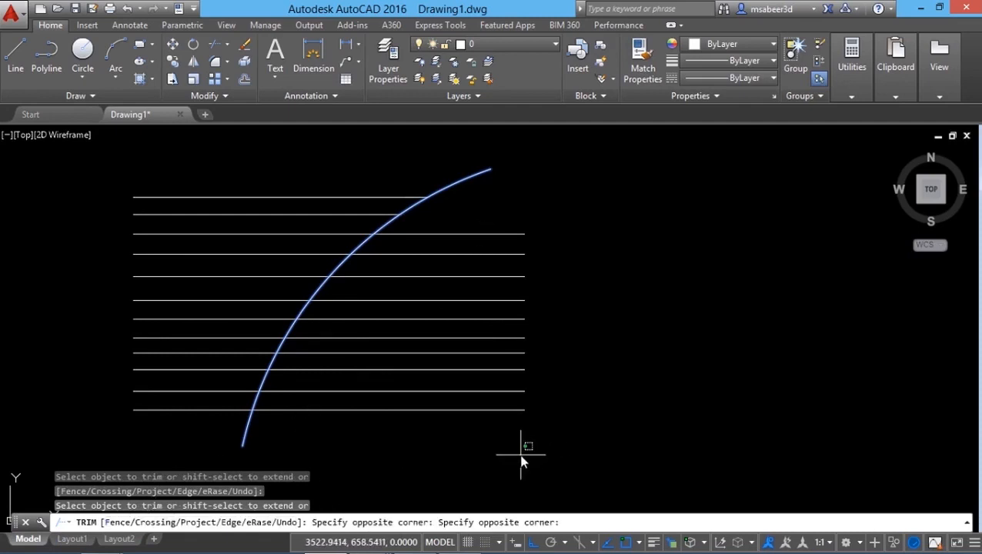
left_click(478, 226)
key("Return")
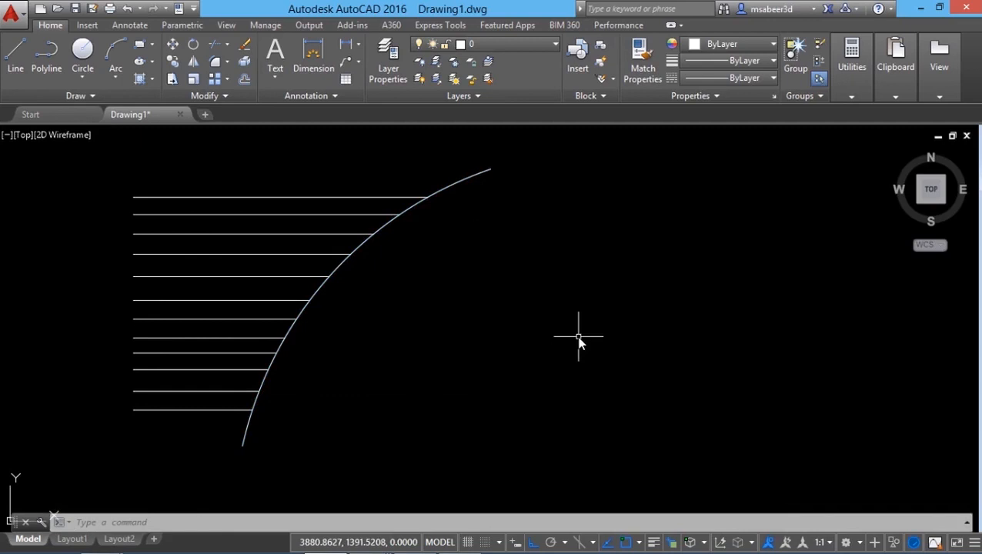
- Undo the trim of the horizontal lines
key("ctrl+z")
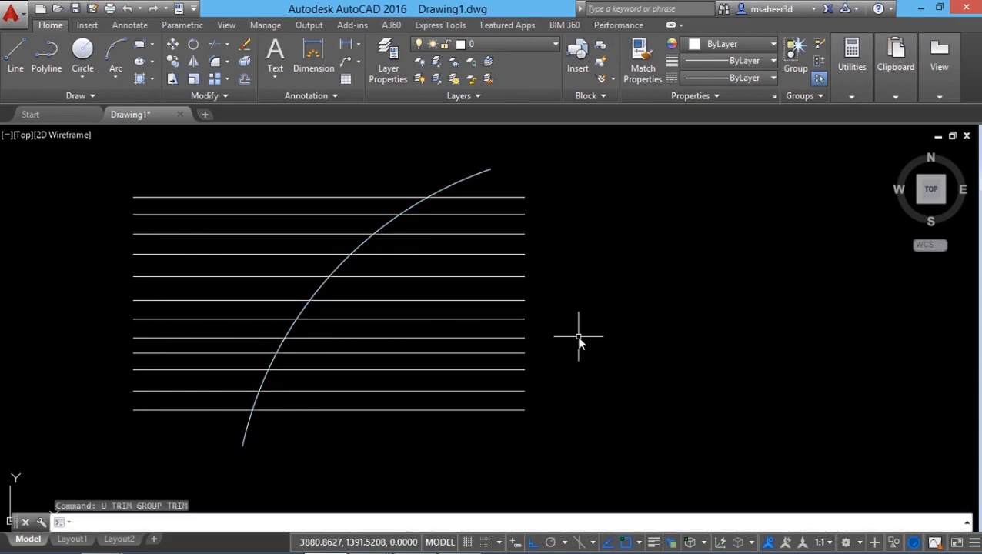
key("Escape")
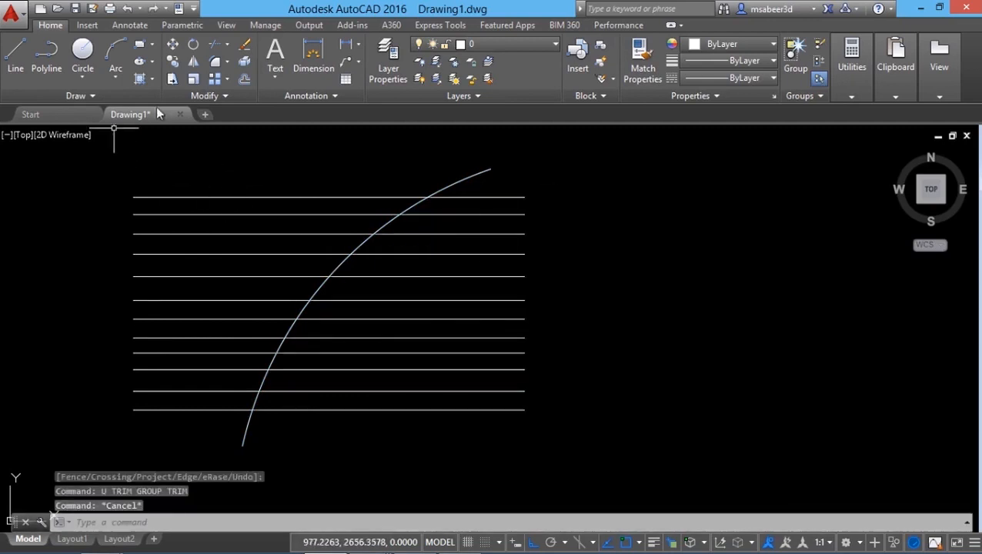
- Trim the horizontal lines right of the arc with a crossing selection, using all objects as cutting edges
left_click(228, 47)
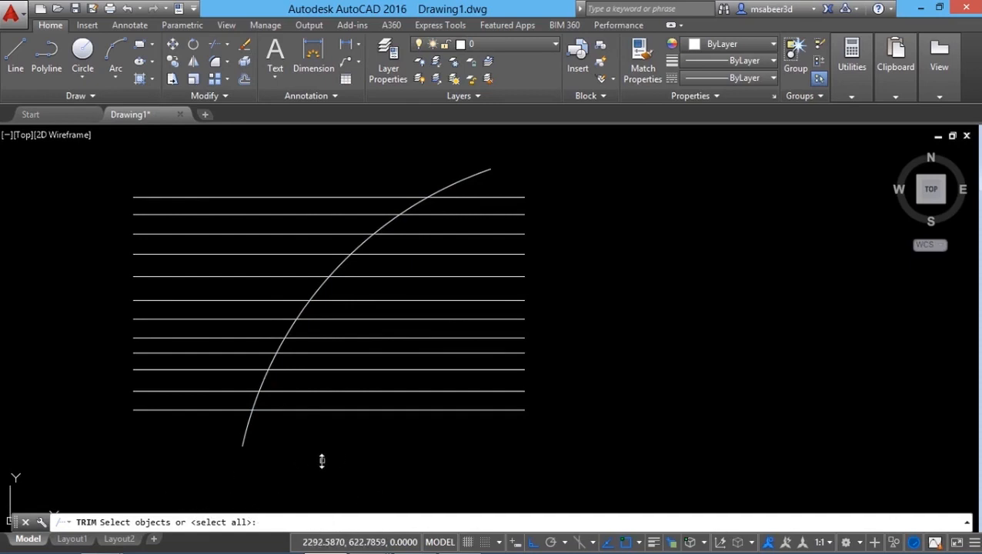
key("Return")
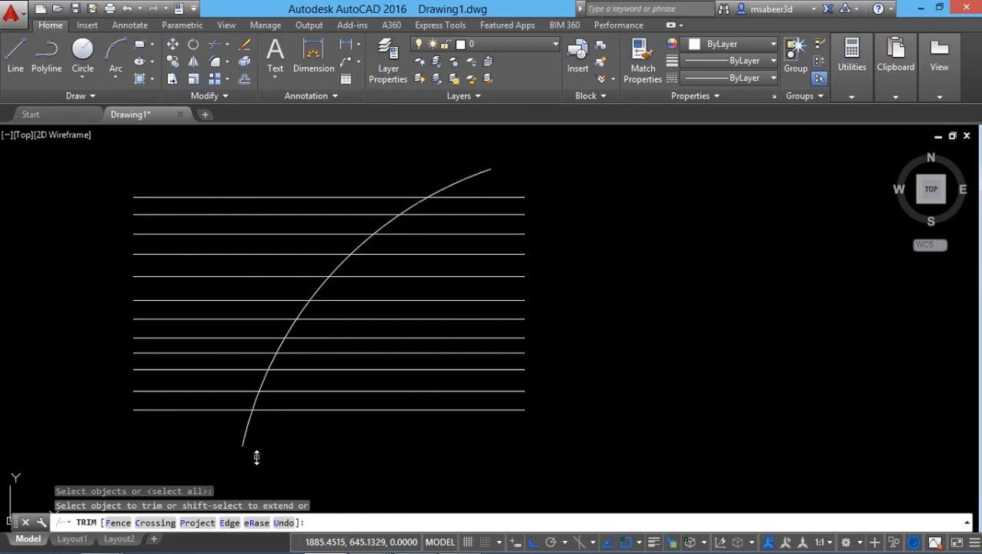
left_click(505, 468)
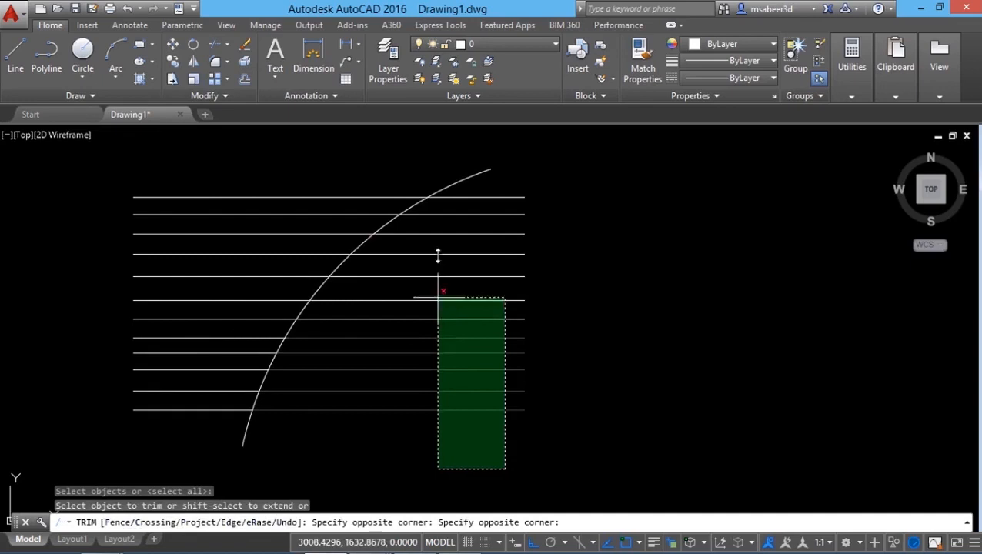
left_click(465, 186)
key("Return")
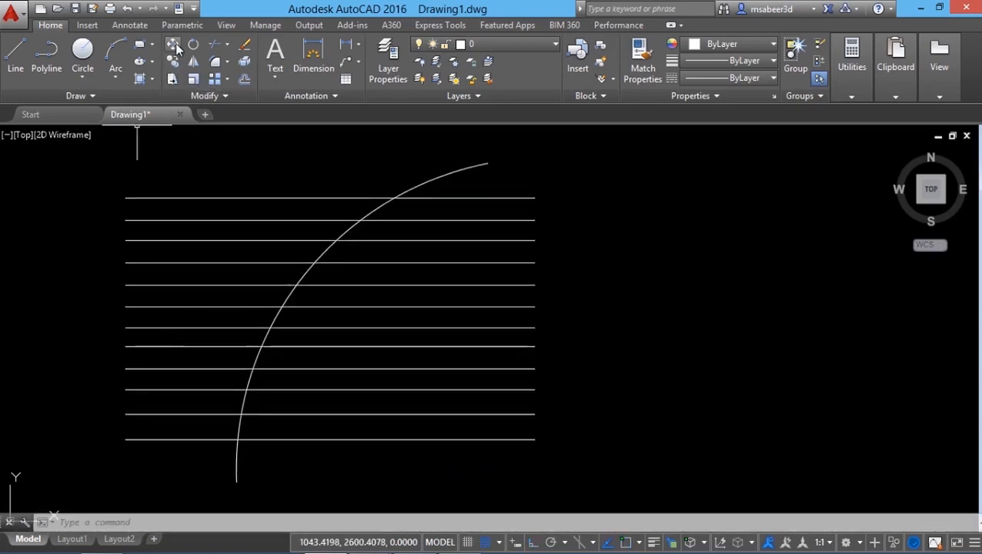
- Move the arc about 1670 units horizontally to the right, clear of the stack of lines, with Ortho on
left_click(174, 47)
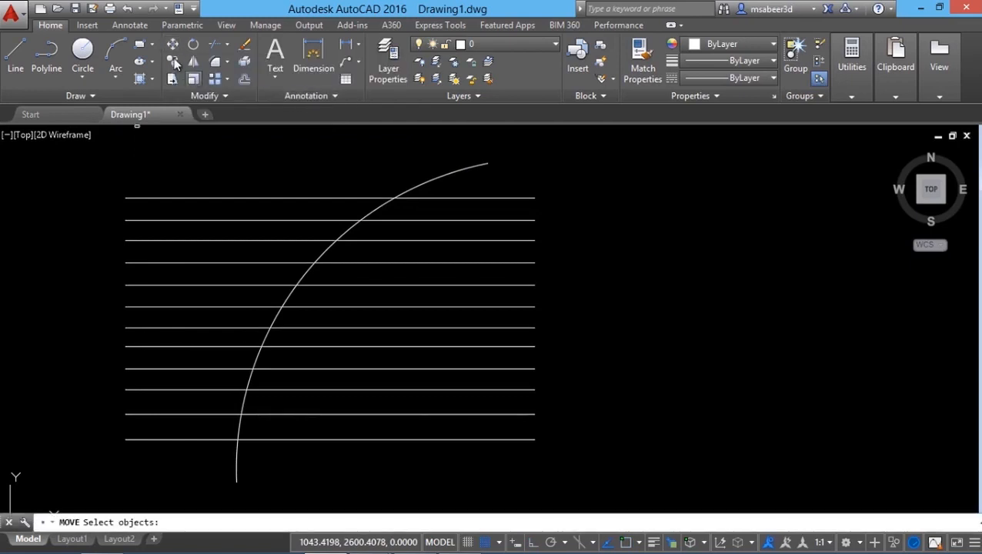
key("Escape")
left_click(169, 46)
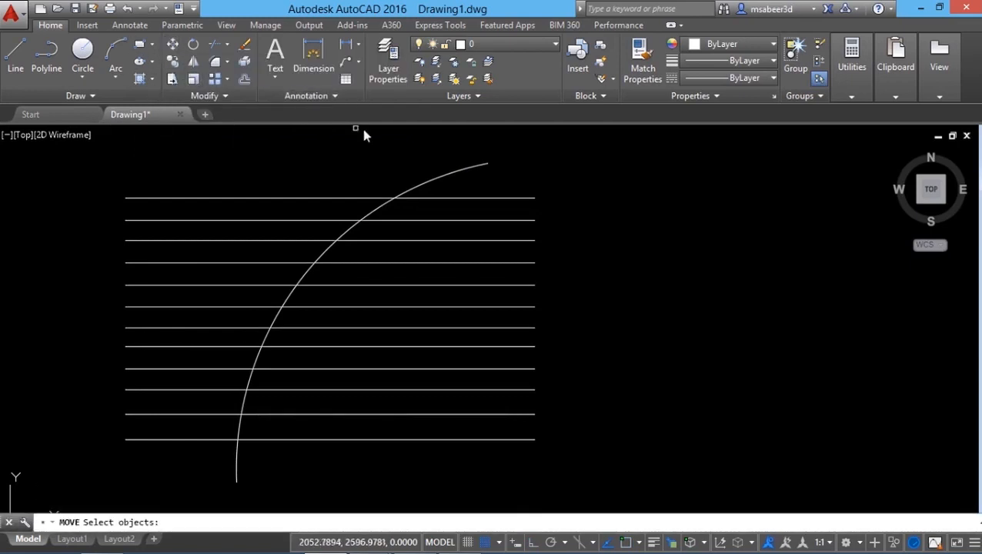
left_click(412, 189)
key("Return")
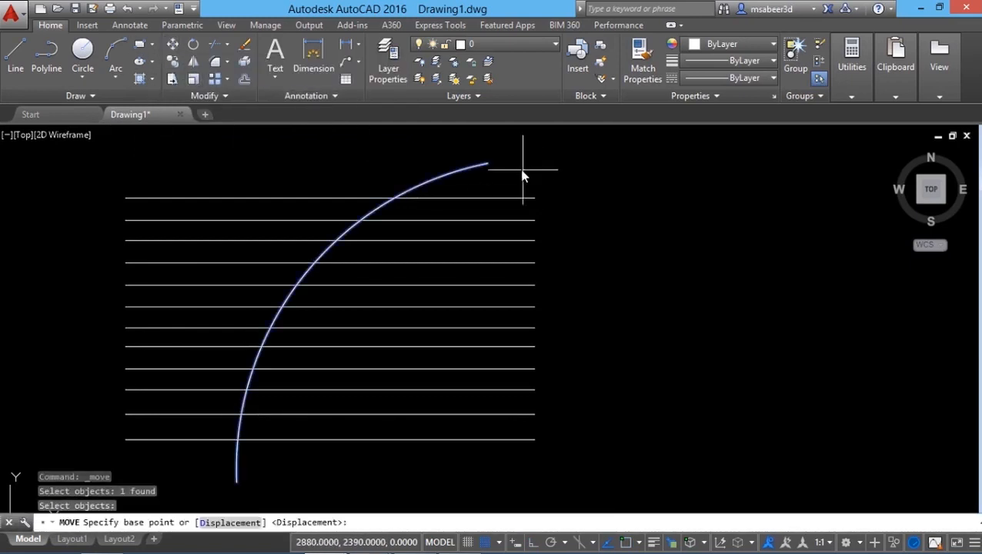
left_click(521, 168)
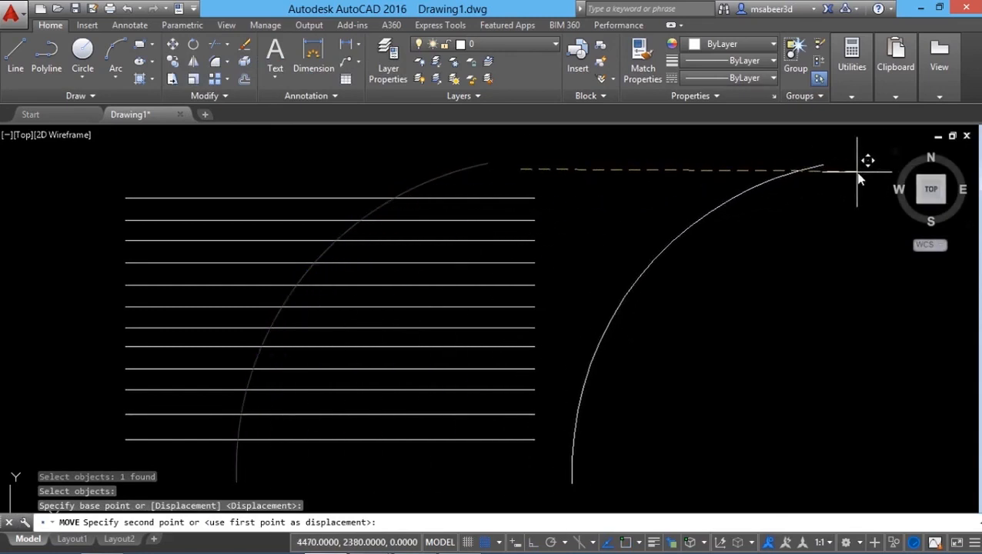
key("F8")
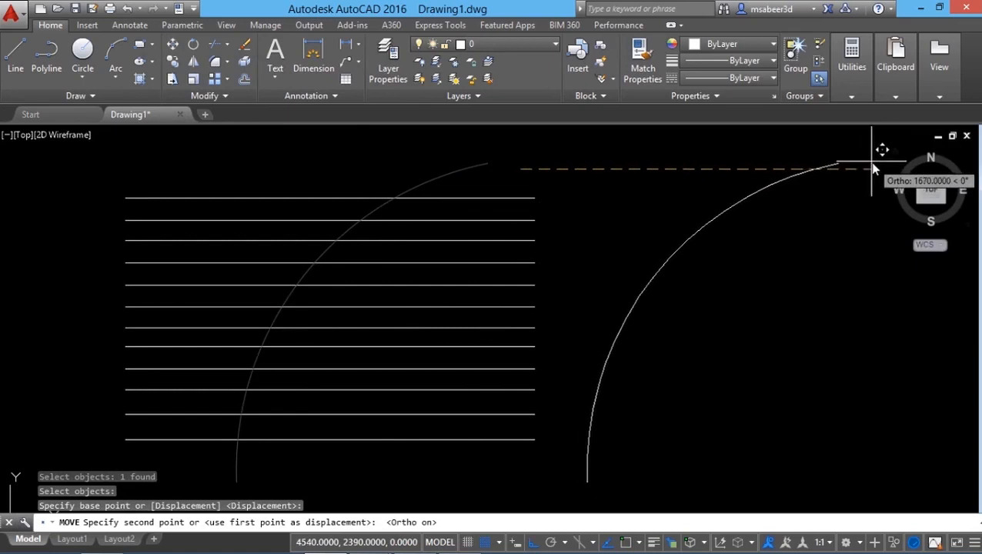
left_click(873, 163)
key("Escape")
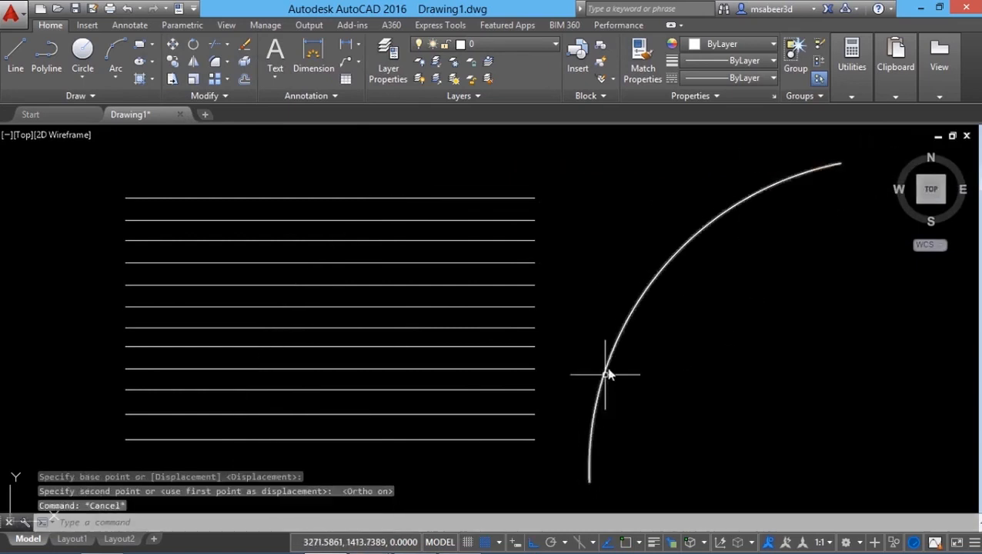
- Extend the top three horizontal lines to the arc one by one within the Trim command, using all objects as boundaries
left_click(228, 62)
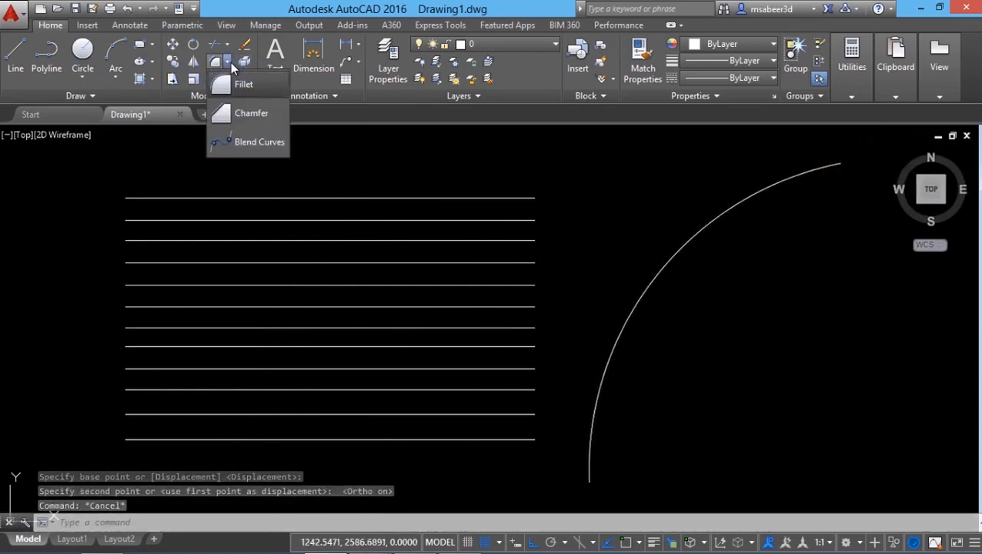
key("Escape")
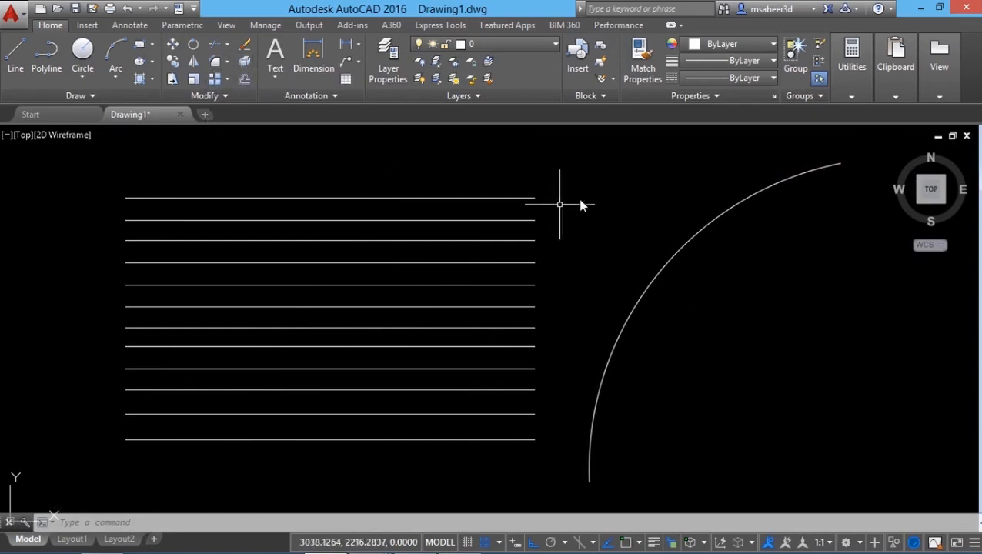
left_click(227, 45)
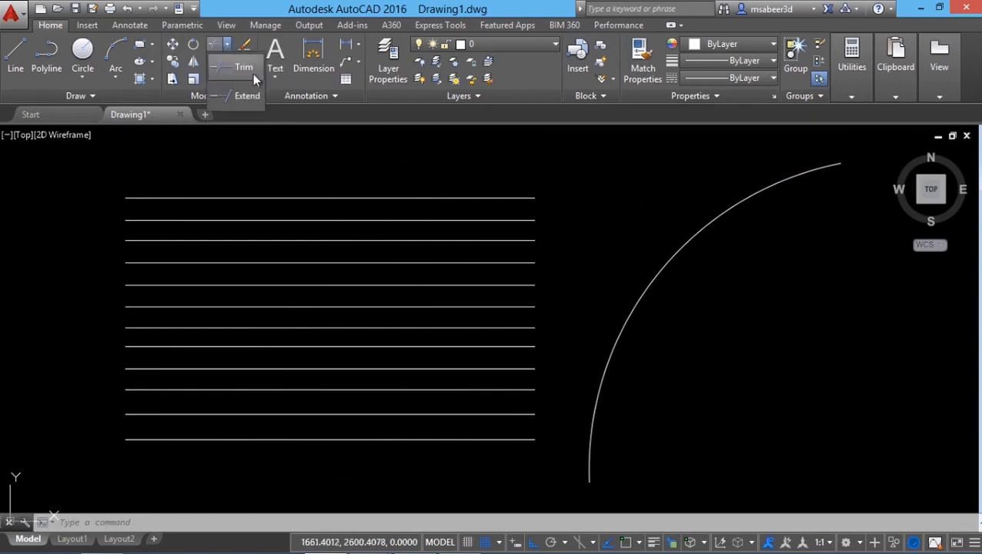
left_click(246, 69)
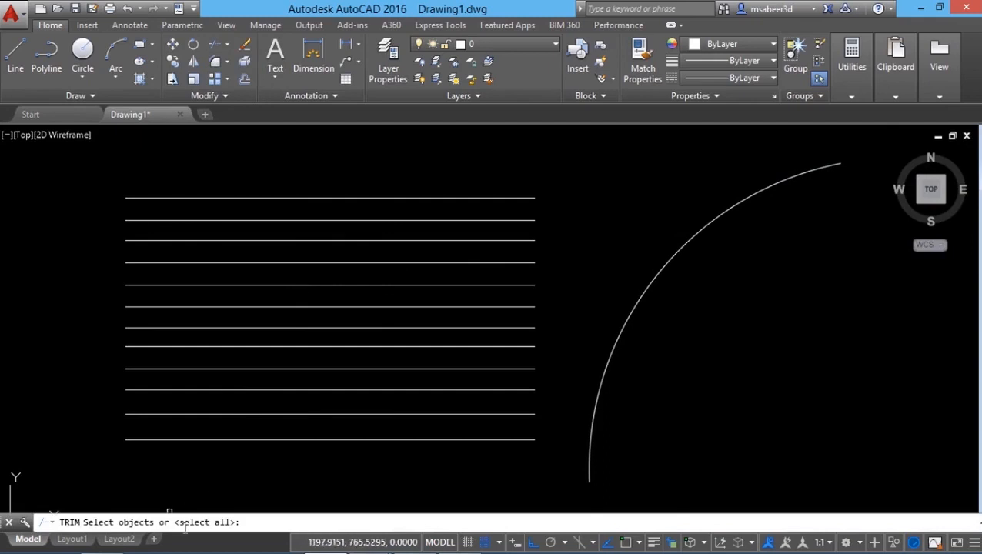
key("Return")
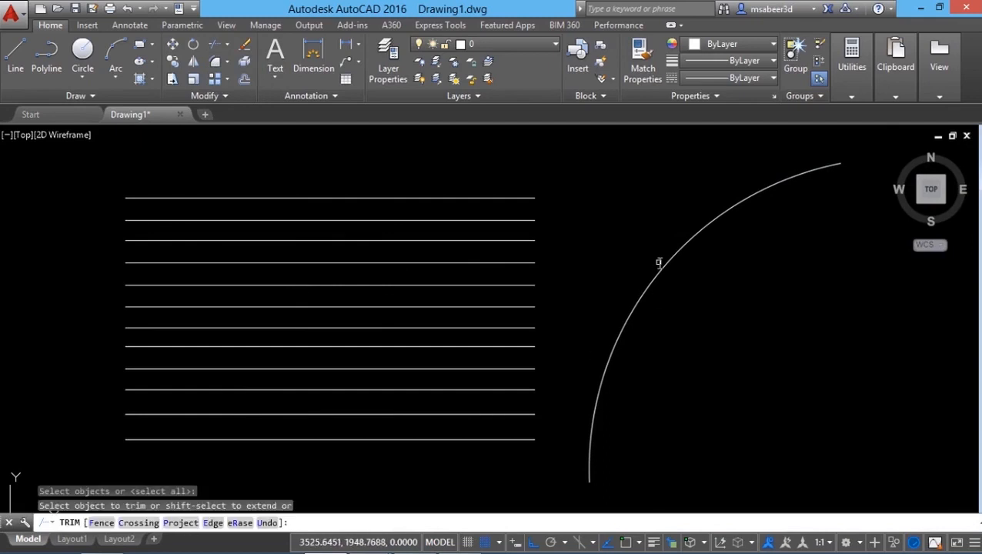
left_click(659, 262)
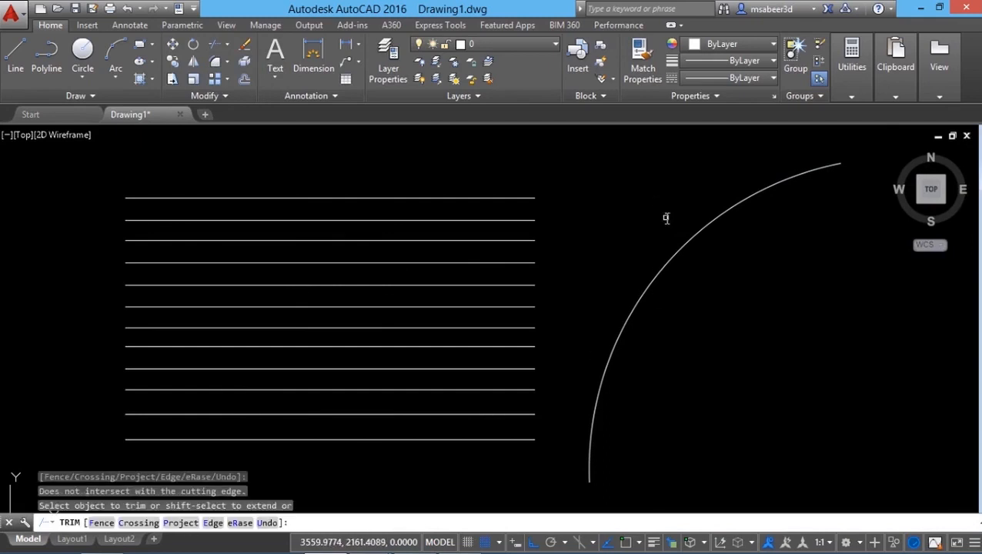
left_click(508, 198, "shift")
left_click(509, 199, "shift")
left_click(517, 220, "shift")
left_click(518, 240, "shift")
- Extend the remaining horizontal lines to the arc with a single crossing selection across their right ends, and finish the Trim command
left_click(518, 478, "shift")
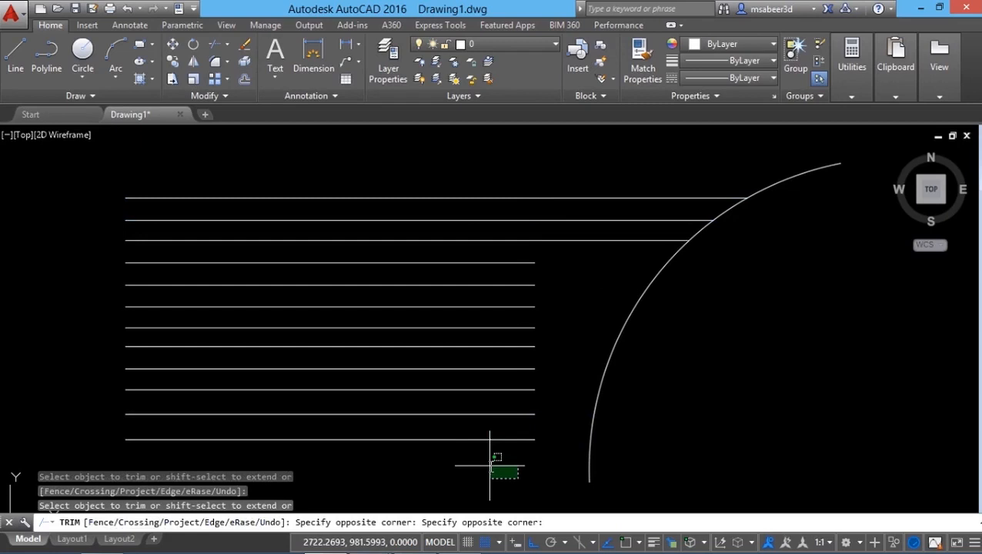
left_click(489, 256, "shift")
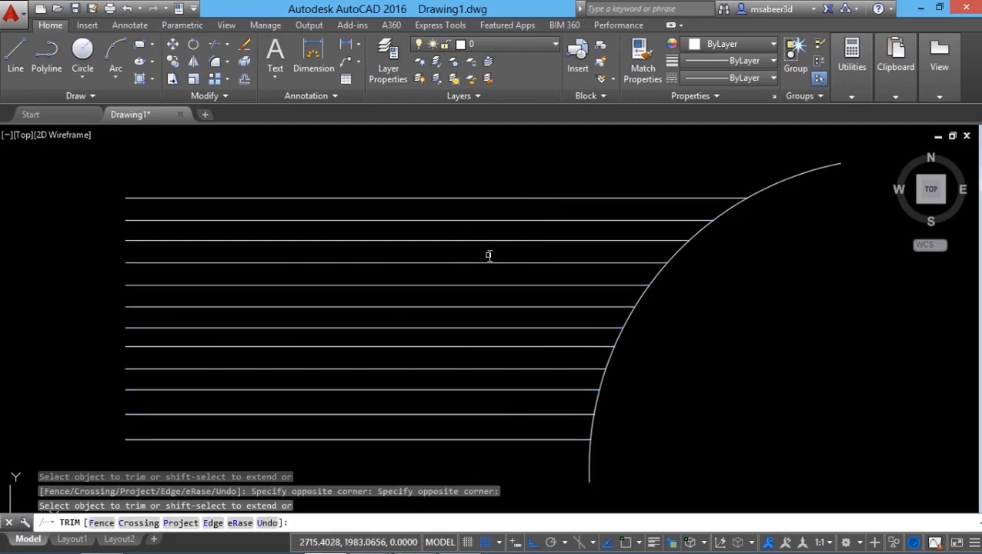
key("Return")
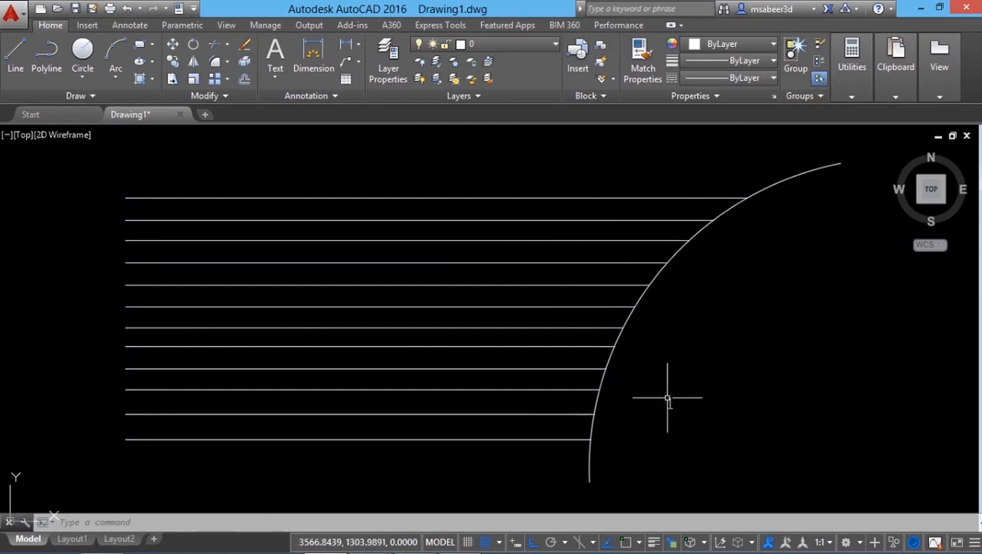
left_click(284, 147)
left_click(228, 44)
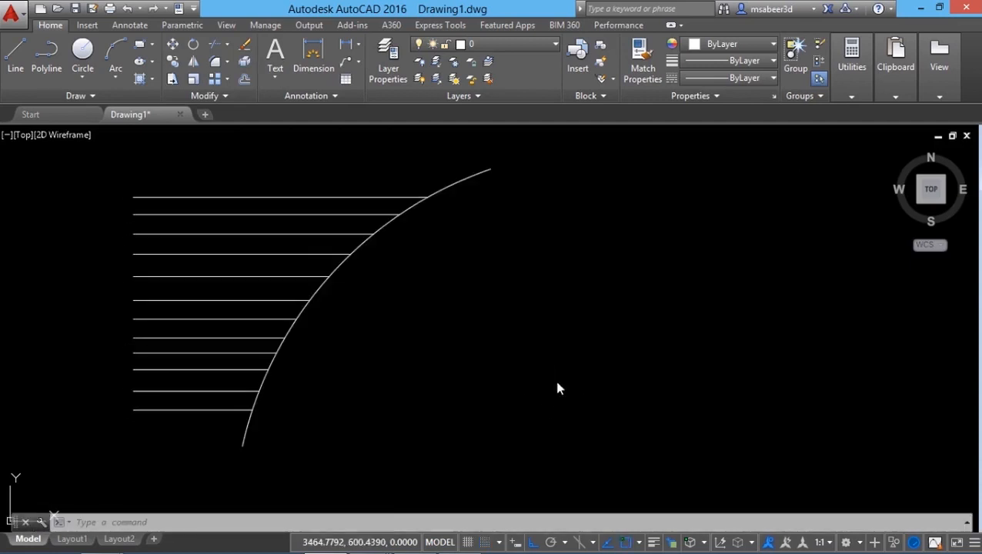
- Erase all the horizontal lines and the arc together with a crossing selection
left_click(492, 438)
left_click(207, 182)
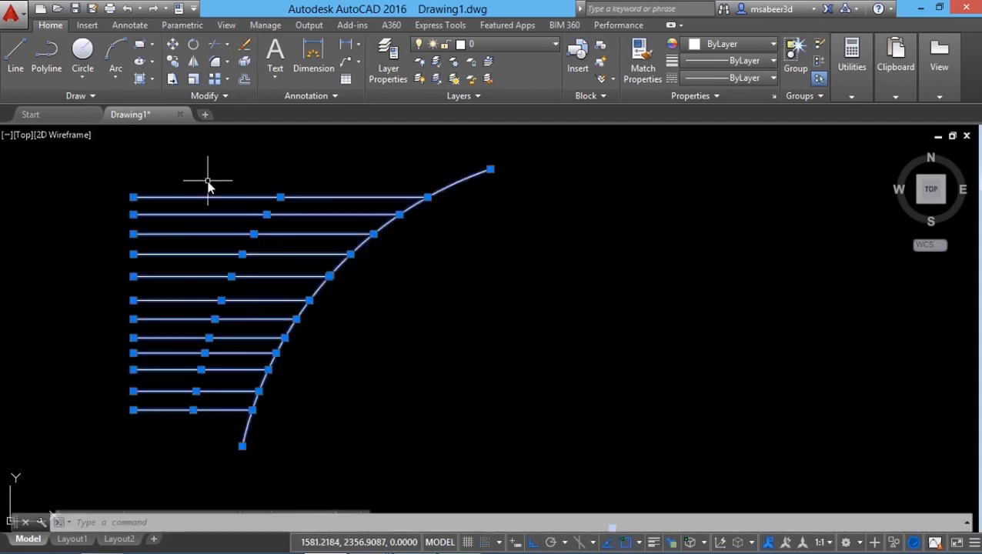
left_click(244, 45)
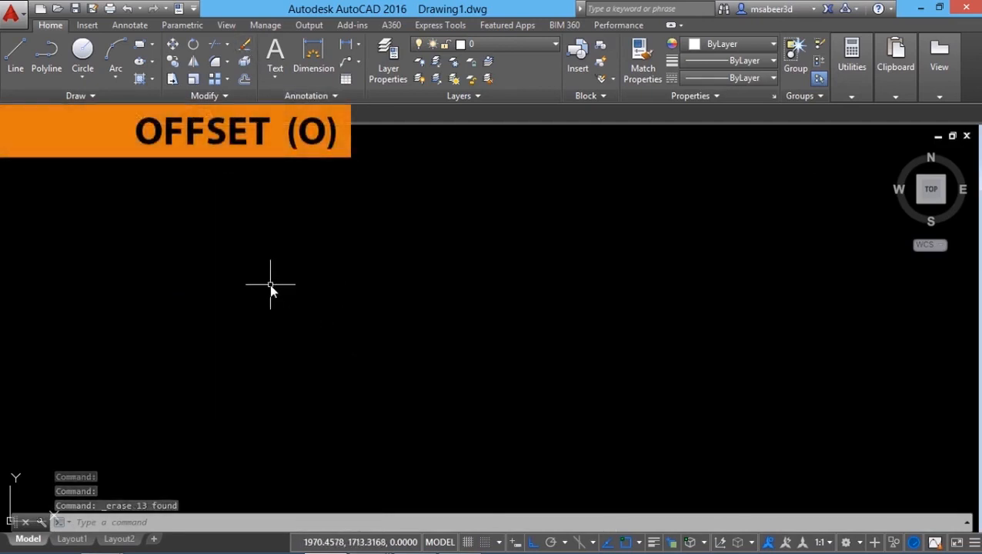
- Draw a single-segment diagonal polyline rising from lower left to upper right, with Ortho off
left_click(44, 69)
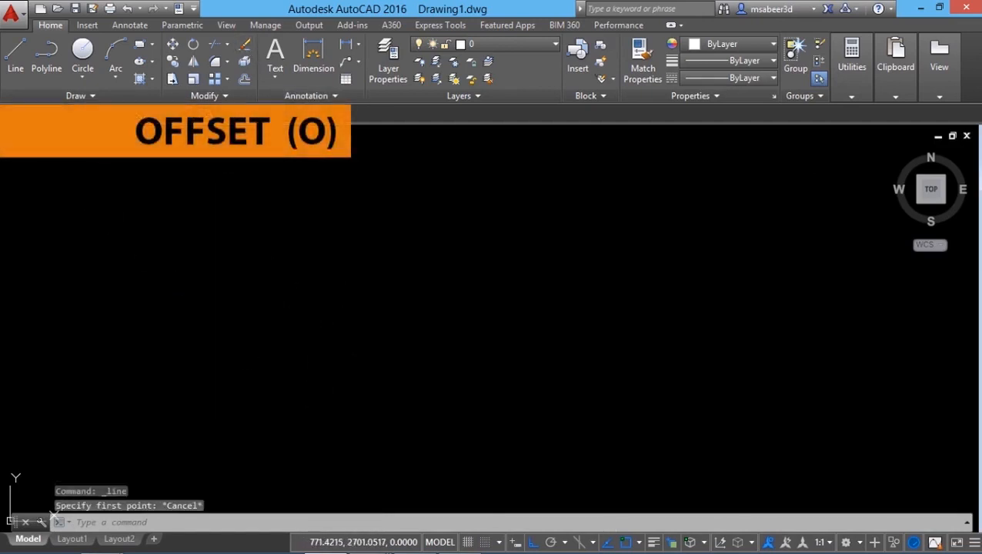
left_click(234, 380)
key("F8")
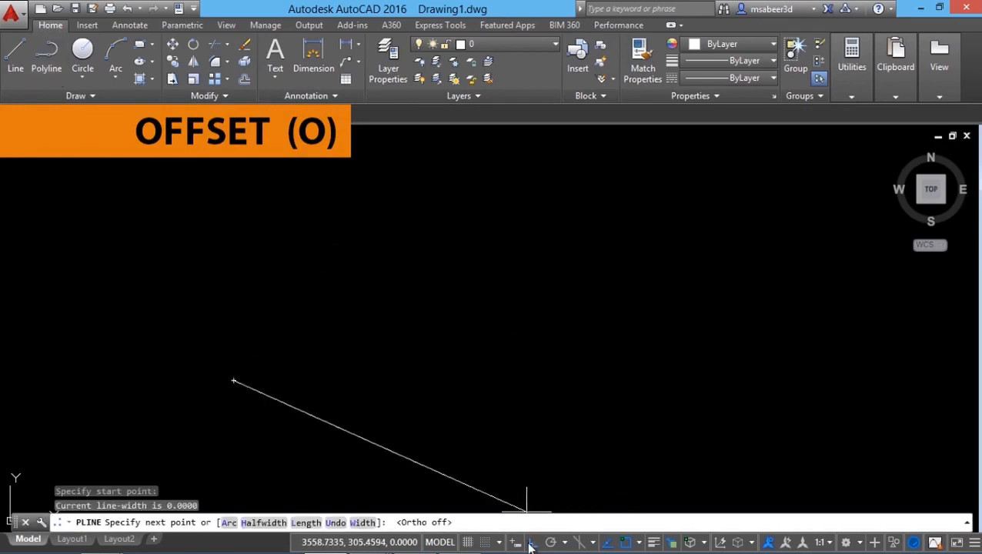
left_click(500, 179)
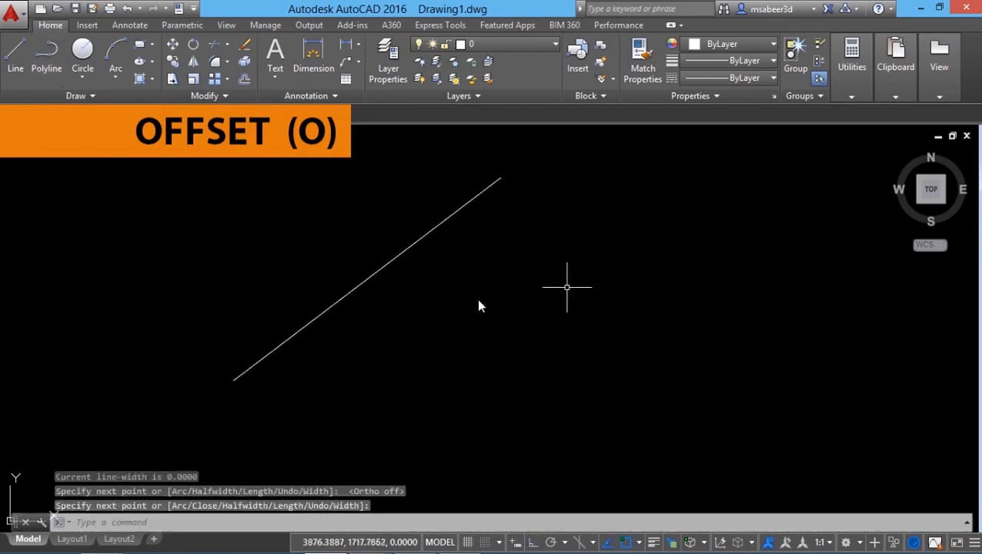
- Draw a three-point arc to the right of the diagonal line, bulging to the left
left_click(112, 80)
left_click(154, 99)
left_click(542, 458)
left_click(487, 367)
left_click(664, 229)
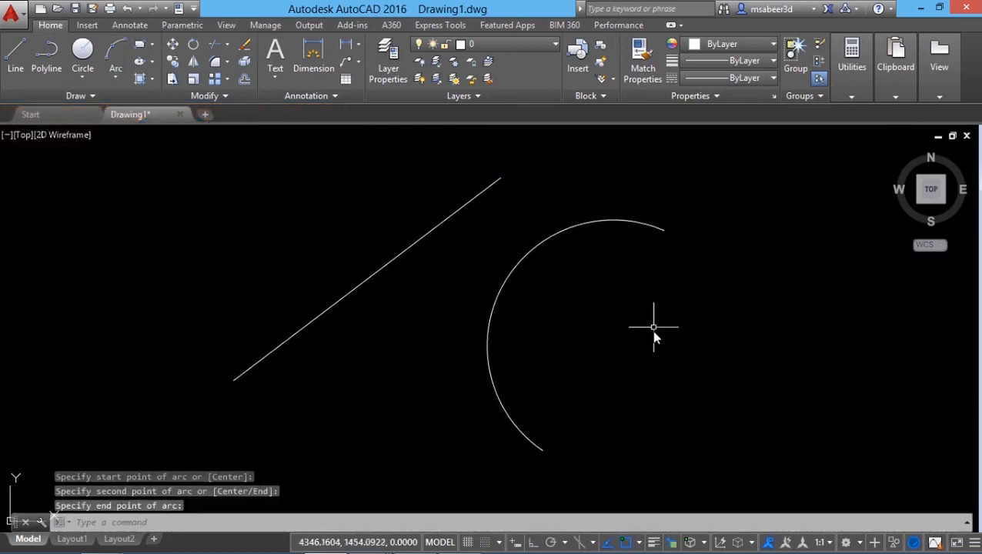
key("Escape")
- Draw a circle by centre and radius to the right of the arc
left_click(83, 77)
left_click(92, 104)
left_click(746, 377)
left_click(776, 288)
key("Escape")
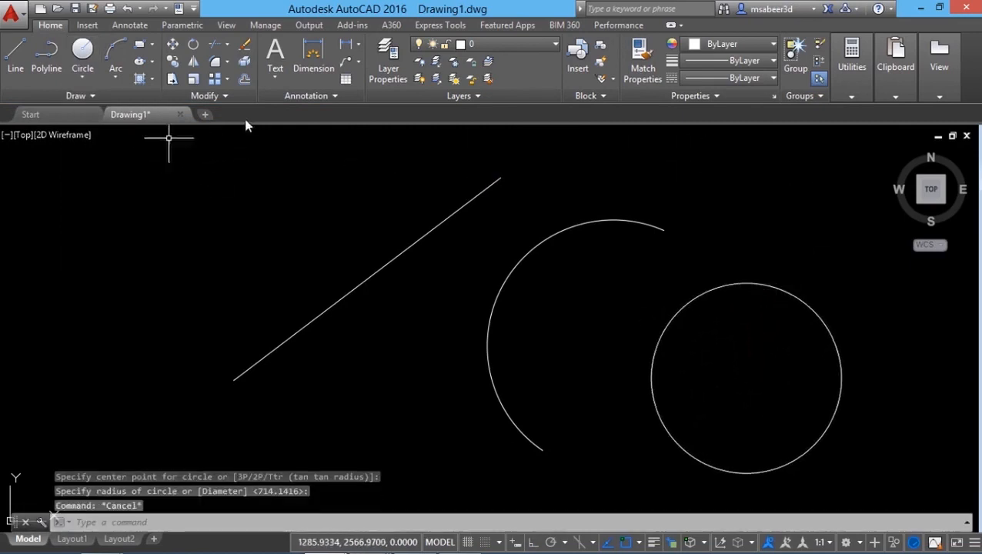
- Offset the diagonal line by 120 to both sides, first below it and then above it
left_click(244, 80)
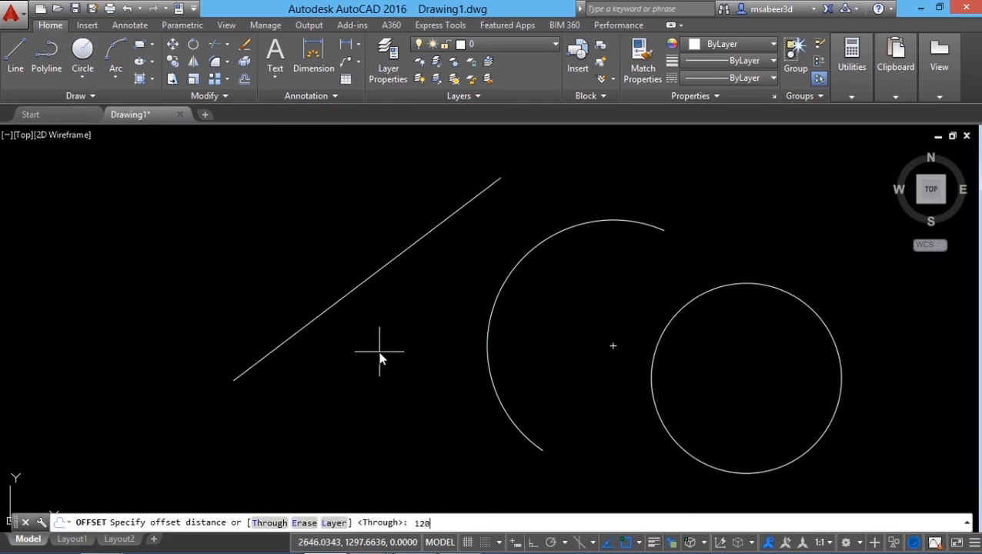
key("Return")
left_click(367, 282)
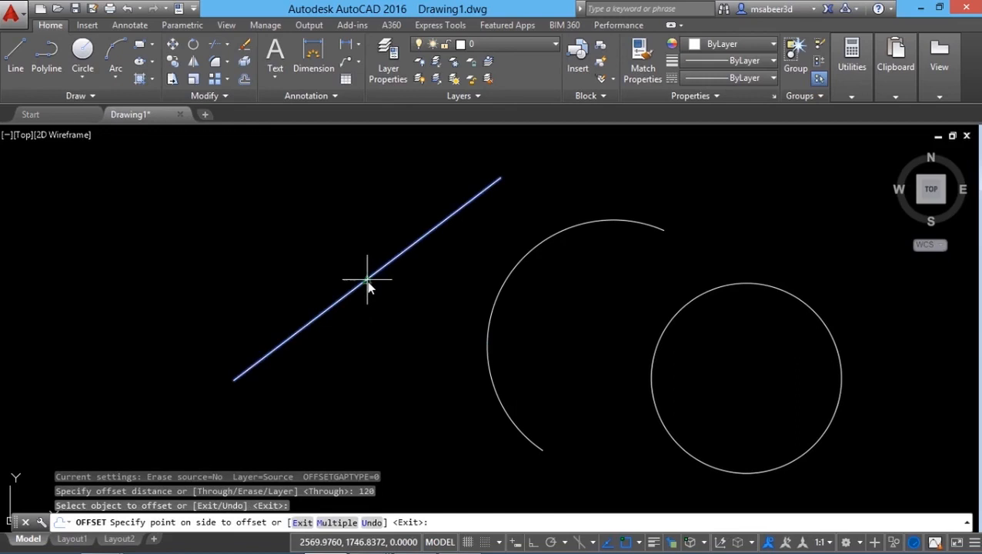
left_click(385, 323)
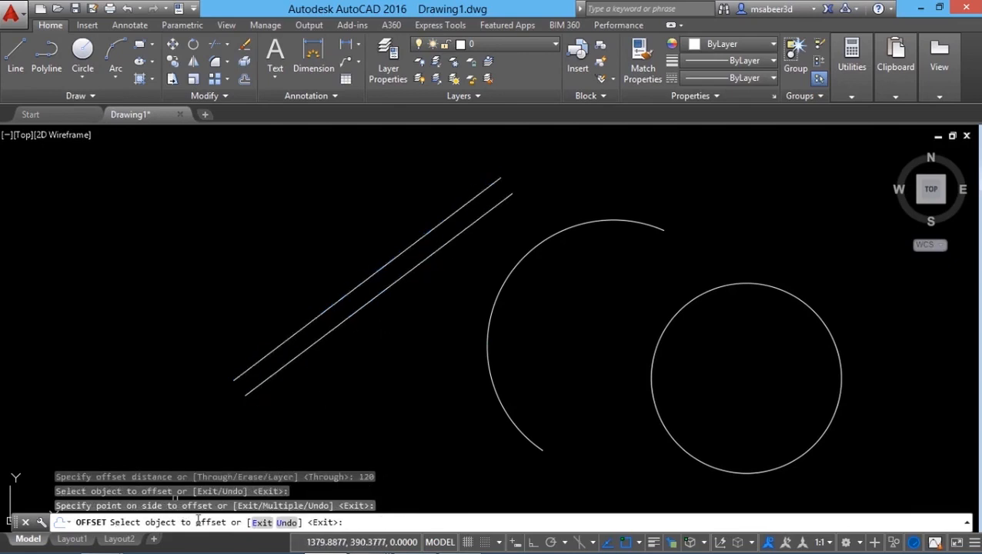
left_click(313, 322)
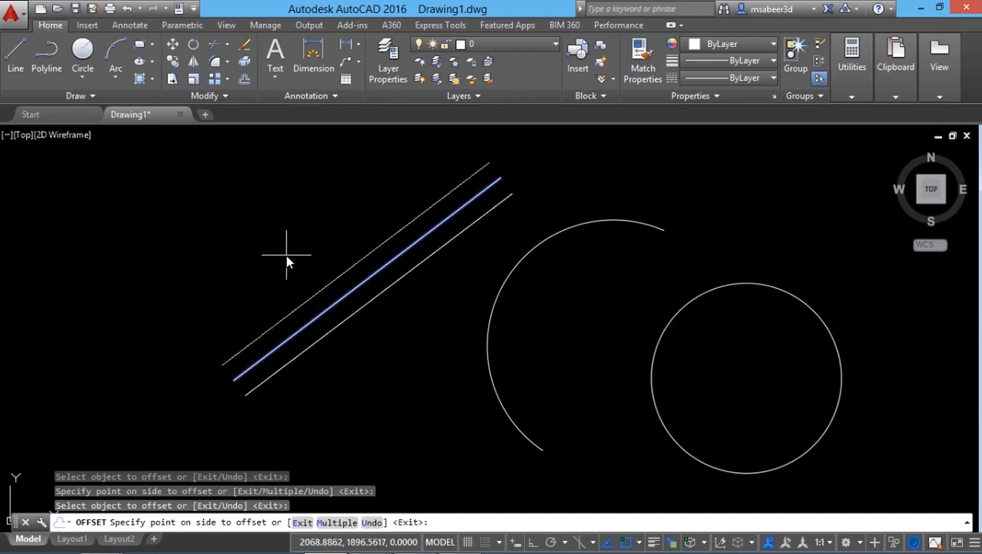
left_click(285, 255)
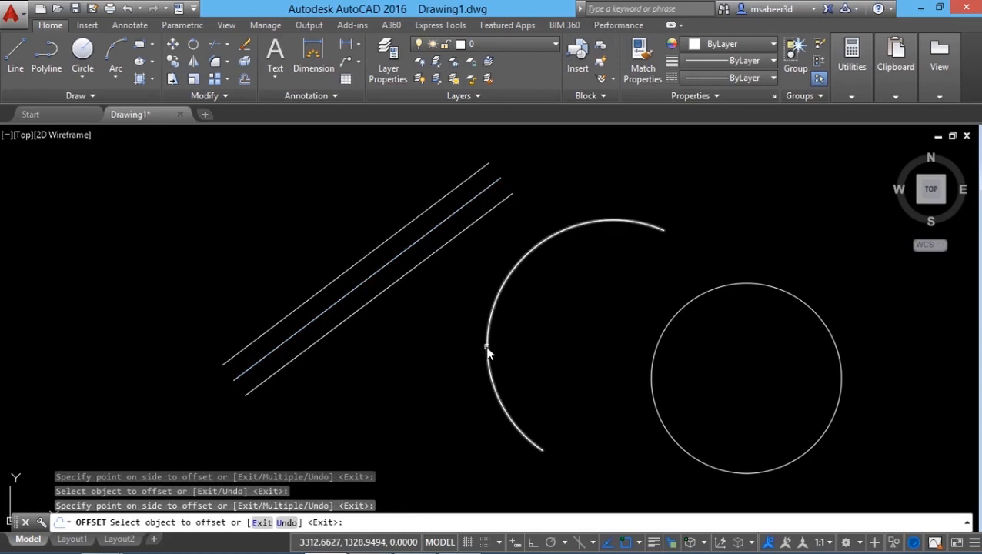
- Offset the original arc by 120 to both its inner and outer sides
left_click(486, 350)
left_click(520, 344)
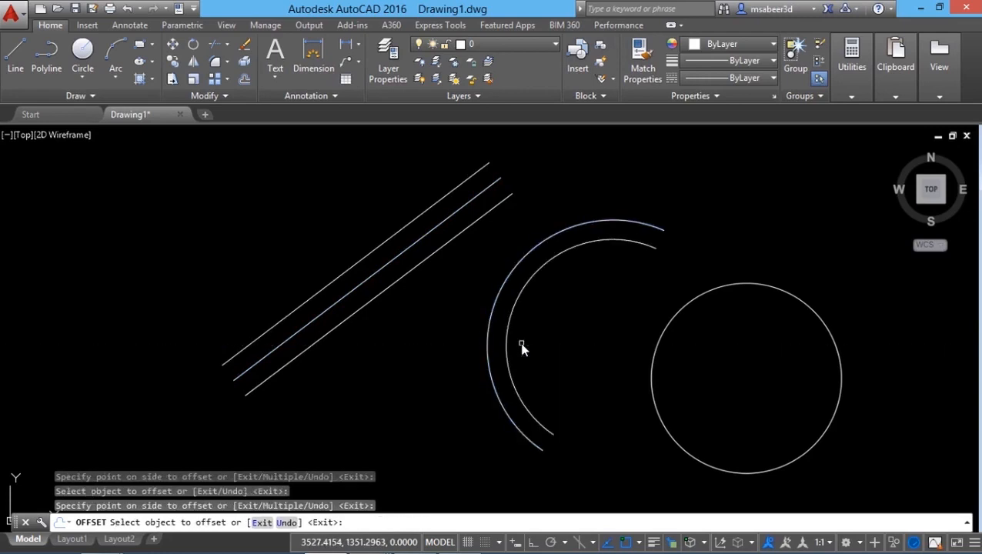
left_click(491, 381)
left_click(436, 389)
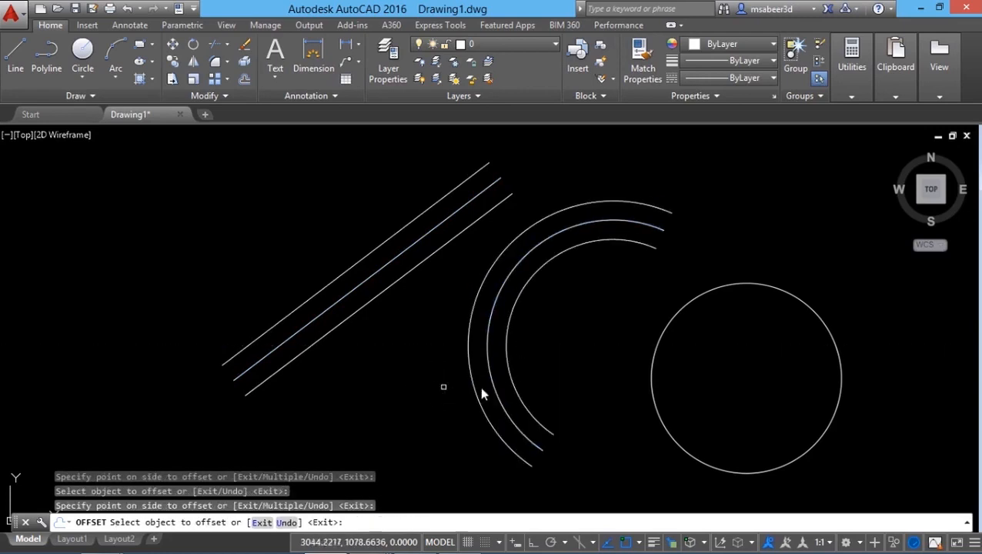
- Offset the circle by 120 once inward and three times successively outward, and end the Offset command
left_click(664, 428)
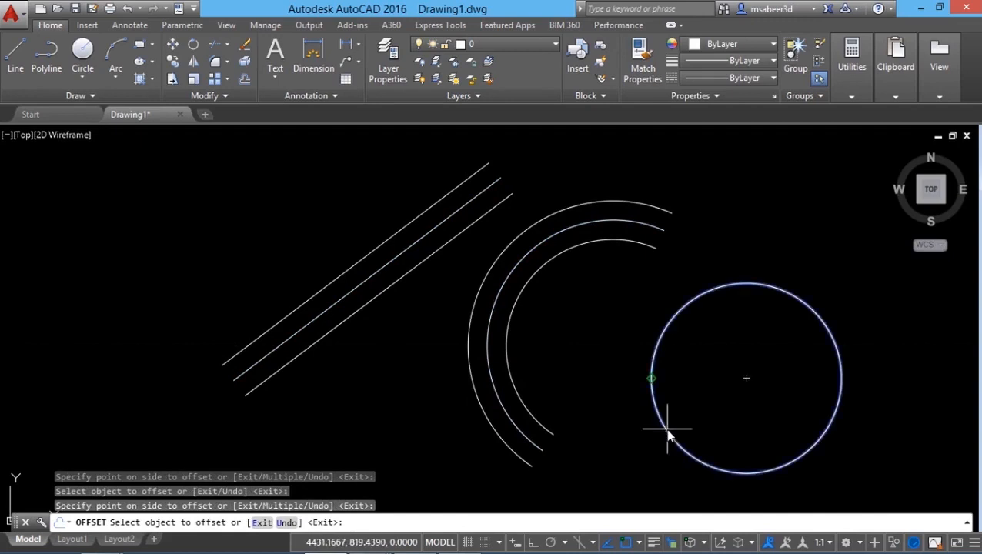
left_click(699, 390)
left_click(678, 452)
left_click(637, 455)
left_click(653, 449)
left_click(599, 466)
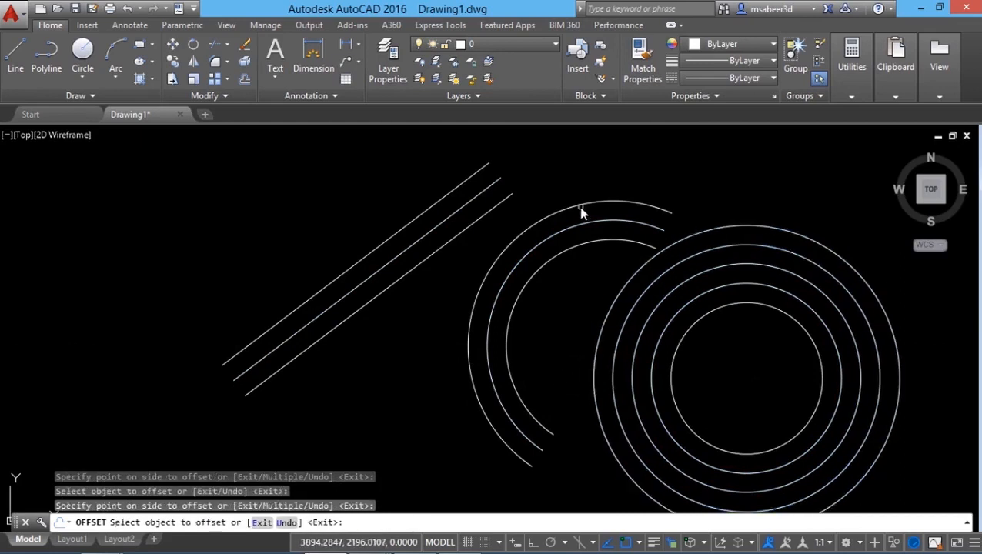
key("Return")
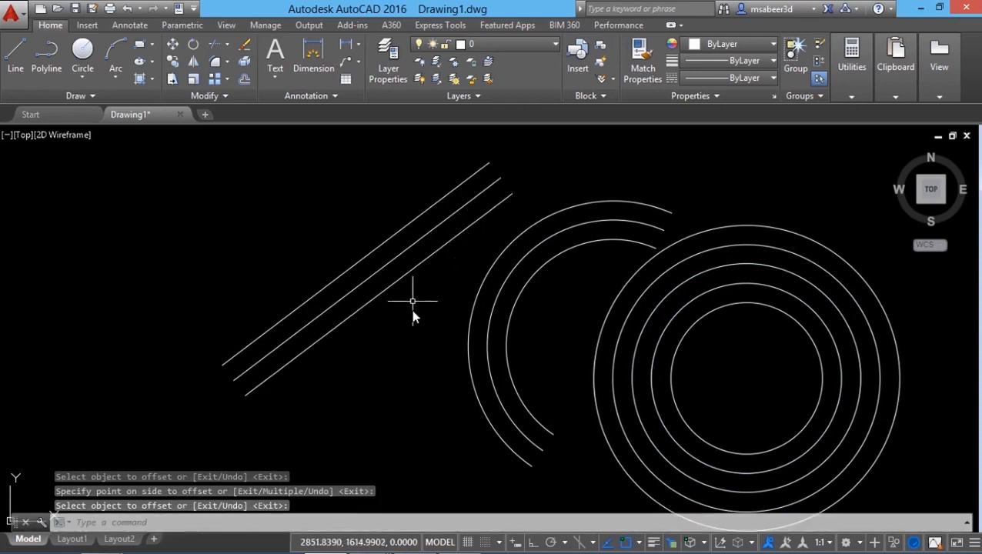
- Offset the uppermost diagonal line by 200 to its upper-left side
key("Return")
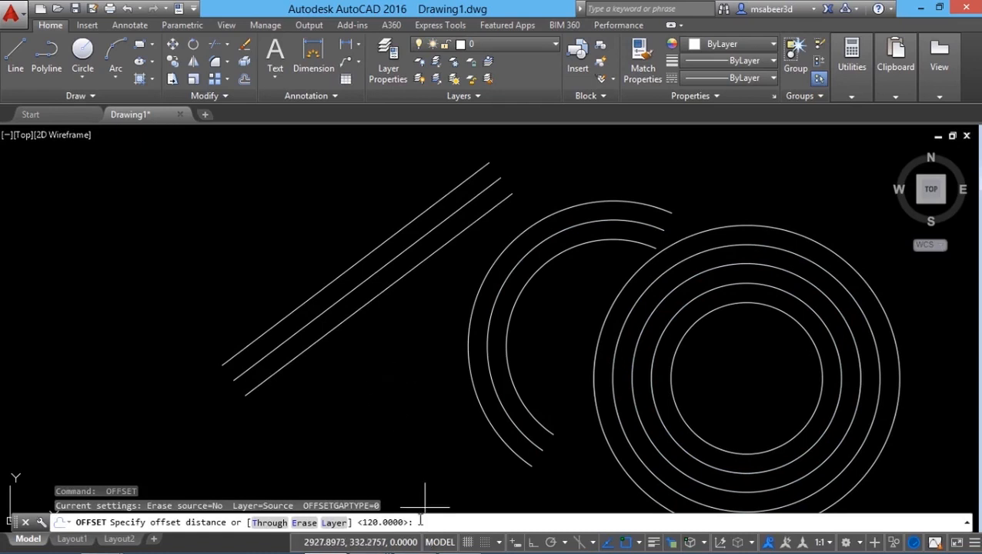
type("200")
key("Return")
left_click(355, 265)
left_click(341, 252)
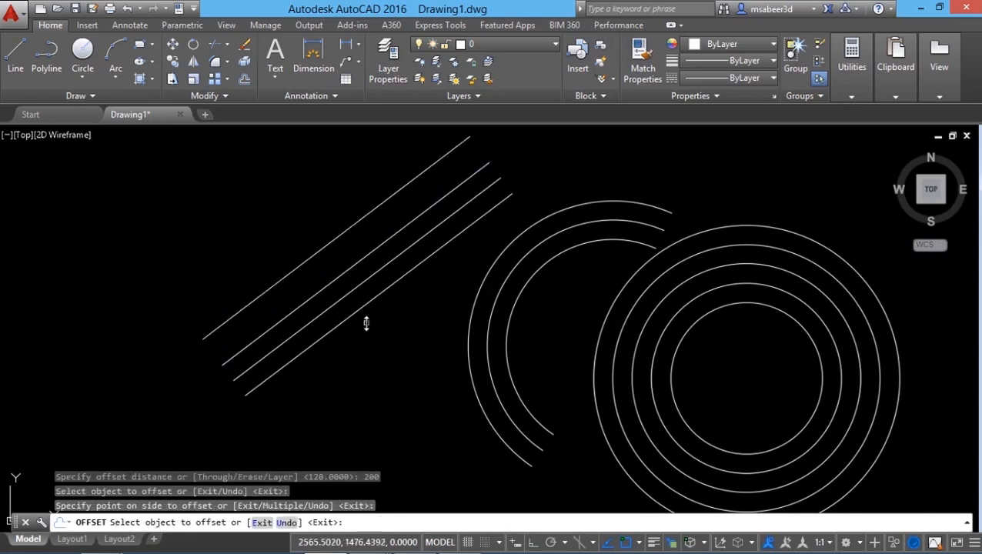
- Try to offset the innermost arc by 200 toward its inner side, and end the Offset command
left_click(510, 329)
left_click(566, 339)
key("Escape")
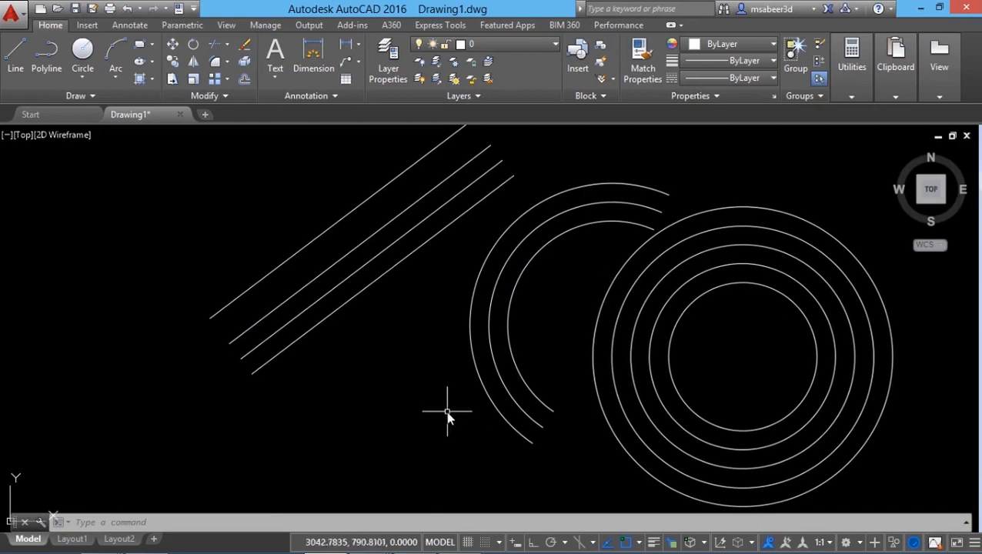
- Turn on dynamic input and offset the lowest diagonal line by 300 to its lower-right side, then end the Offset command
left_click(514, 543)
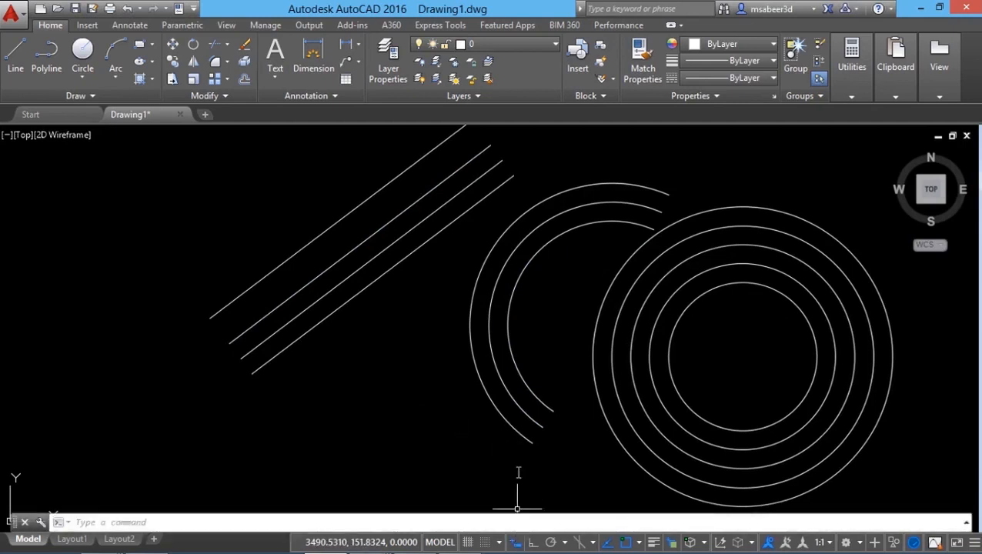
left_click(148, 521)
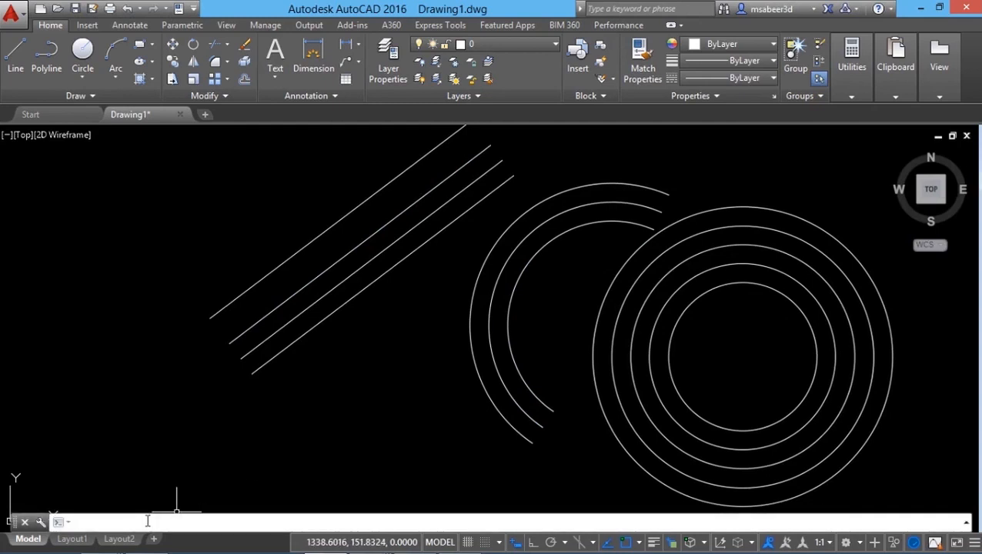
type("o")
key("Return")
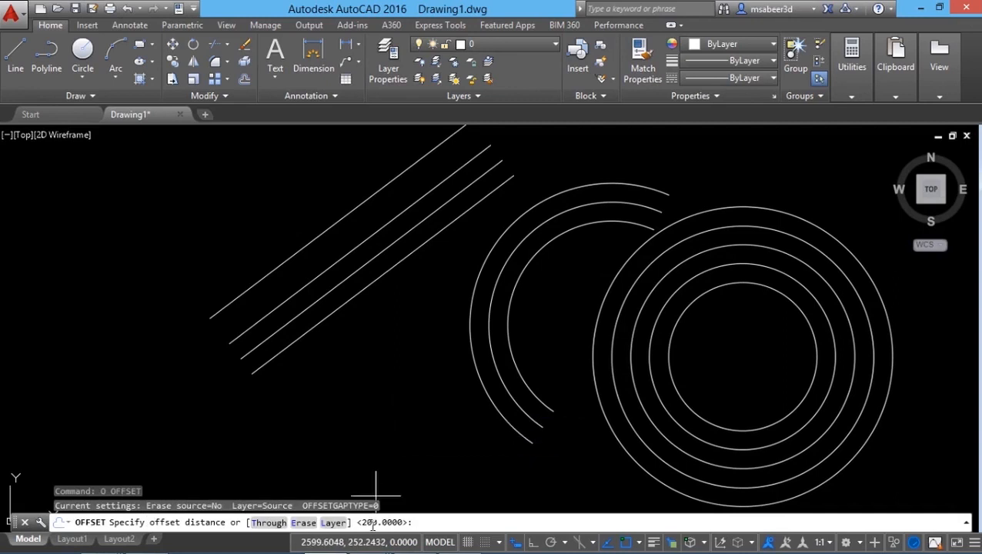
key("Return")
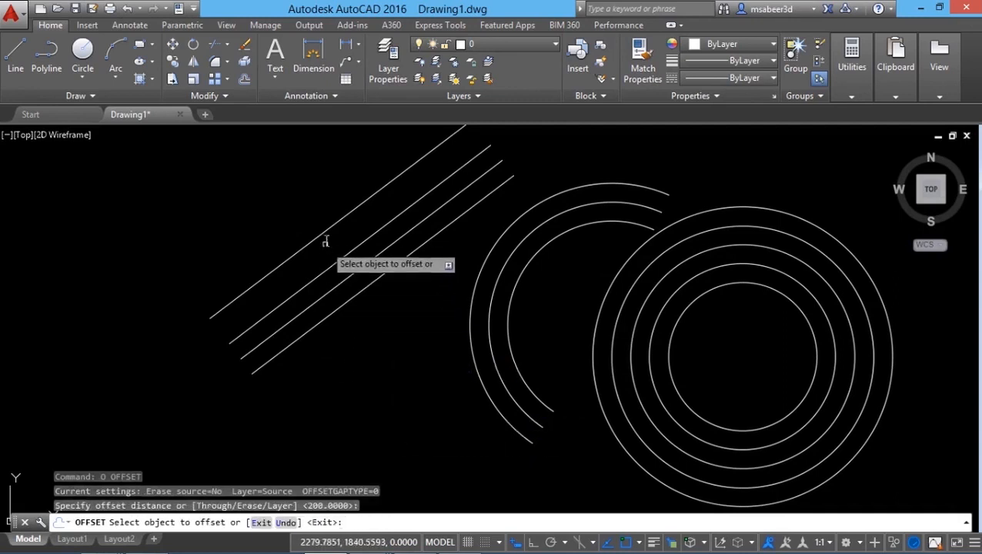
left_click(352, 297)
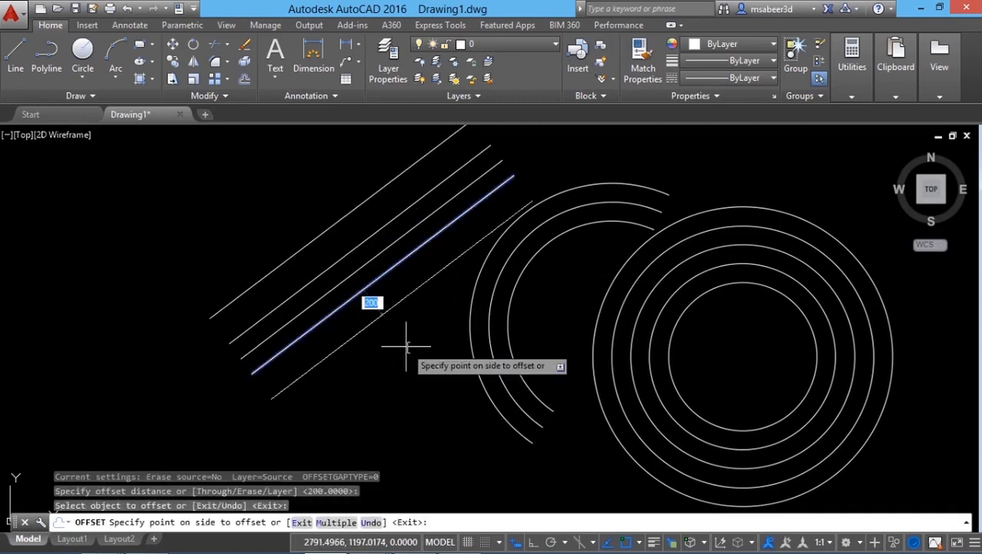
scroll(395, 387, "up", 4)
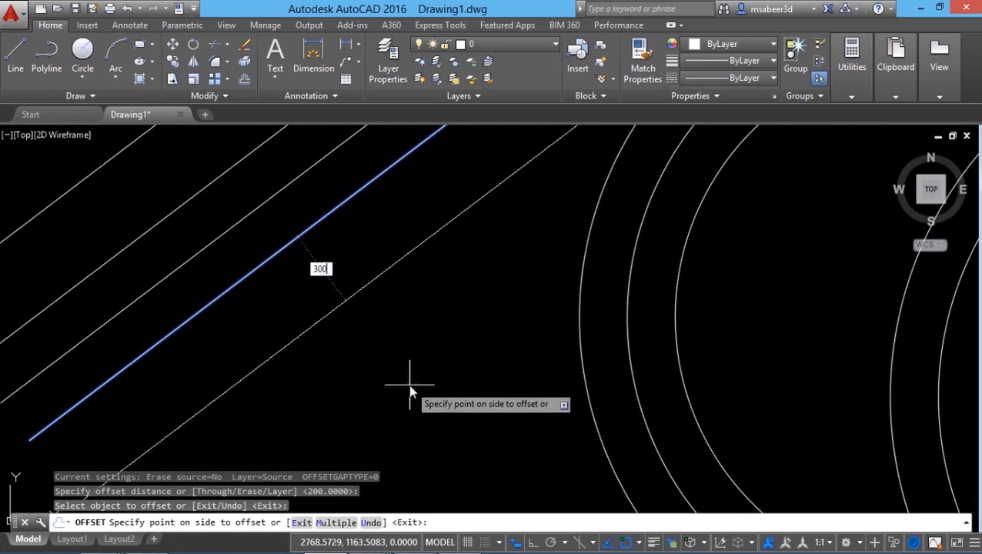
key("Return")
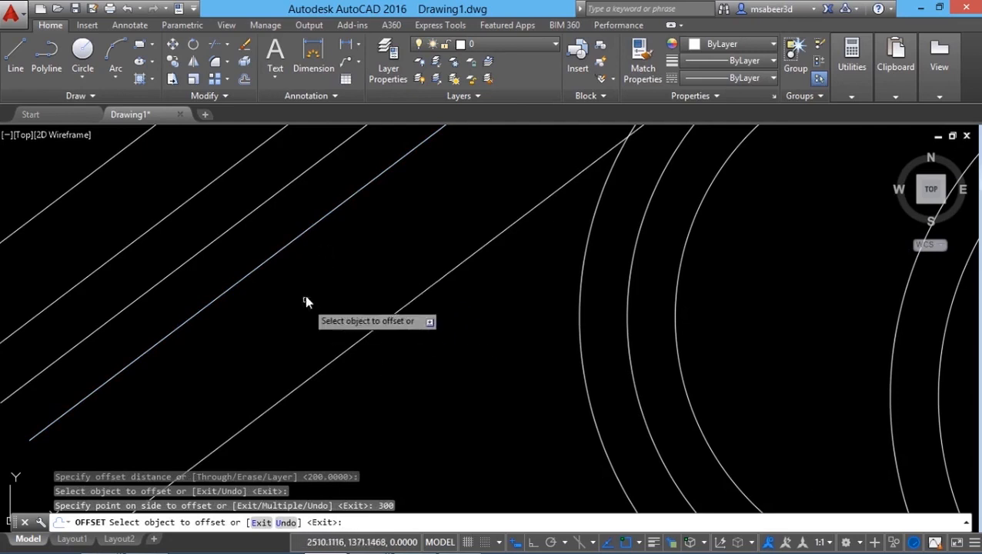
scroll(227, 251, "down", 2)
key("Return")
key("Return")
key("Return")
key("Return")
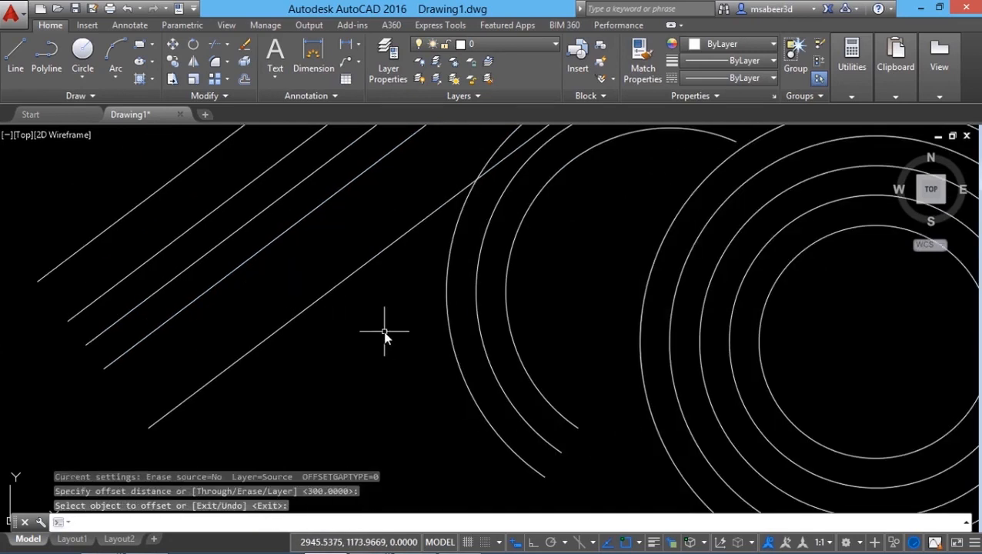
- Offset the uppermost diagonal line by 300 to its upper-left side with source erasing set to Yes, and end the command
key("Return")
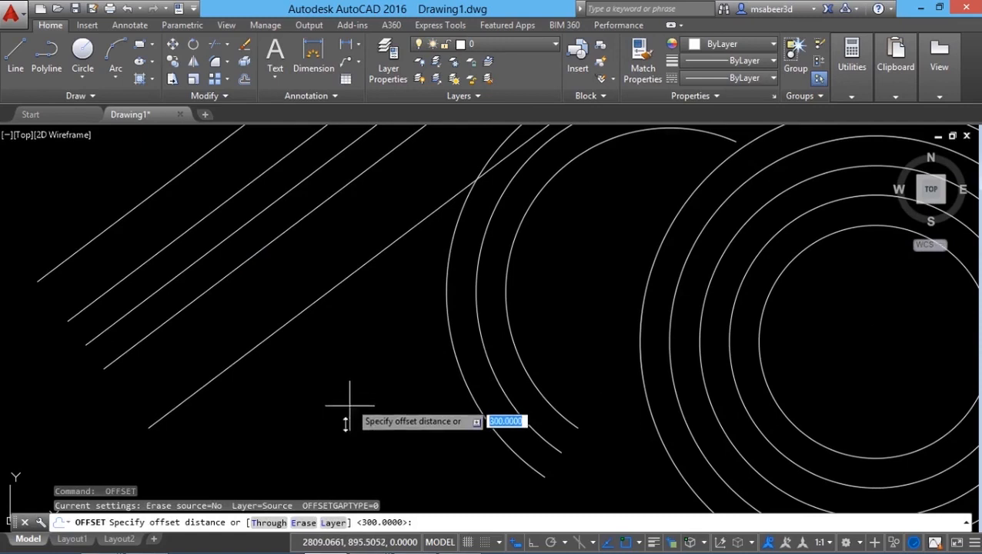
left_click(304, 522)
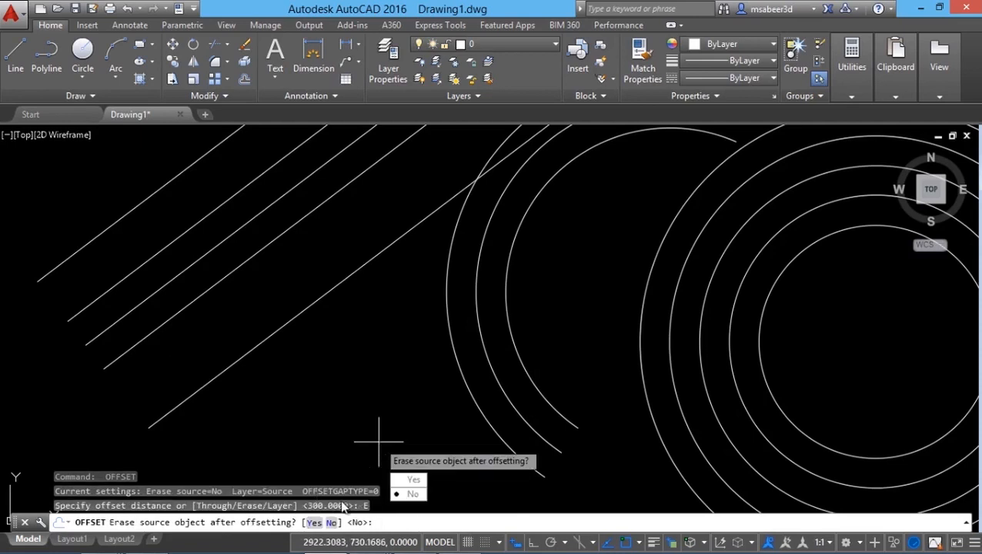
left_click(313, 524)
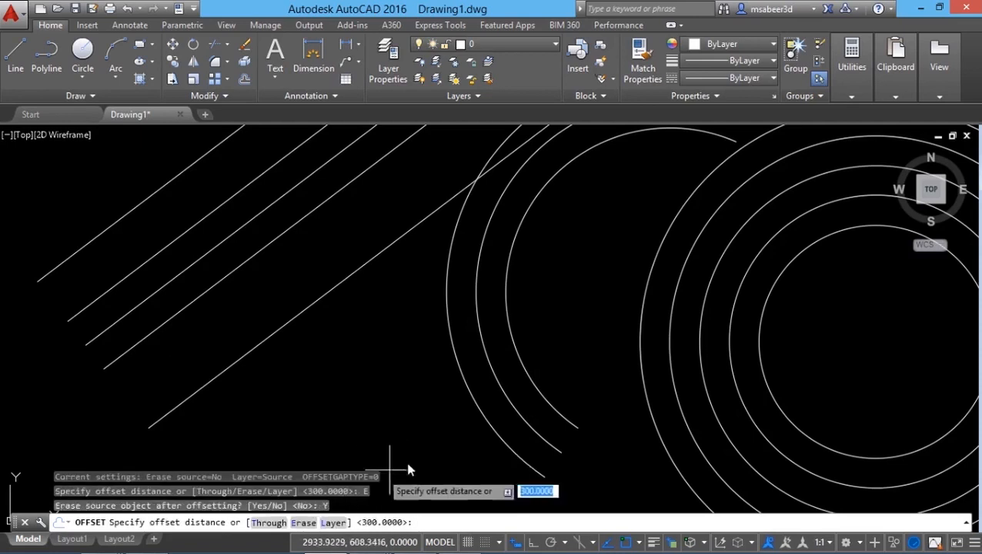
scroll(383, 465, "down", 2)
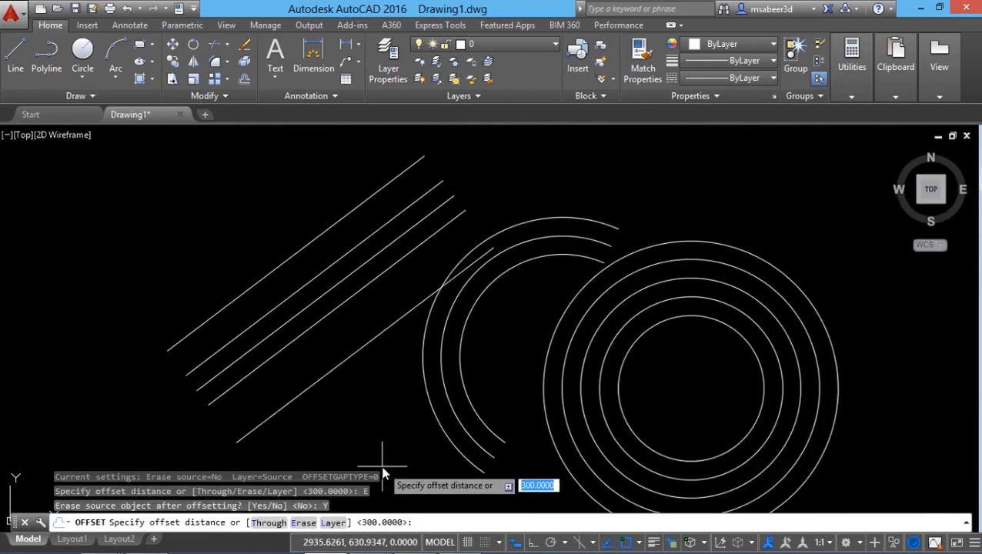
key("Return")
left_click(294, 255)
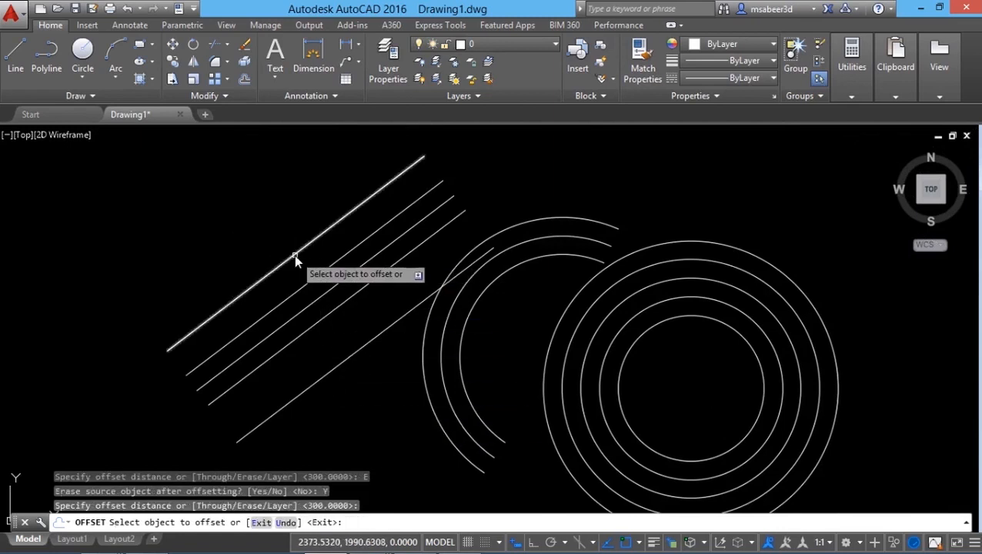
left_click(294, 255)
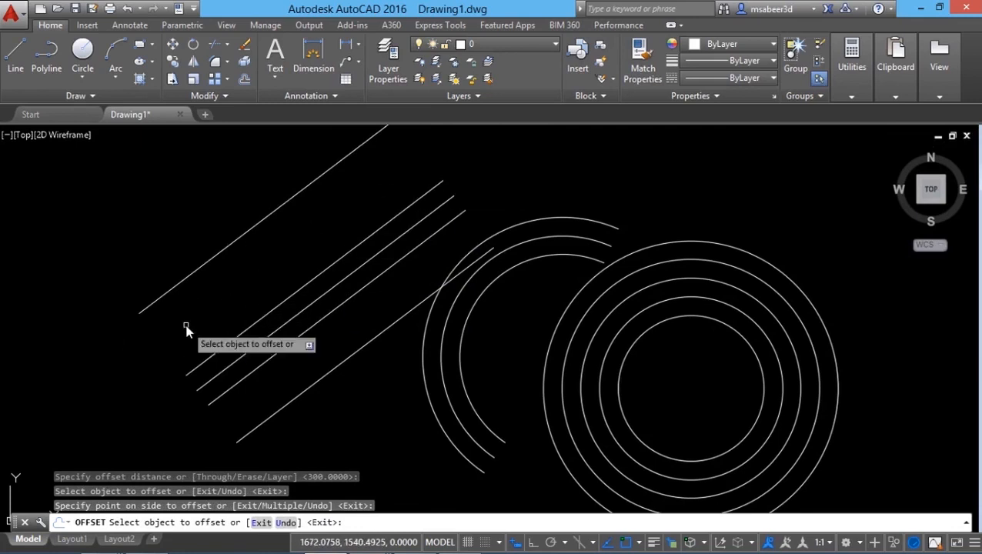
key("Return")
key("Return")
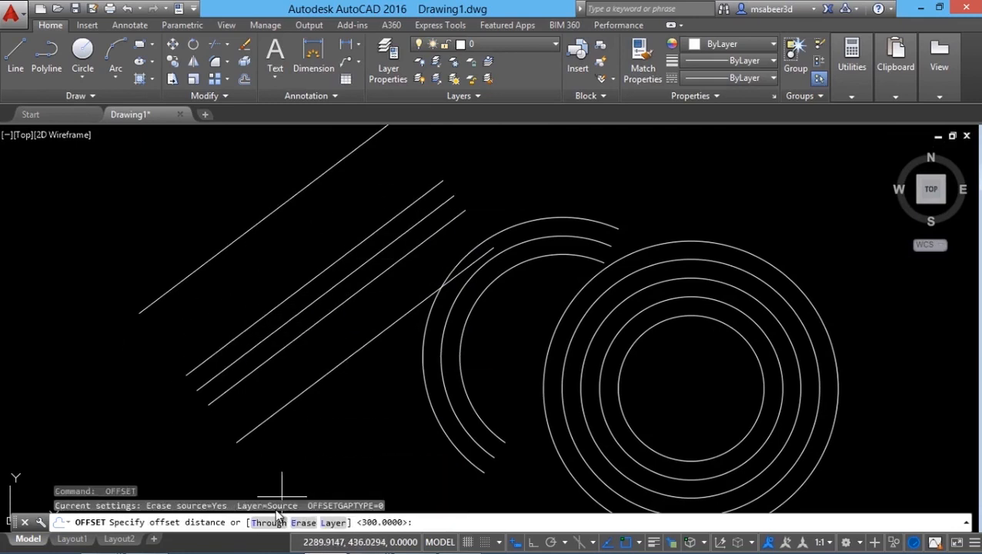
key("Escape")
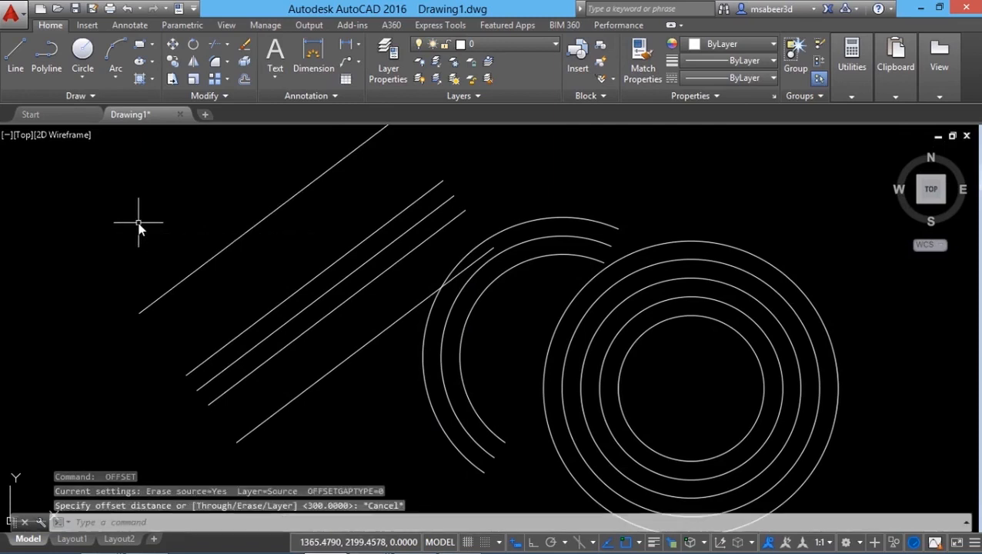
key("Escape")
key("Escape")
- Draw a rectangle about 450 by 440 in the empty area to the upper left of the diagonal lines
left_click(151, 45)
left_click(154, 103)
left_click(68, 151)
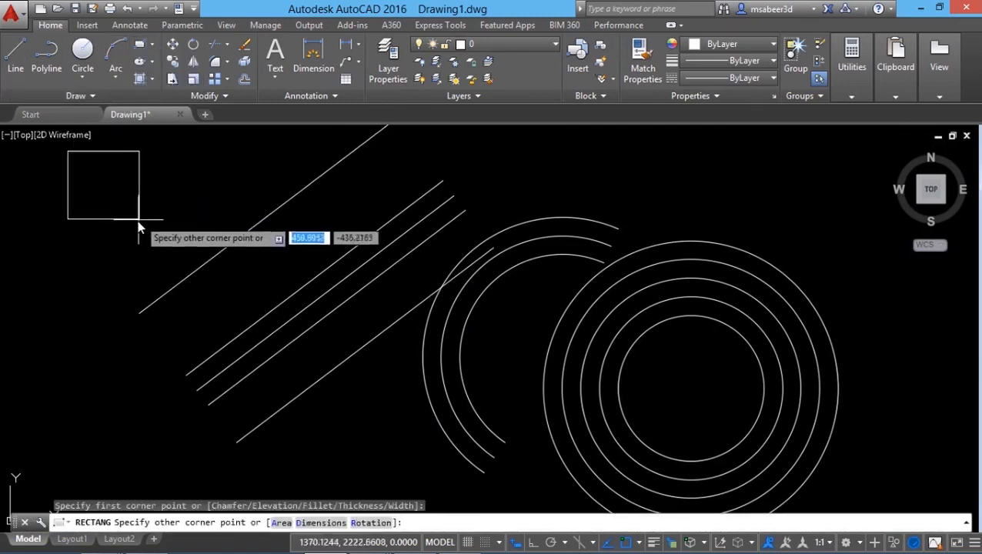
left_click(137, 220)
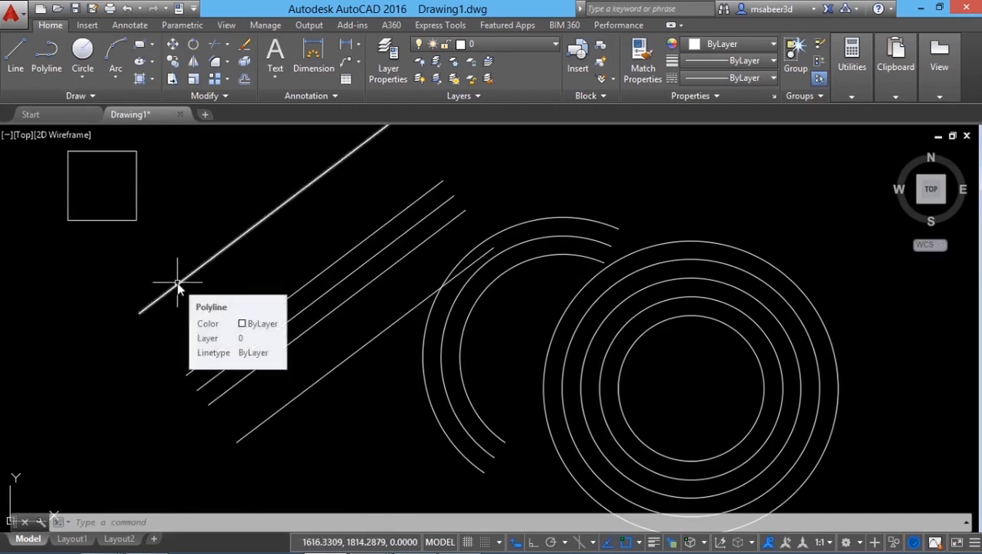
- Offset the uppermost diagonal line with the Through option so it passes through the rectangle's lower-right corner
left_click(244, 78)
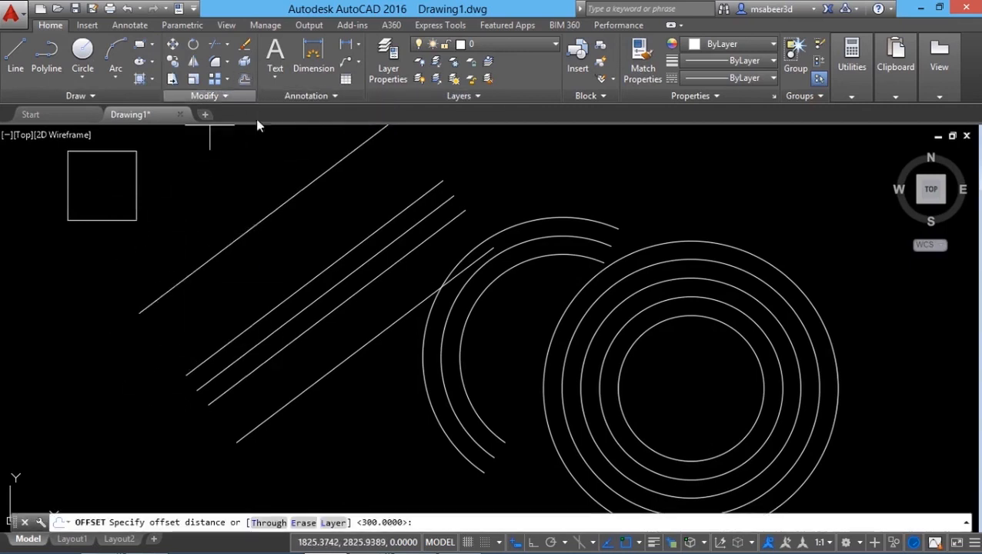
left_click(262, 522)
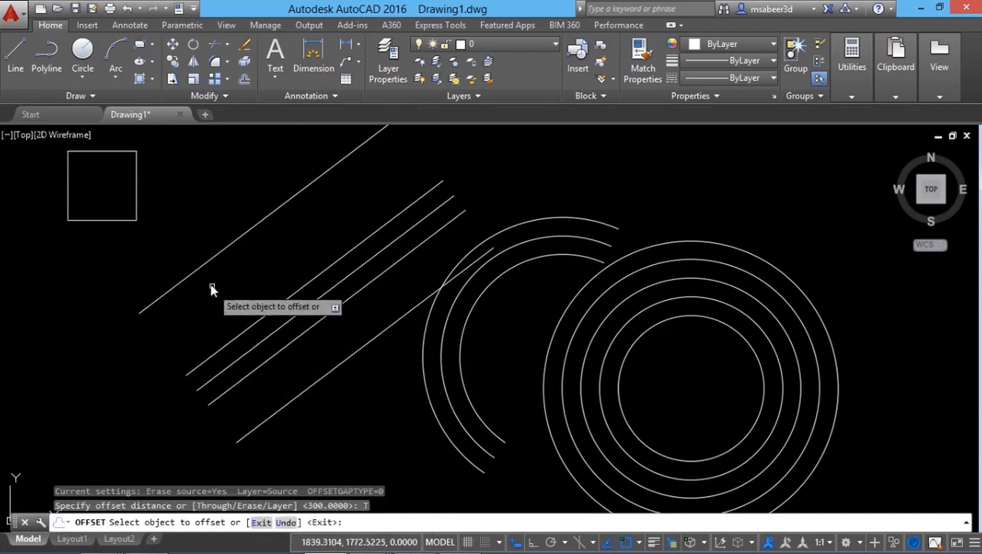
left_click(203, 265)
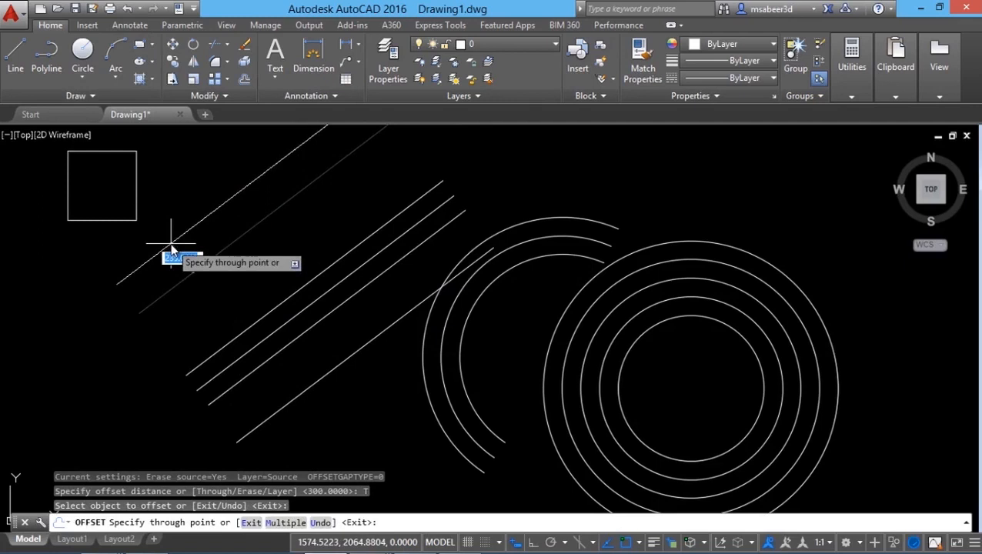
left_click(137, 221)
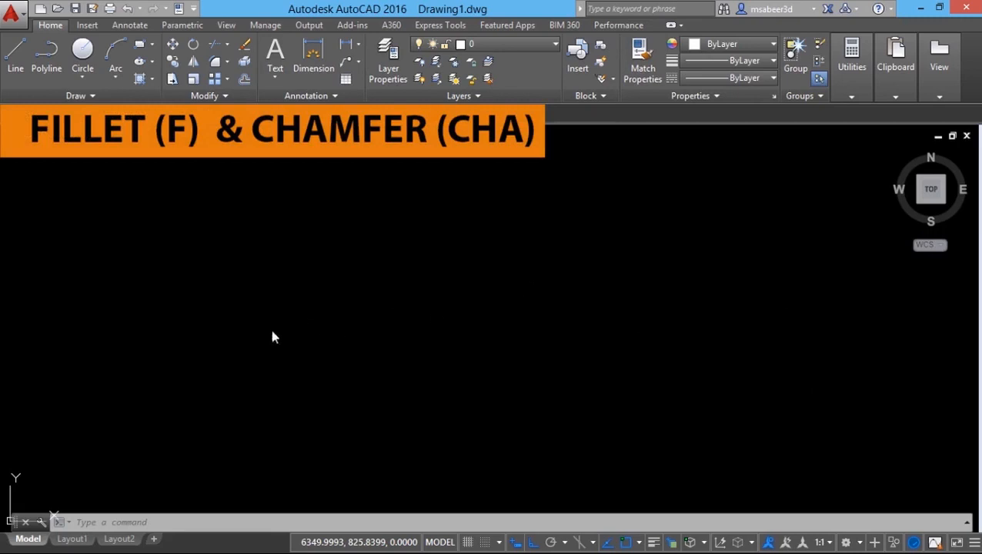
- Draw a nearly square rectangle in the empty drawing area for the fillet and chamfer exercise
left_click(151, 44)
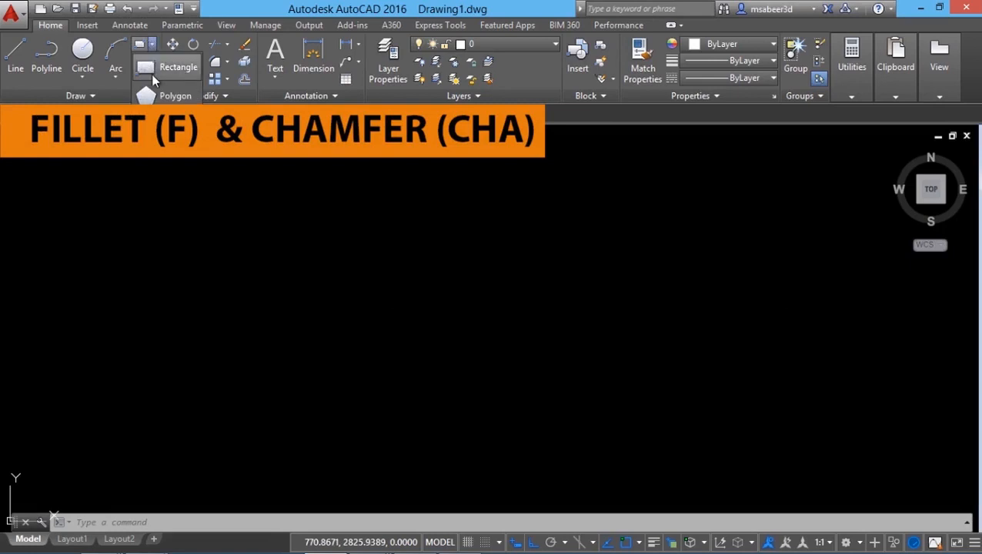
left_click(151, 74)
left_click(175, 212)
left_click(285, 328)
scroll(185, 255, "up", 3)
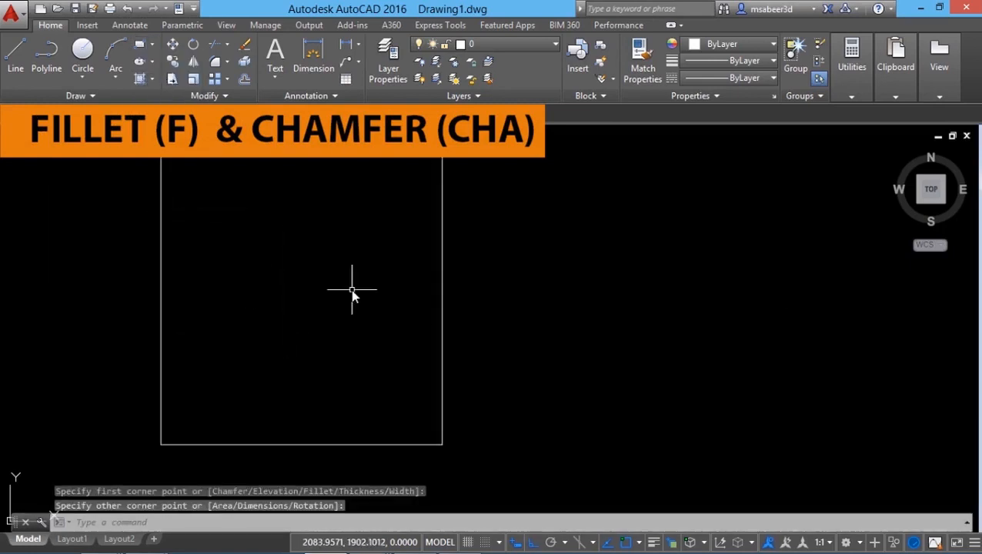
scroll(324, 277, "down", 2)
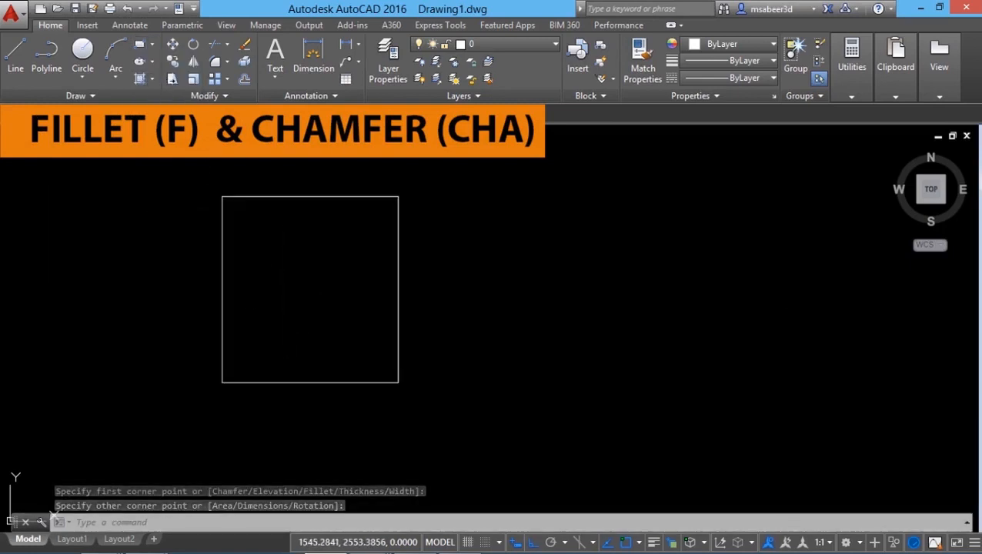
- Fillet the rectangle's upper-left corner with a radius of 100
left_click(215, 62)
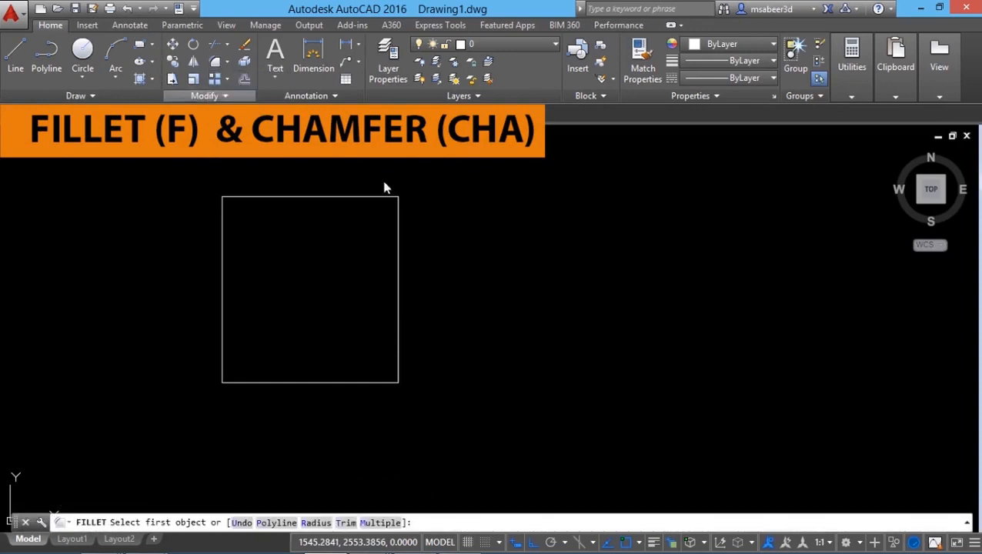
left_click(316, 524)
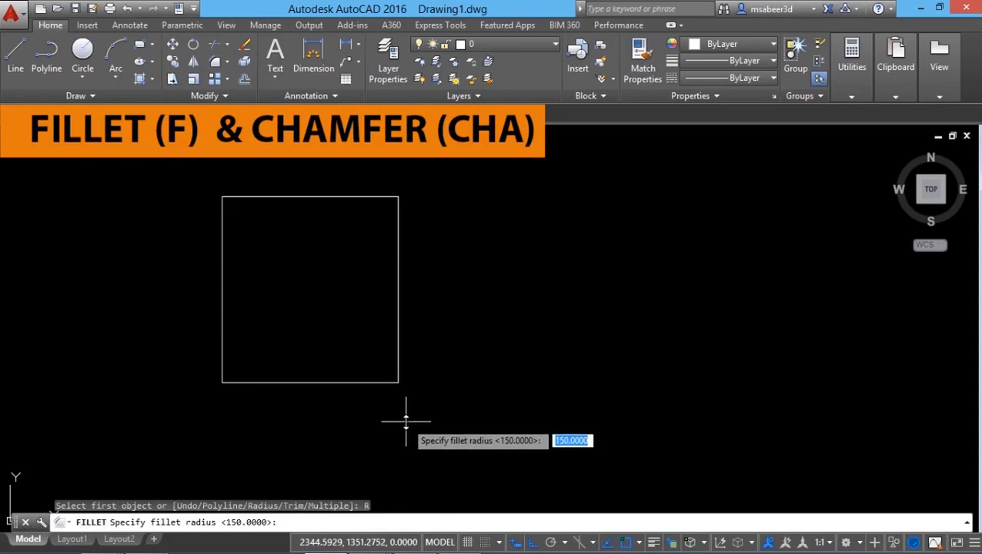
type("100")
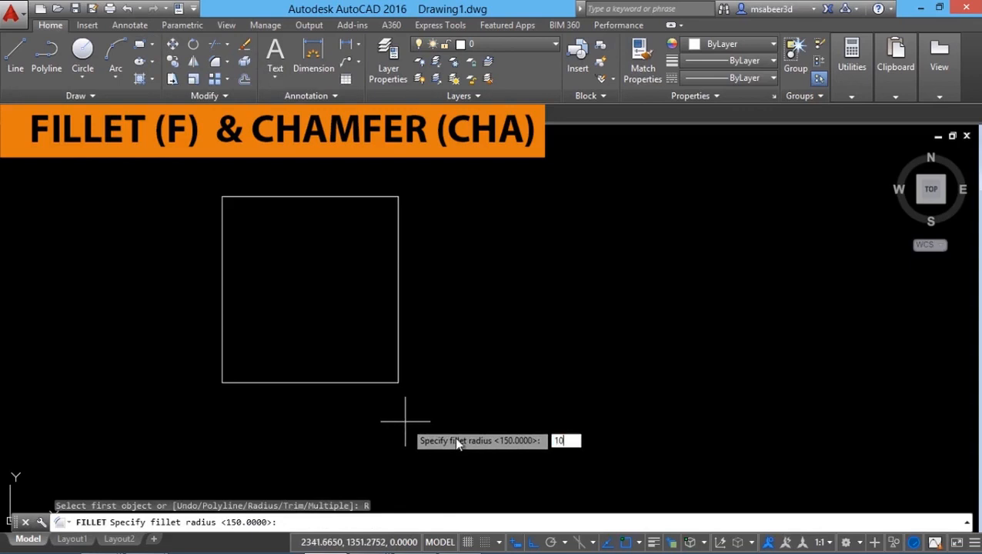
key("Return")
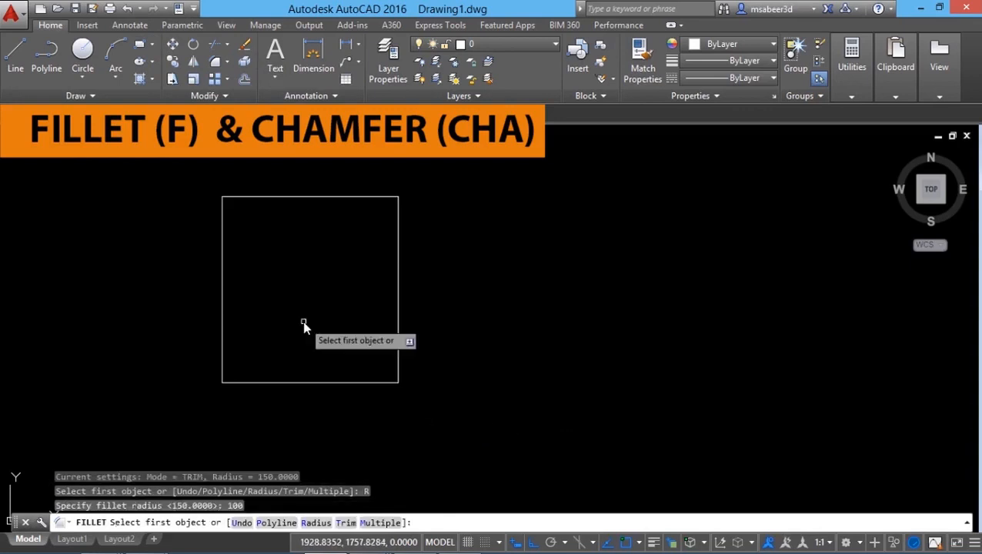
left_click(224, 250)
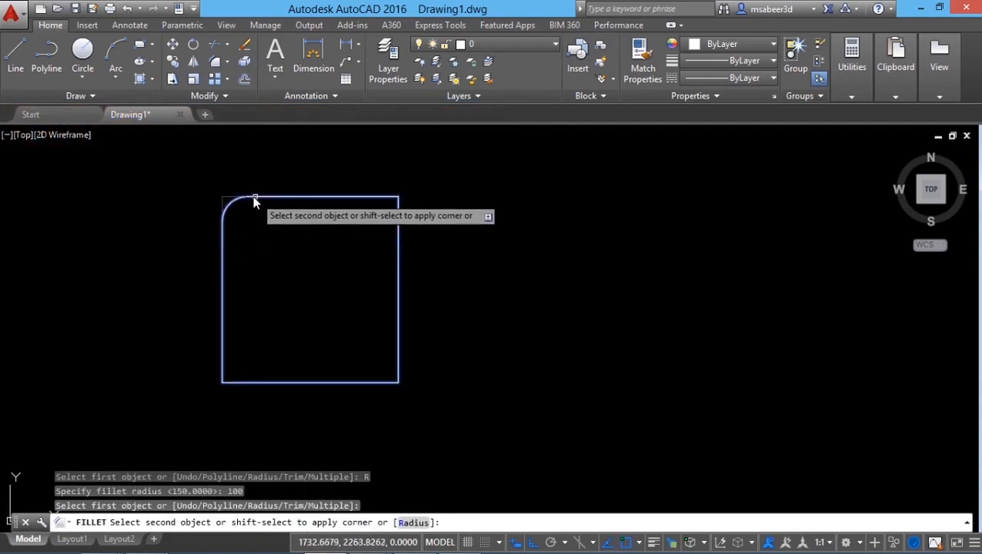
scroll(252, 197, "up", 3)
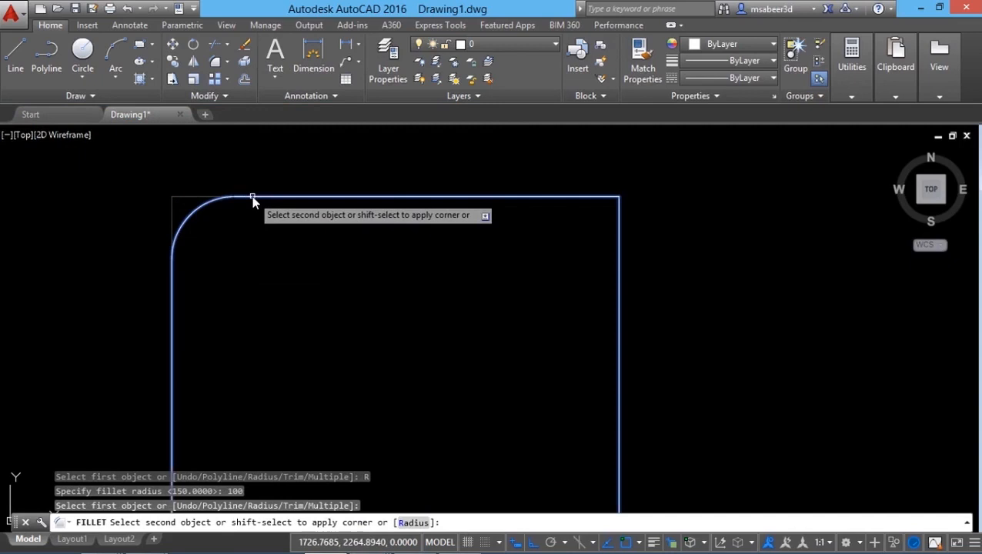
left_click(252, 197)
scroll(291, 218, "down", 2)
scroll(297, 254, "down", 2)
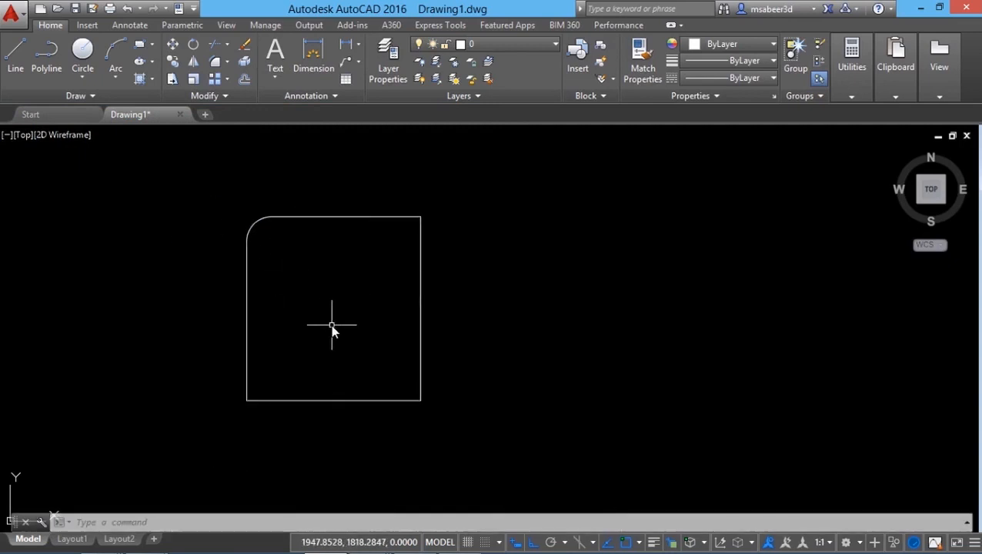
- Fillet the rectangle's upper-right corner with a radius of 300
key("Return")
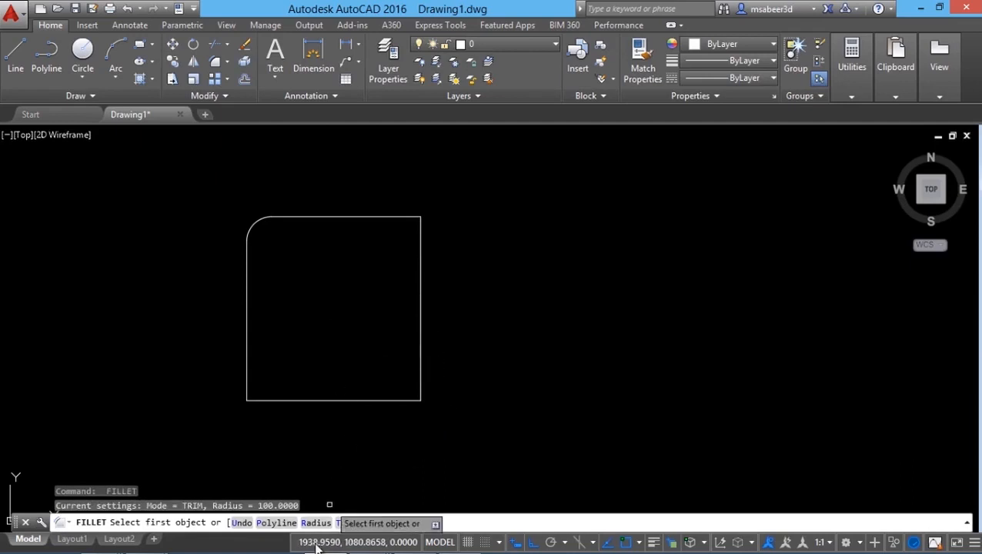
left_click(316, 522)
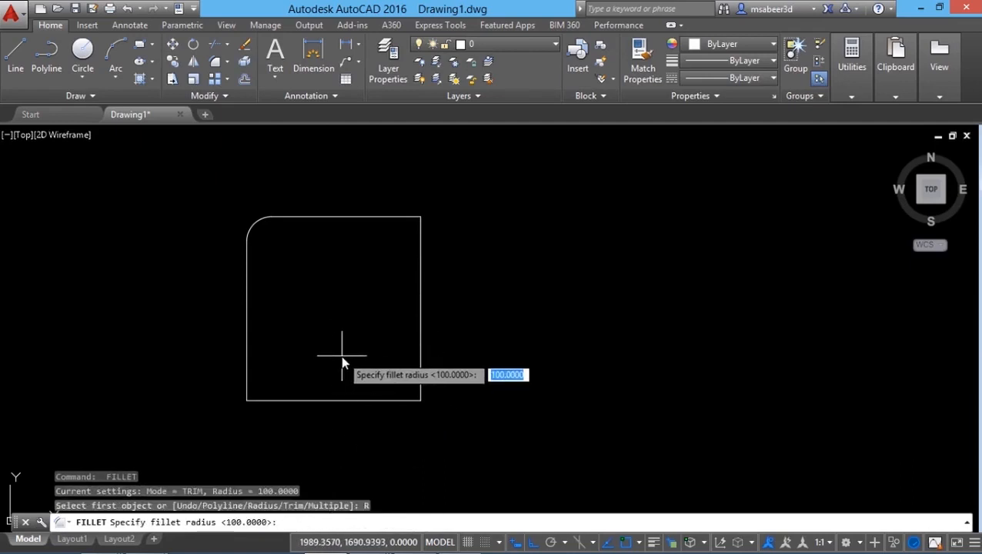
type("300")
key("Return")
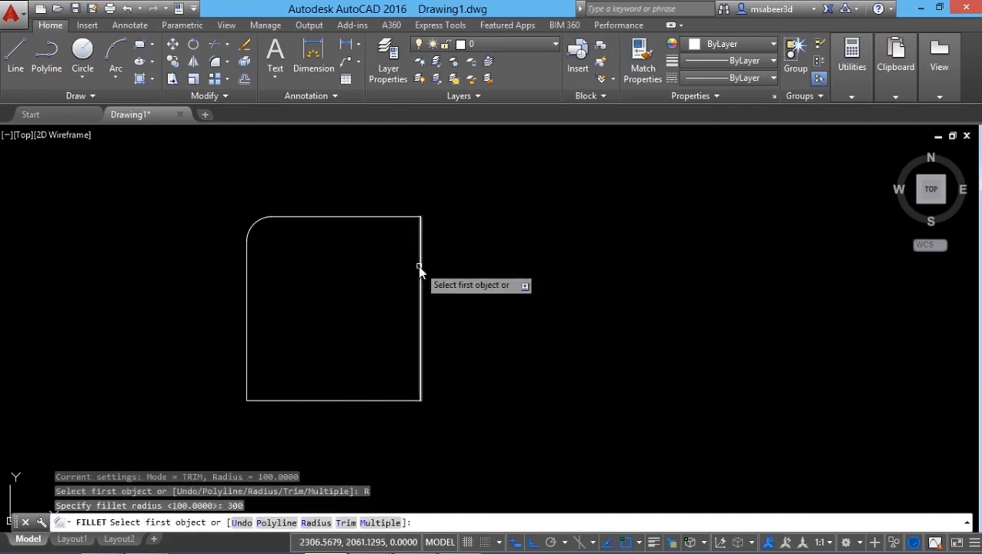
left_click(421, 269)
left_click(375, 219)
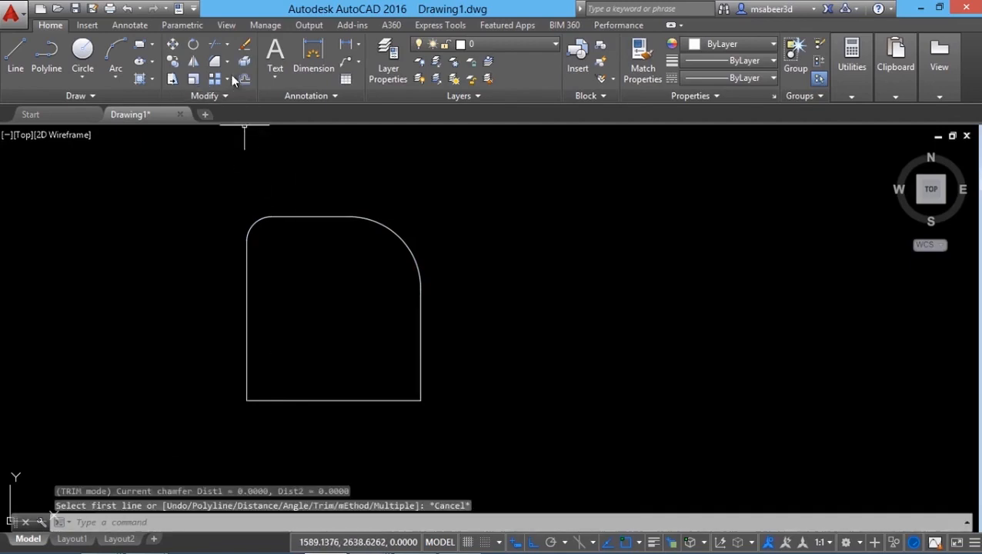
- Chamfer the rectangle's lower-left corner with both chamfer distances set to 150
left_click(227, 62)
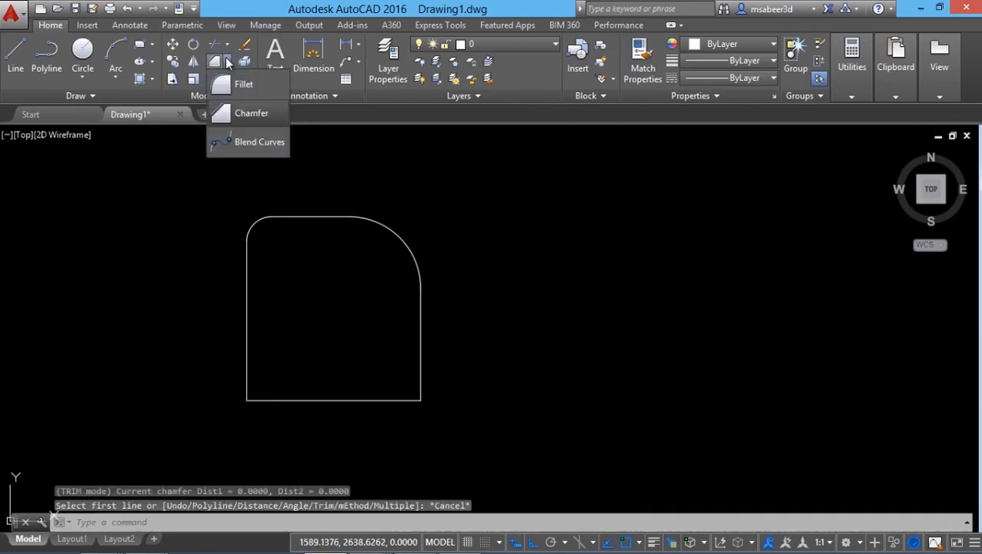
left_click(234, 118)
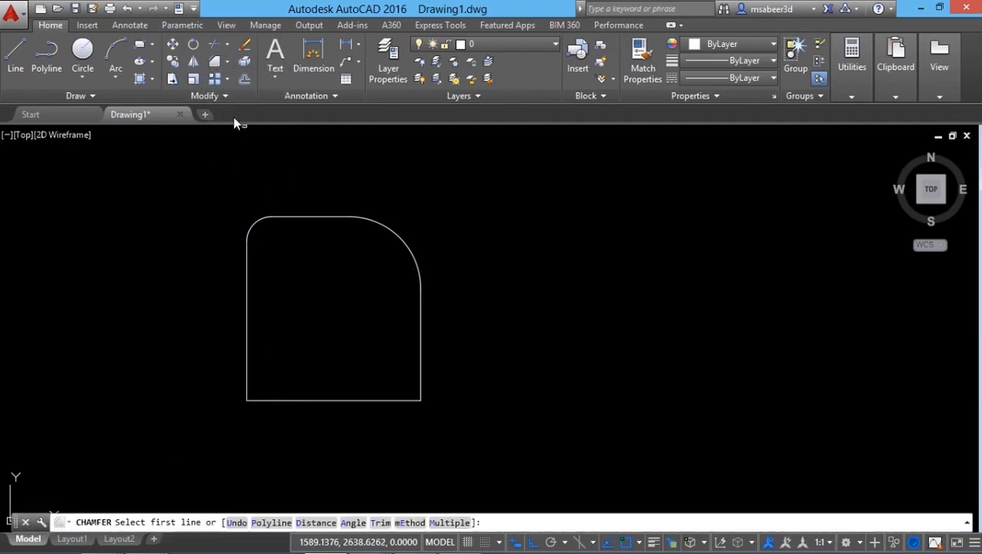
left_click(315, 522)
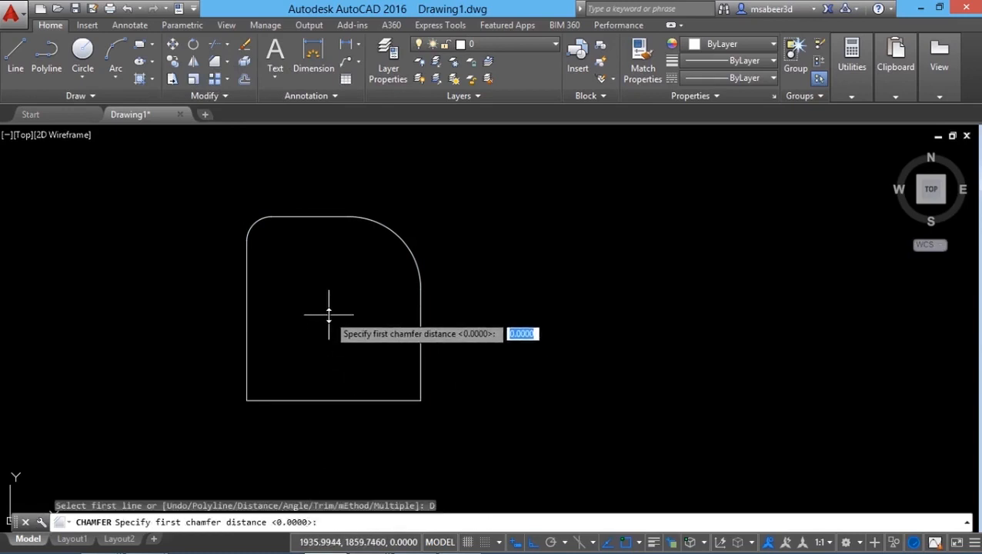
type("150")
key("Return")
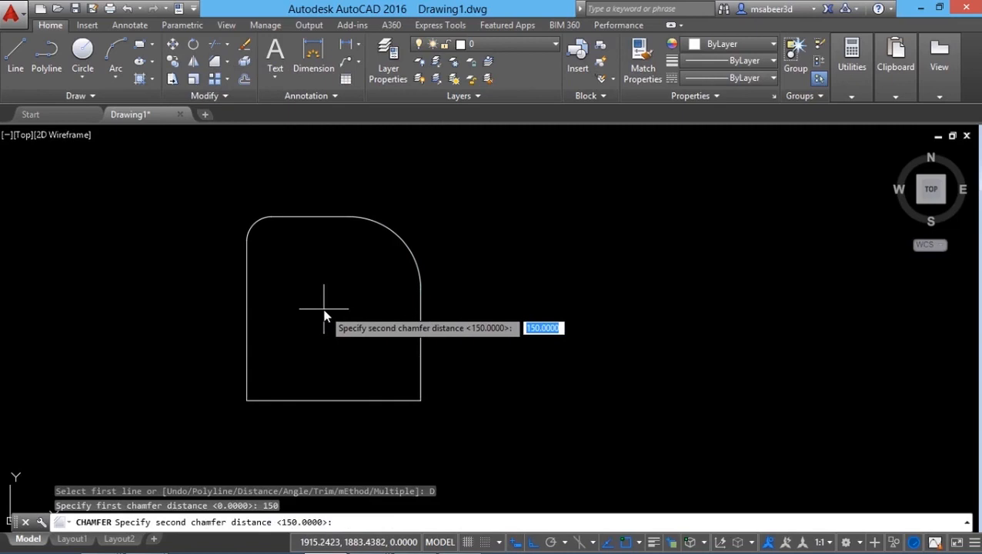
key("Return")
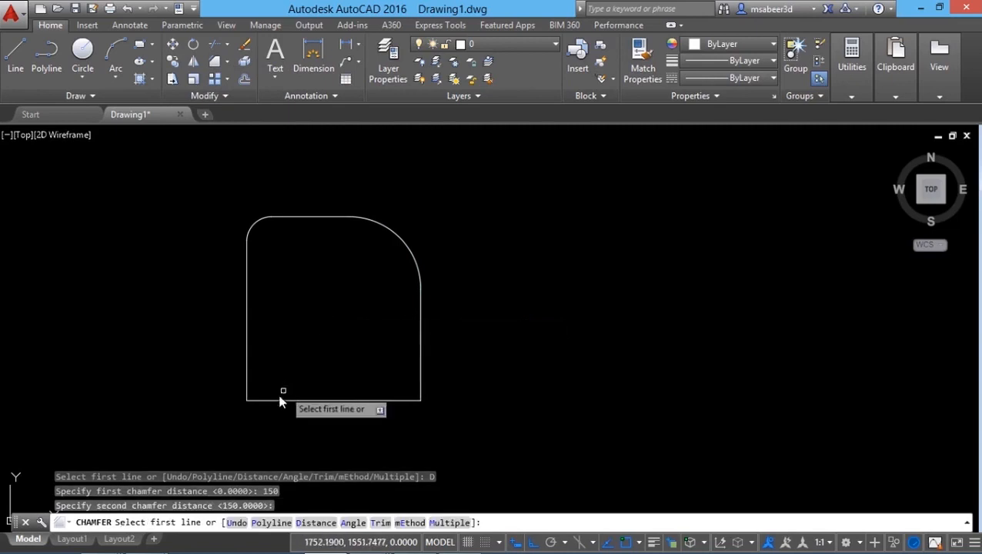
left_click(269, 401)
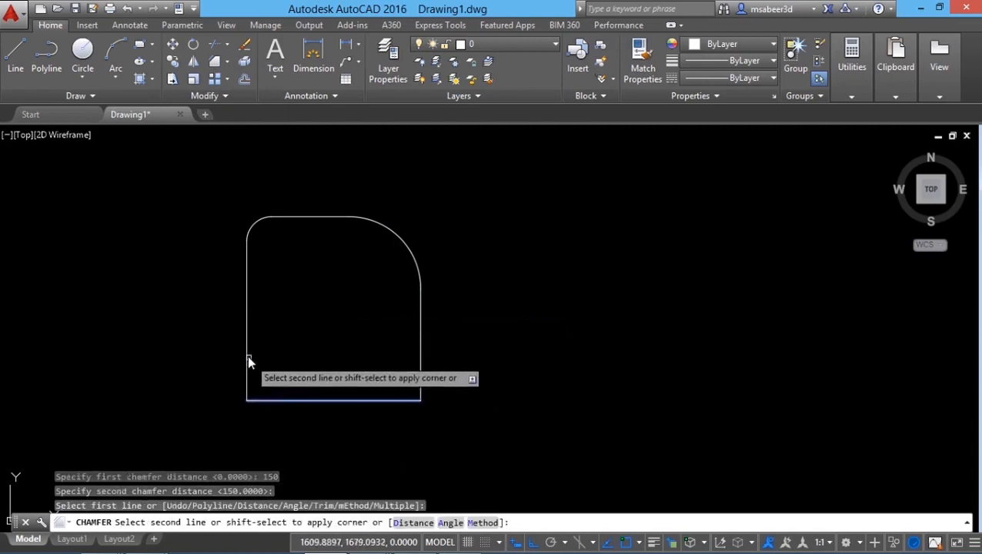
left_click(246, 352)
scroll(238, 227, "up", 4)
scroll(267, 435, "down", 5)
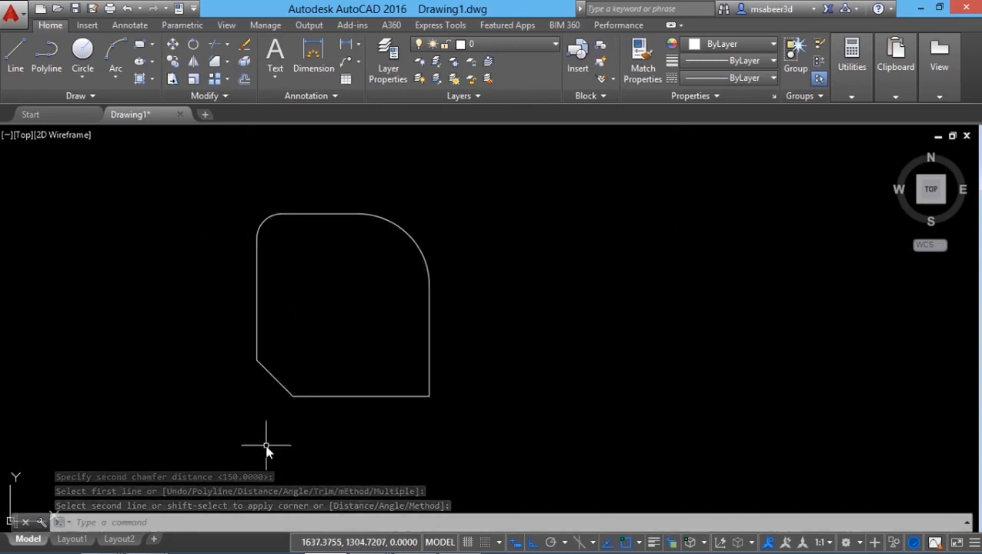
- Chamfer the rectangle's lower-right corner with a first distance of 300 along the vertical edge and 150 along the bottom edge
scroll(308, 400, "up", 3)
middle_click_drag(320, 410, 316, 427)
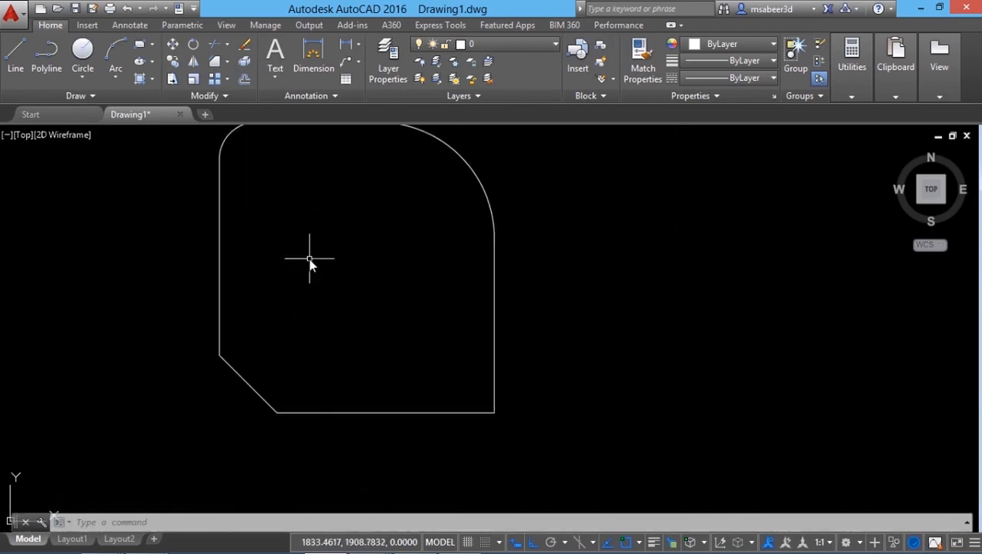
key("Return")
left_click(323, 524)
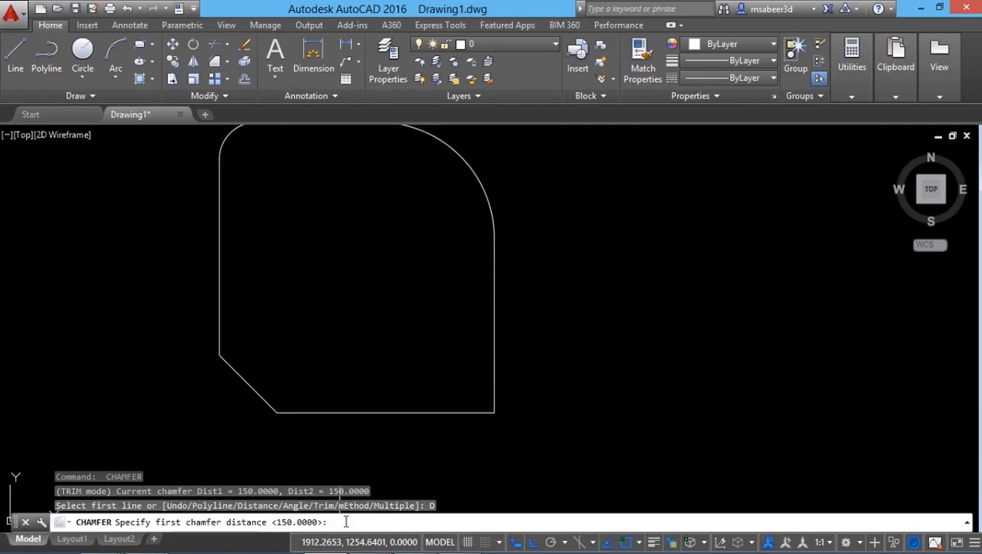
type("300")
key("Return")
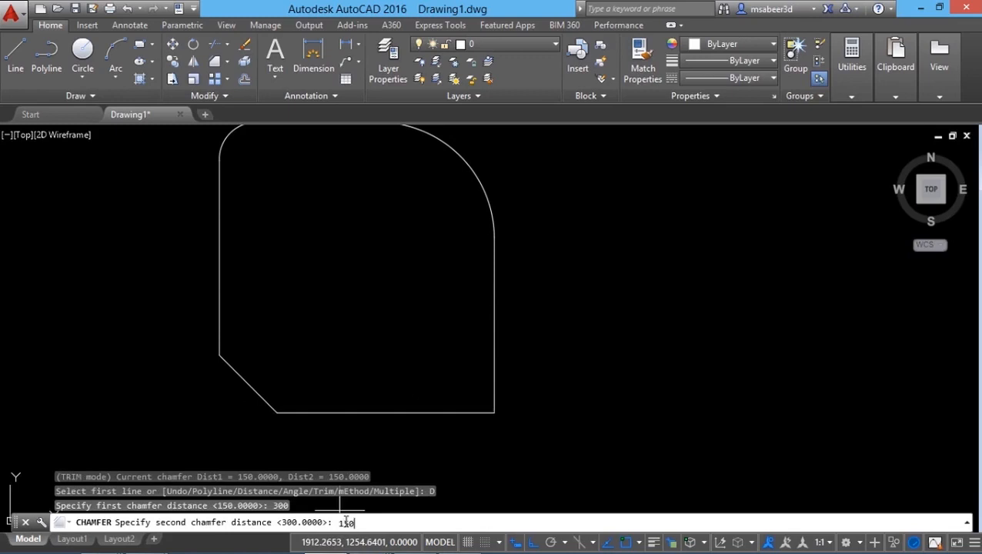
key("Return")
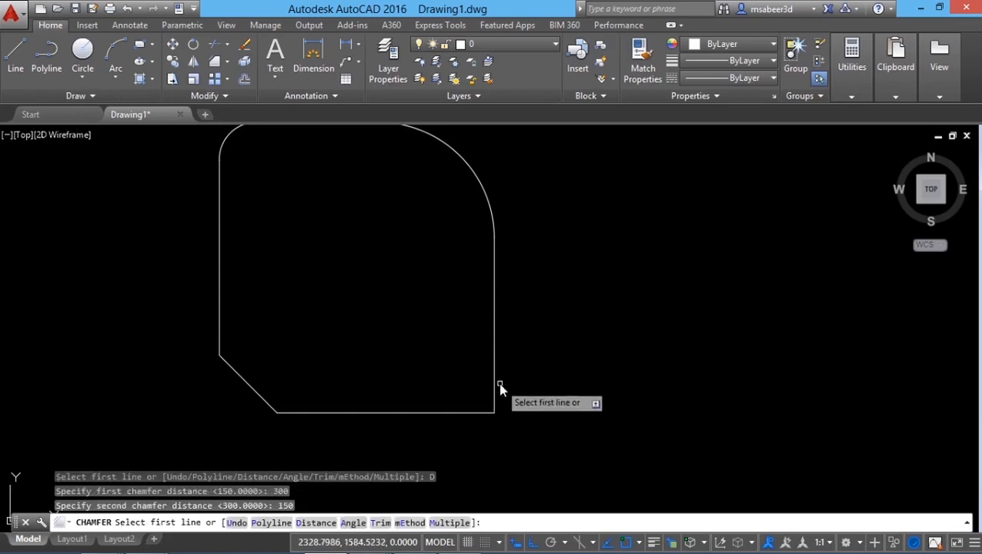
left_click(492, 355)
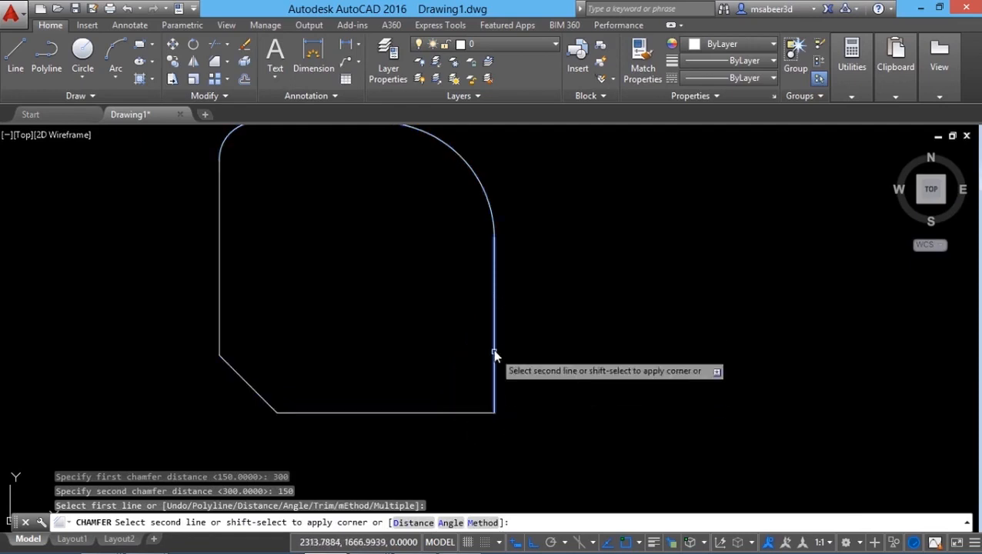
left_click(447, 415)
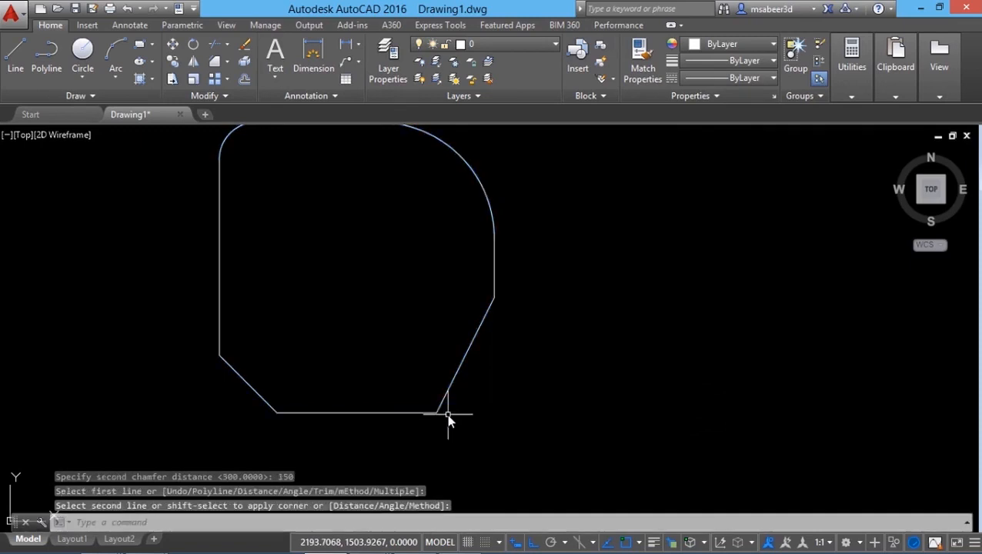
middle_click_drag(454, 450, 464, 487)
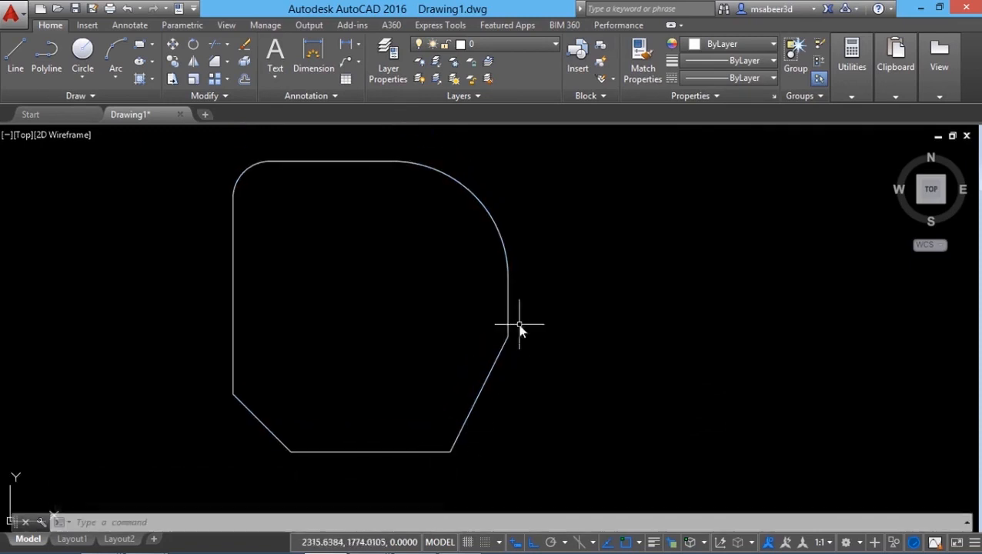
key("Escape")
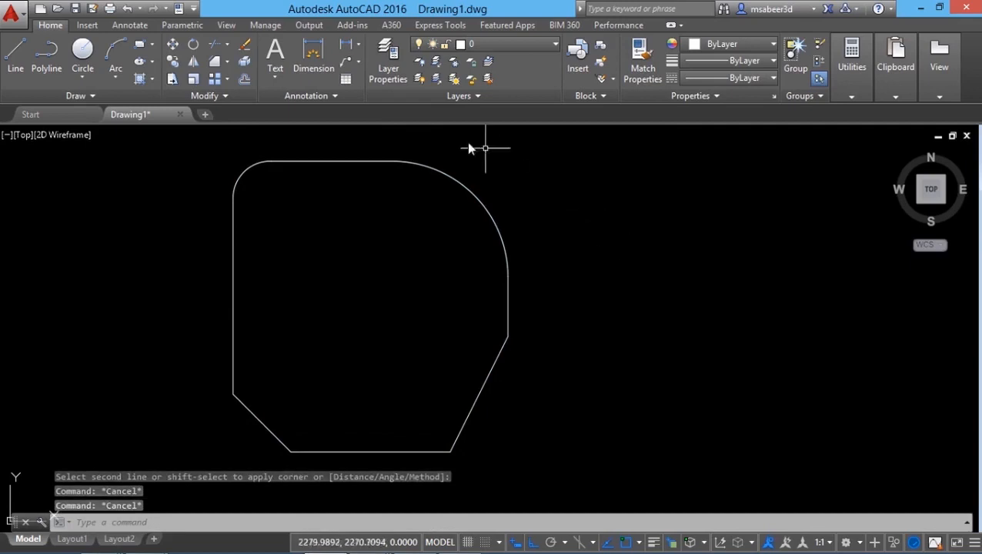
- Draw a horizontal line to the right of the modified rectangle and a vertical line crossing it near its left end
left_click(47, 68)
key("Escape")
left_click(17, 60)
left_click(601, 183)
left_click(777, 182)
key("Return")
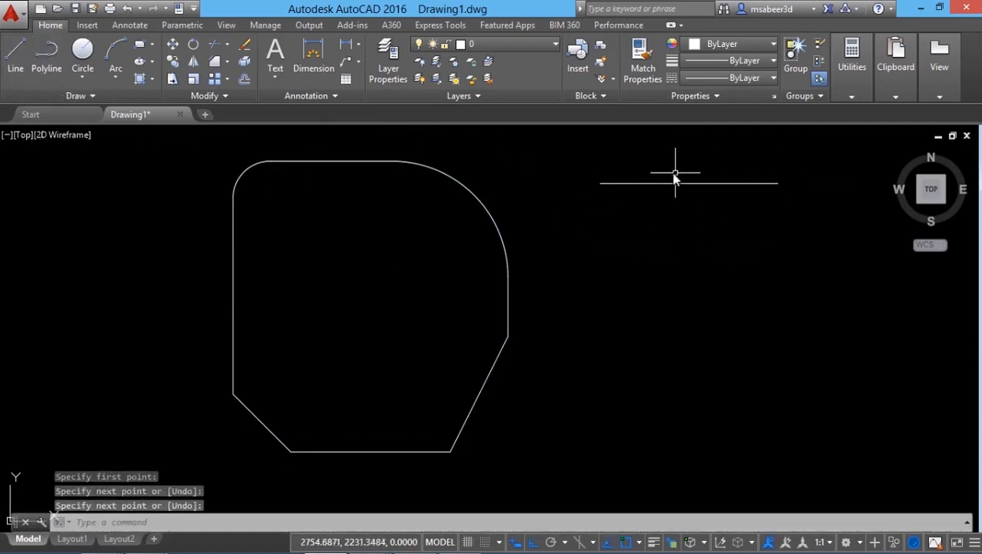
key("Return")
left_click(623, 163)
left_click(623, 351)
key("Return")
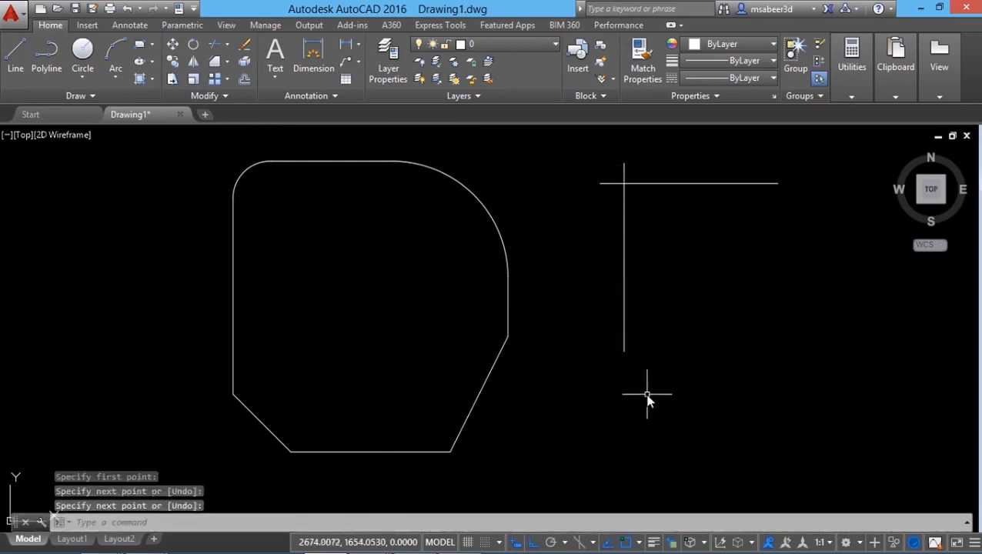
- Draw a shorter horizontal line below the vertical line, starting to its right so the two do not touch
key("Return")
left_click(654, 382)
left_click(783, 383)
key("Return")
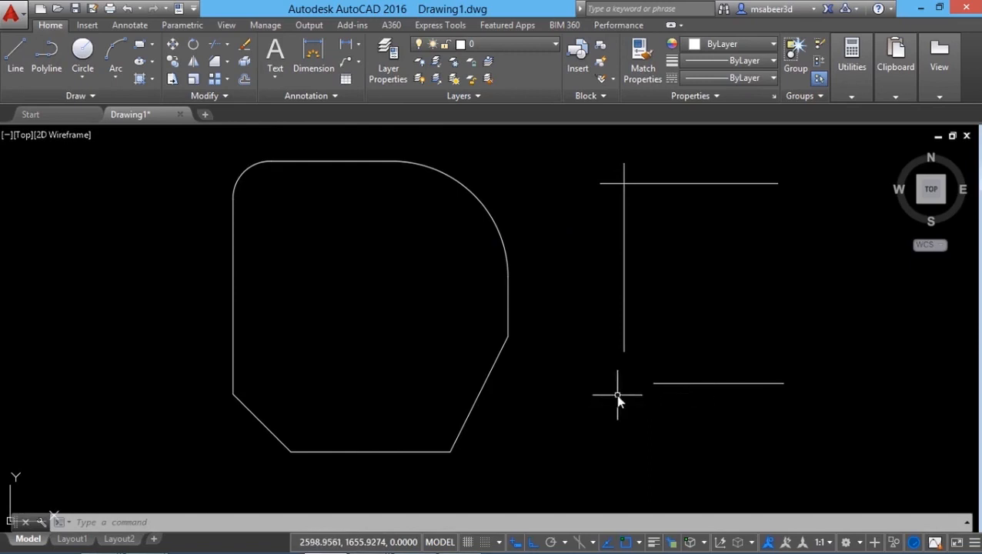
- Join the lower horizontal line and the vertical line in a sharp corner using Fillet with radius 0
left_click(160, 521)
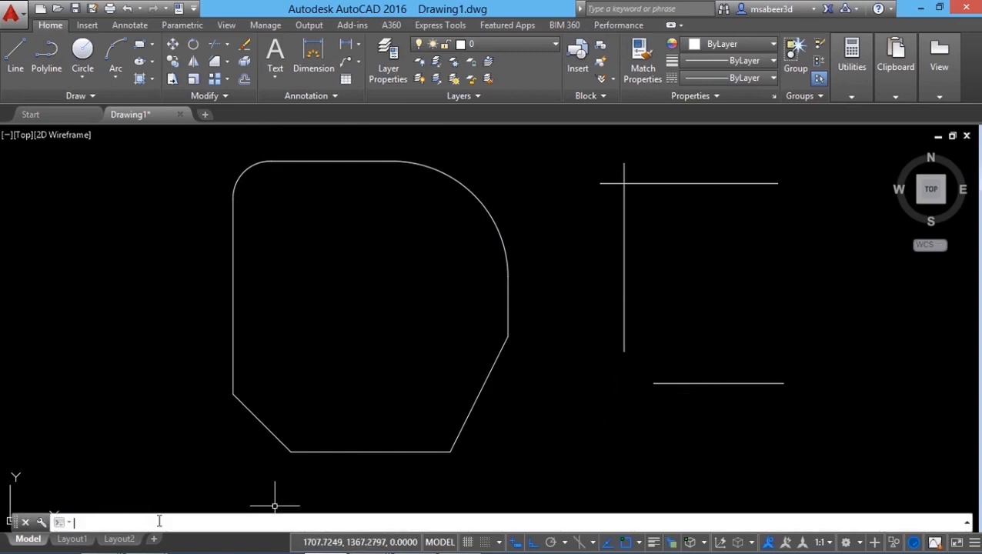
left_click(227, 61)
left_click(245, 87)
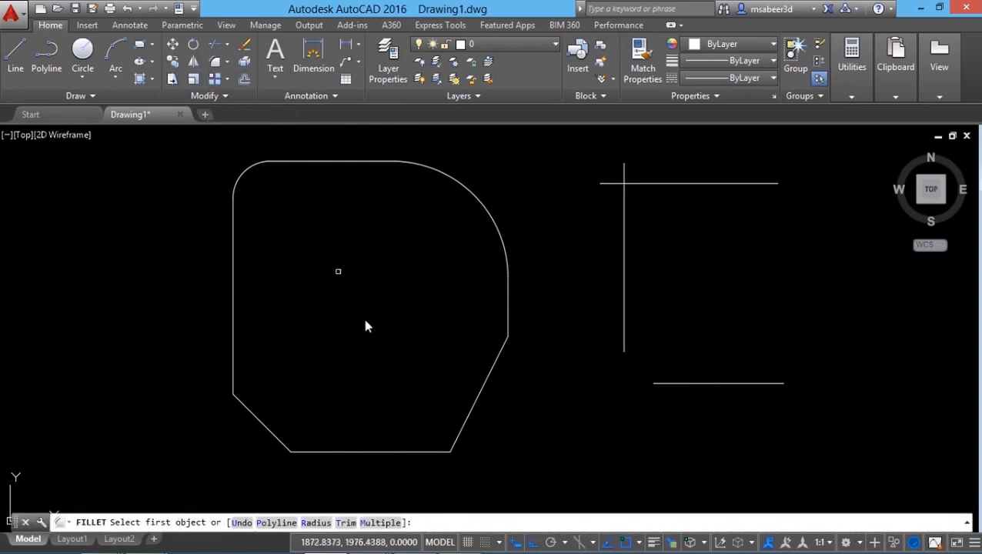
left_click(316, 522)
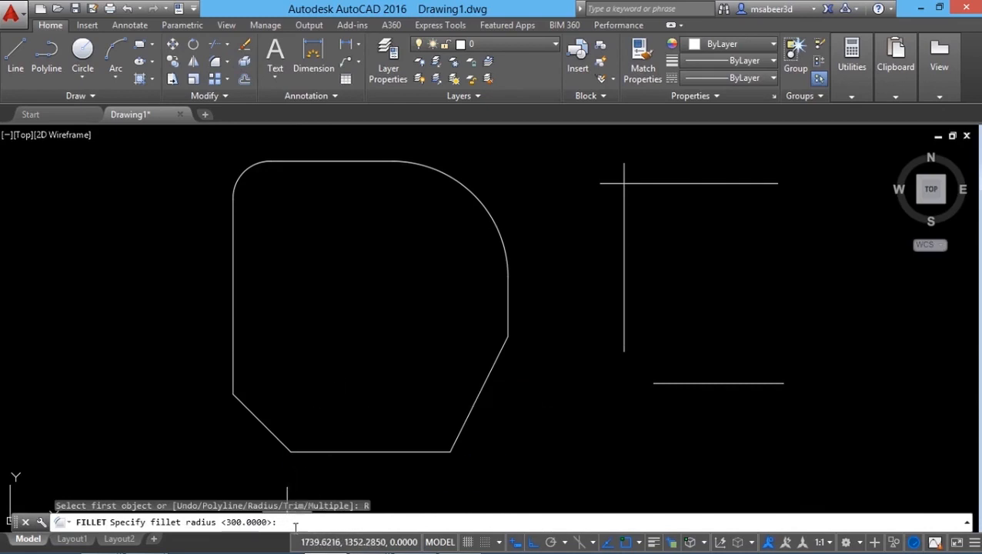
type("0")
key("Return")
left_click(657, 383)
left_click(624, 337)
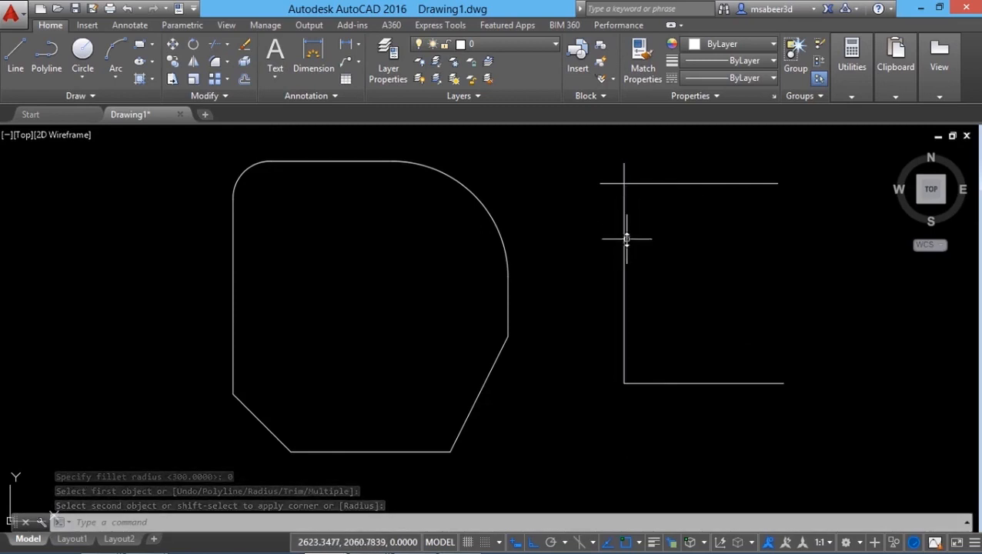
- Fillet the crossing vertical and upper horizontal lines with a radius of 300
left_click(227, 61)
left_click(234, 85)
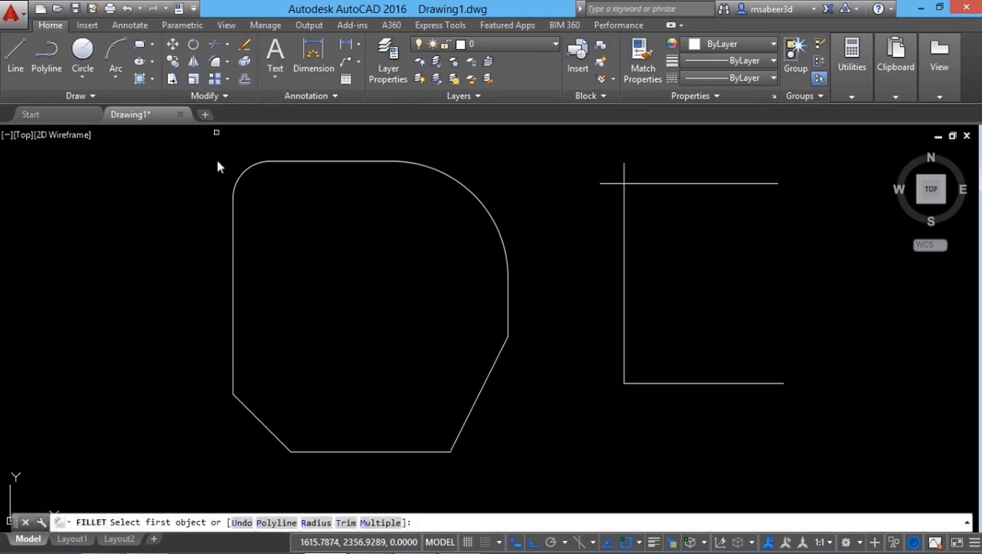
left_click(316, 522)
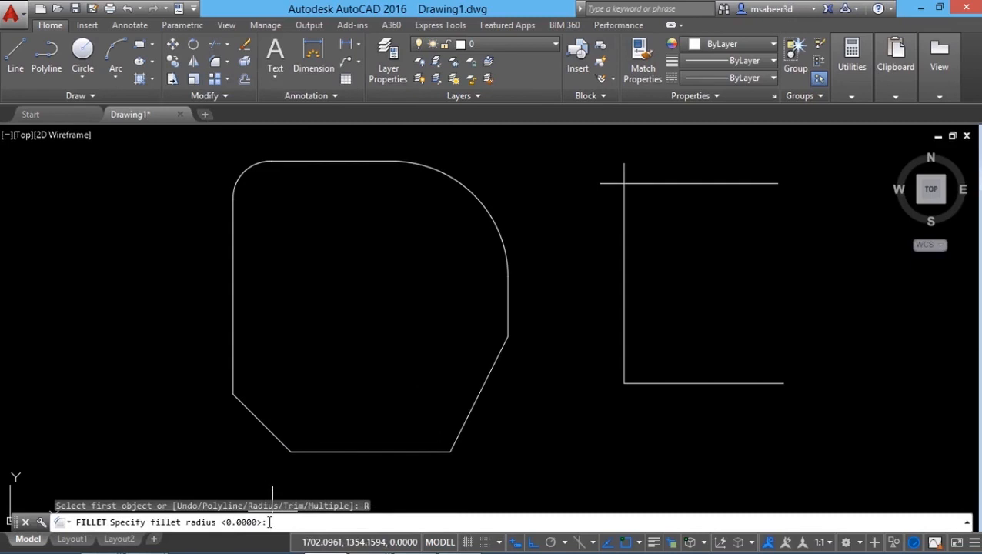
key("Return")
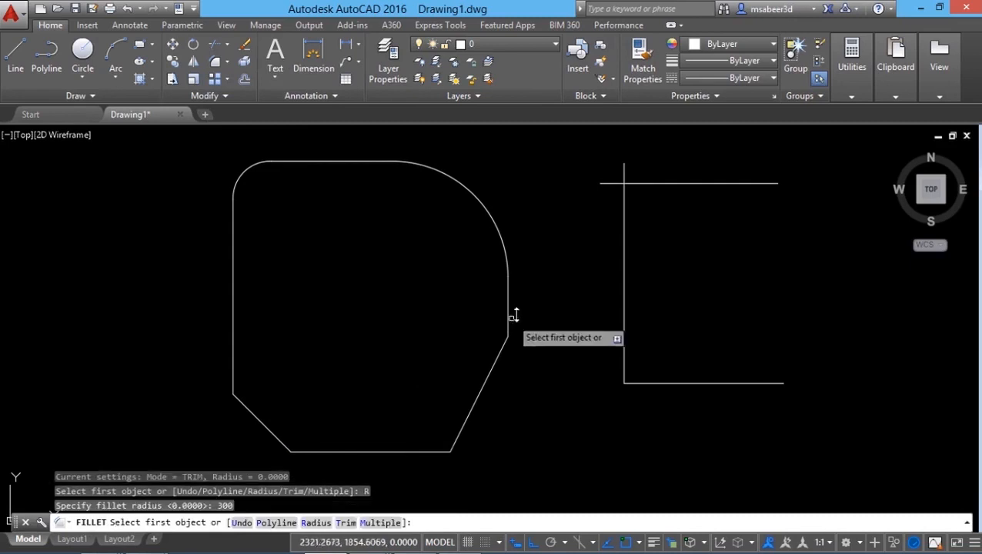
left_click(624, 198)
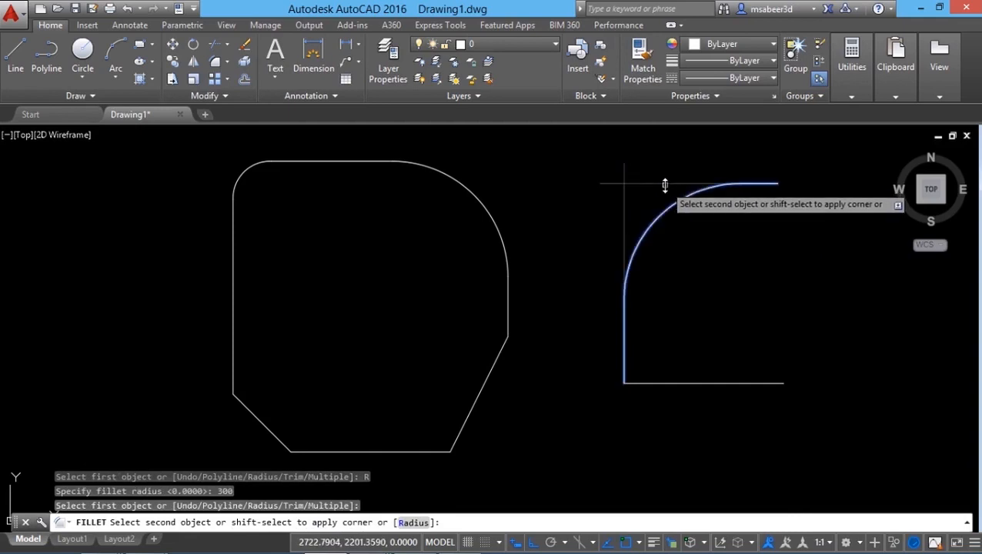
left_click(664, 184)
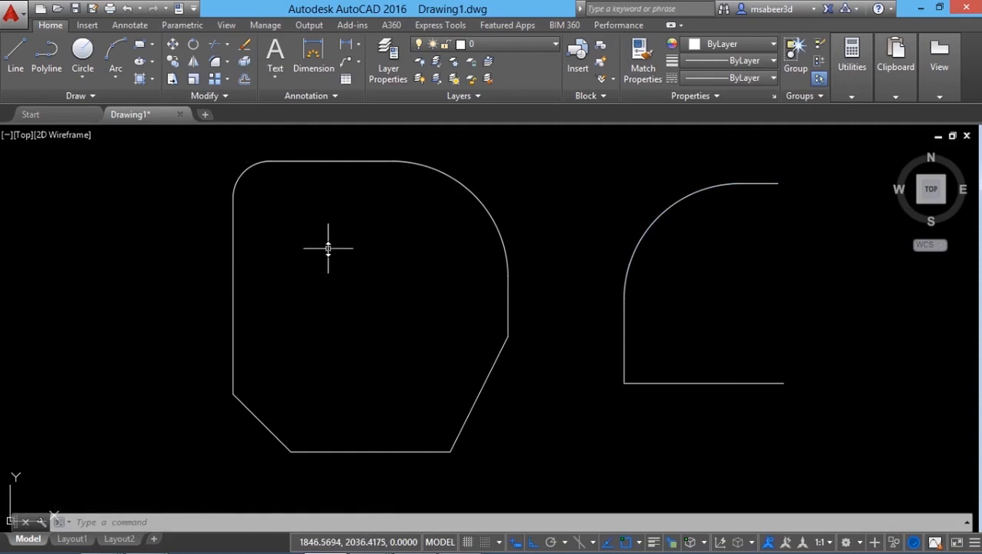
- Use Fillet's apply-corner option on the left and top edges to make the rectangle's rounded upper-left corner sharp
key("Return")
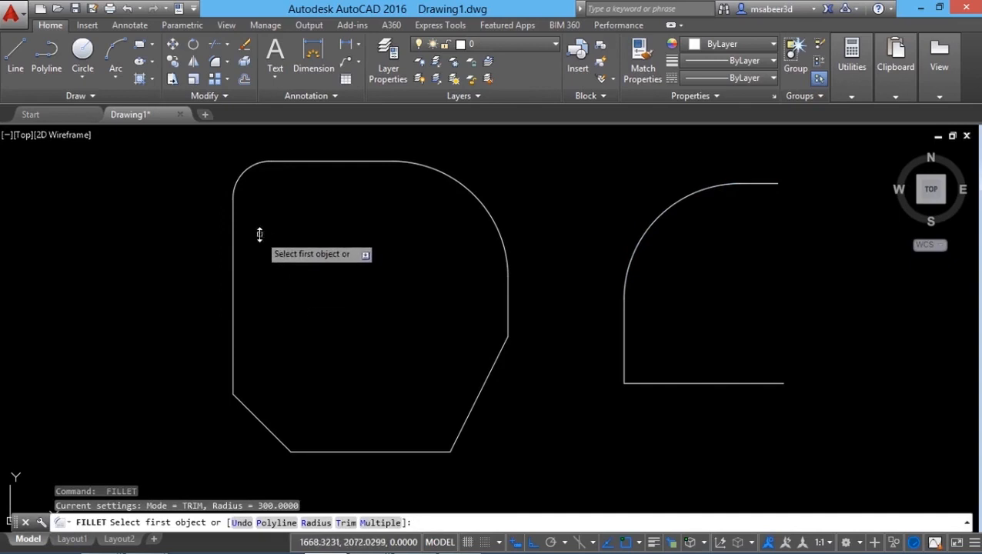
left_click(233, 218)
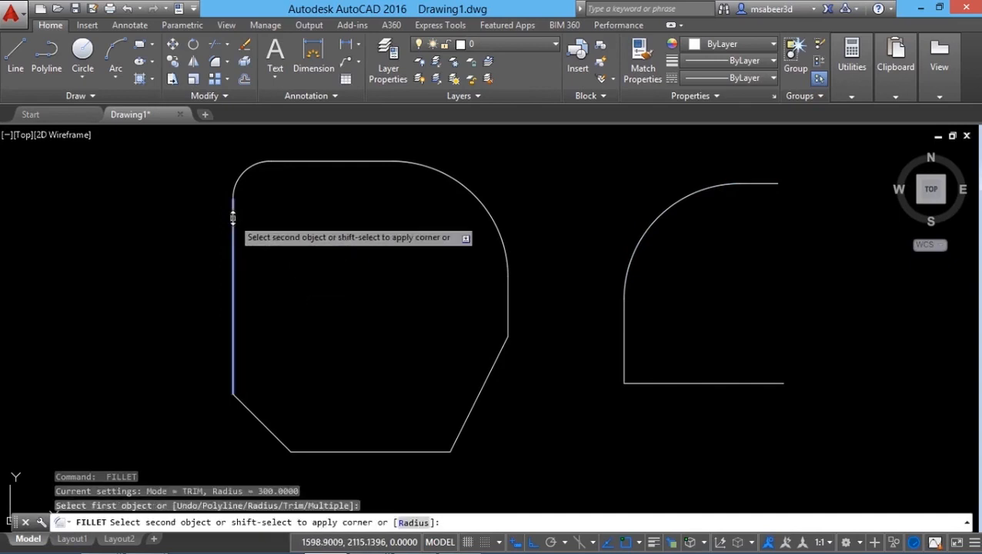
left_click(285, 161, "shift")
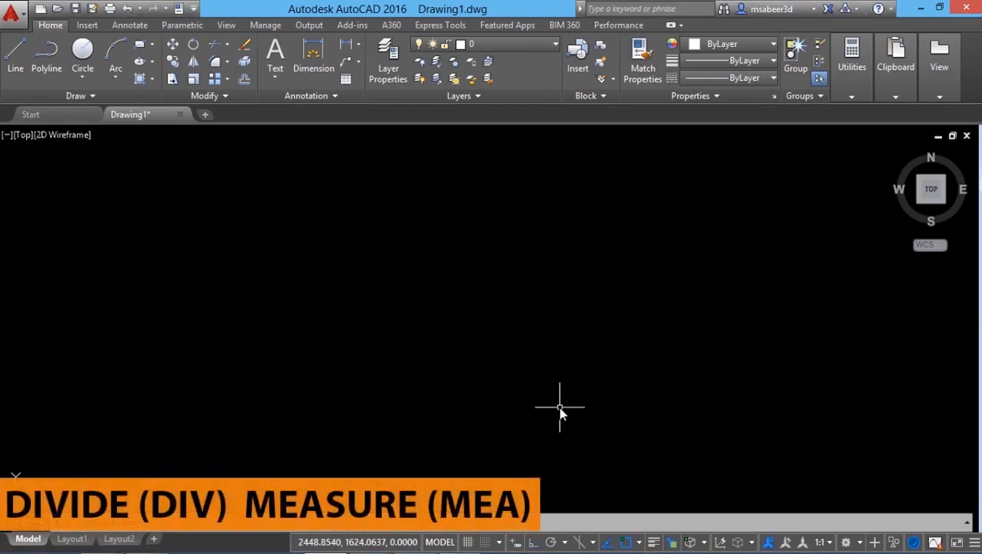
- Draw a diagonal line rising to the upper right in the empty drawing area
left_click(15, 54)
left_click(218, 408)
left_click(450, 199)
key("Return")
- Draw a large three-point arc, bulging to the left, beside the diagonal line
left_click(118, 79)
left_click(123, 115)
left_click(516, 460)
left_click(484, 381)
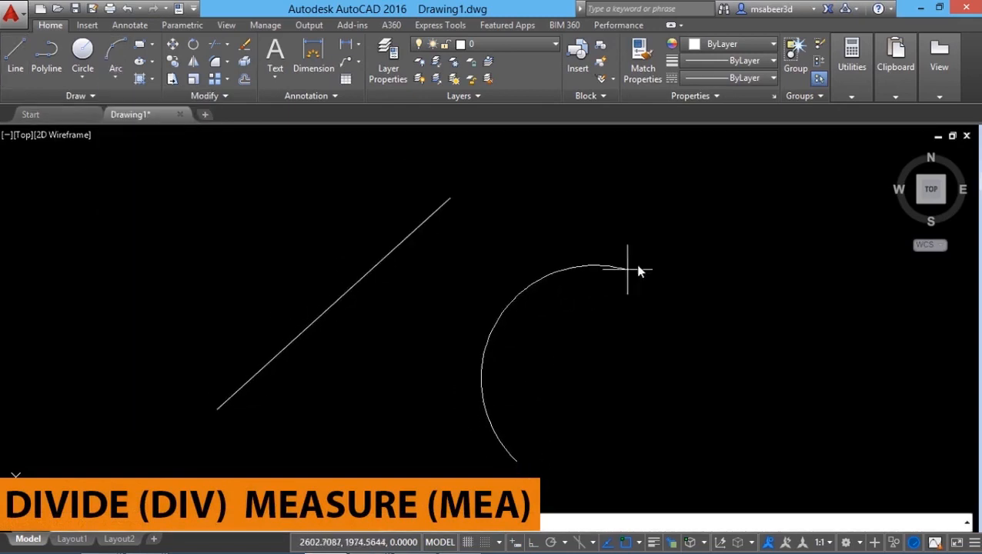
left_click(711, 222)
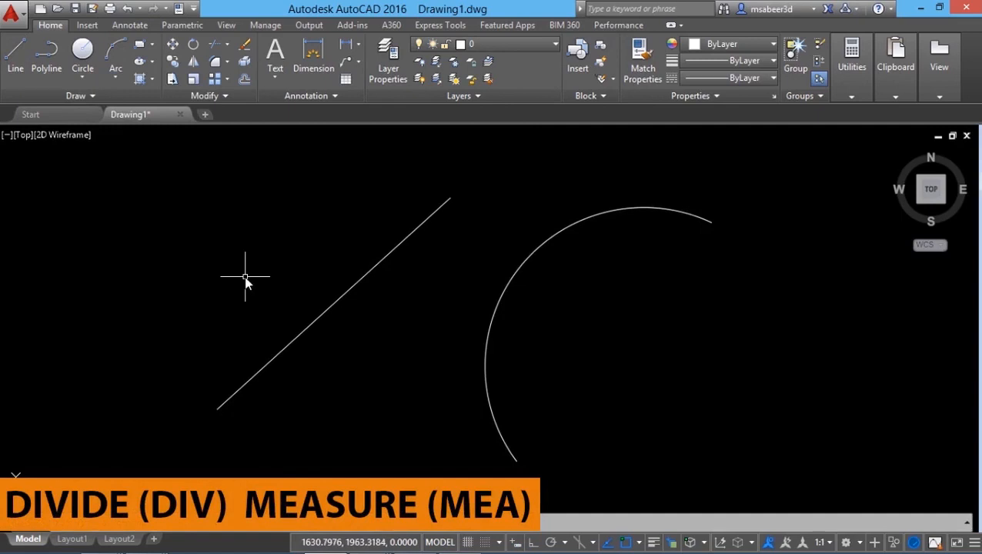
key("Escape")
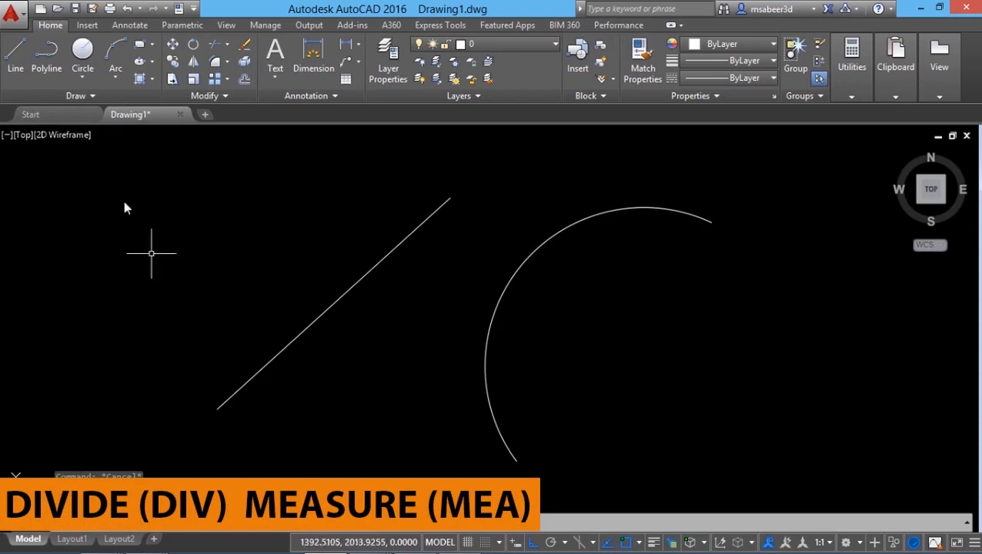
- Divide the diagonal line into 7 equal segments with the Divide command
left_click(93, 96)
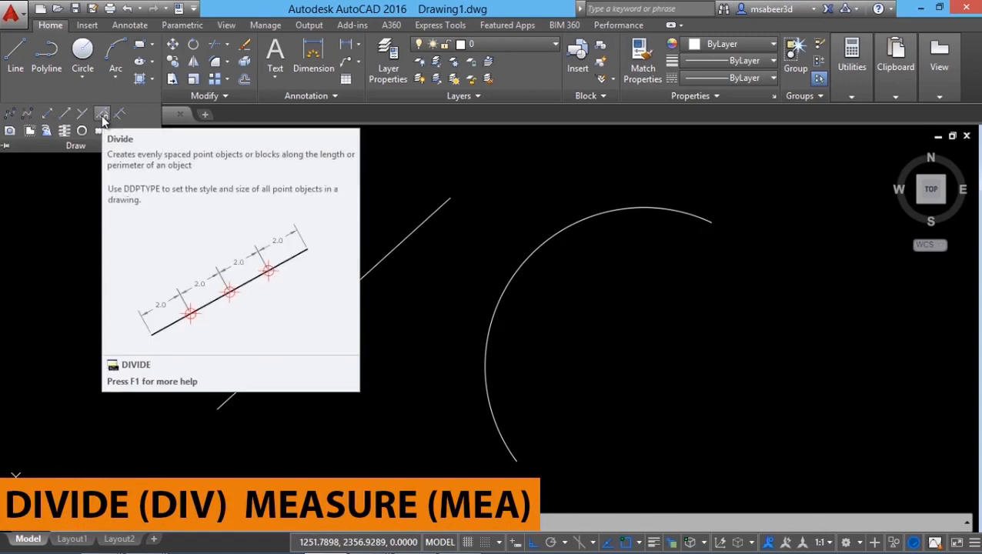
left_click(102, 115)
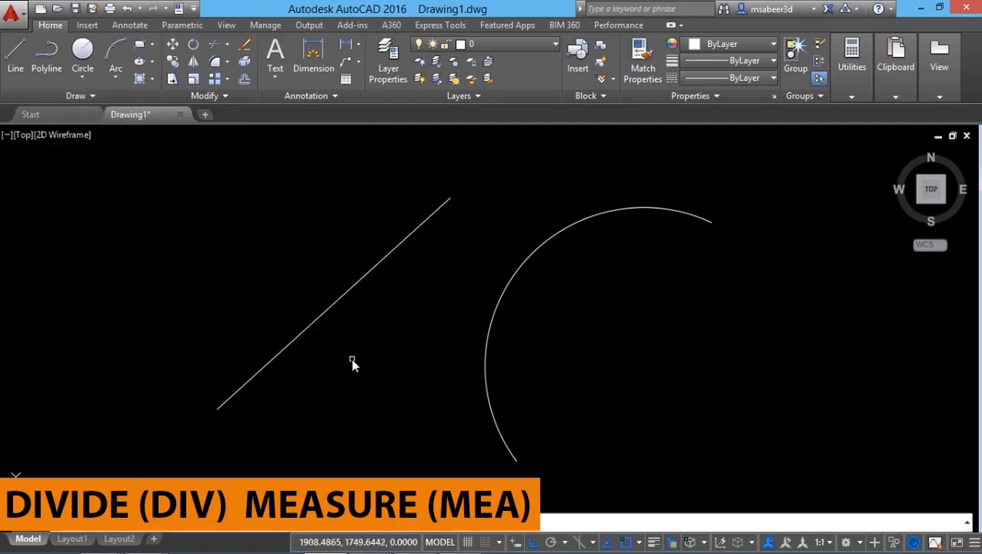
left_click(270, 367)
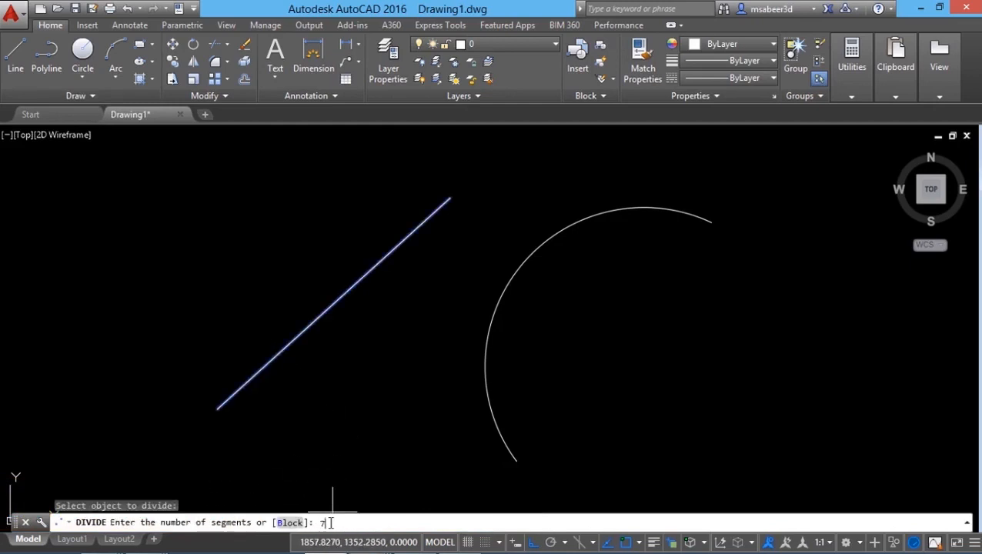
type("7")
key("Return")
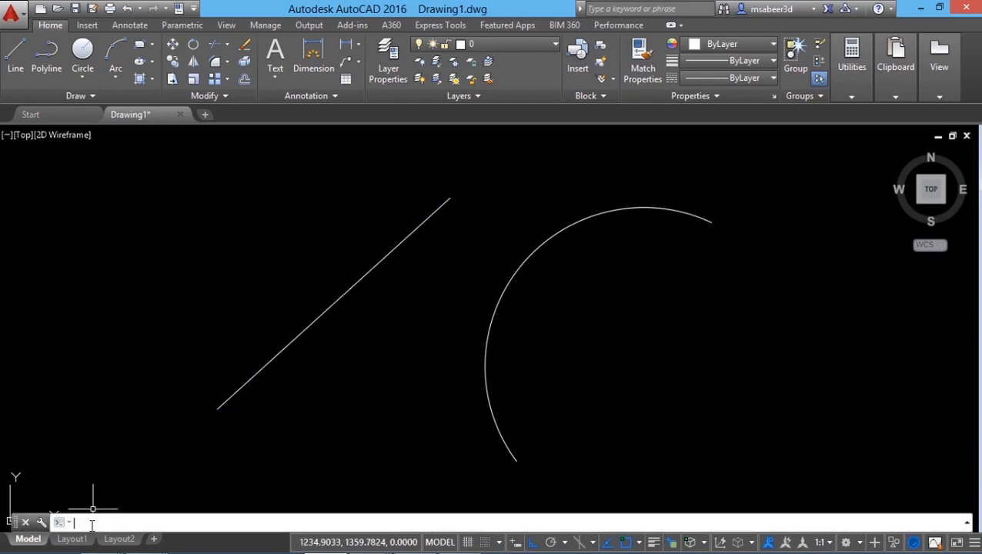
- Set the point style to the X marker through DDPTYPE so the division points show on the line
type("DDPTYPE")
key("Return")
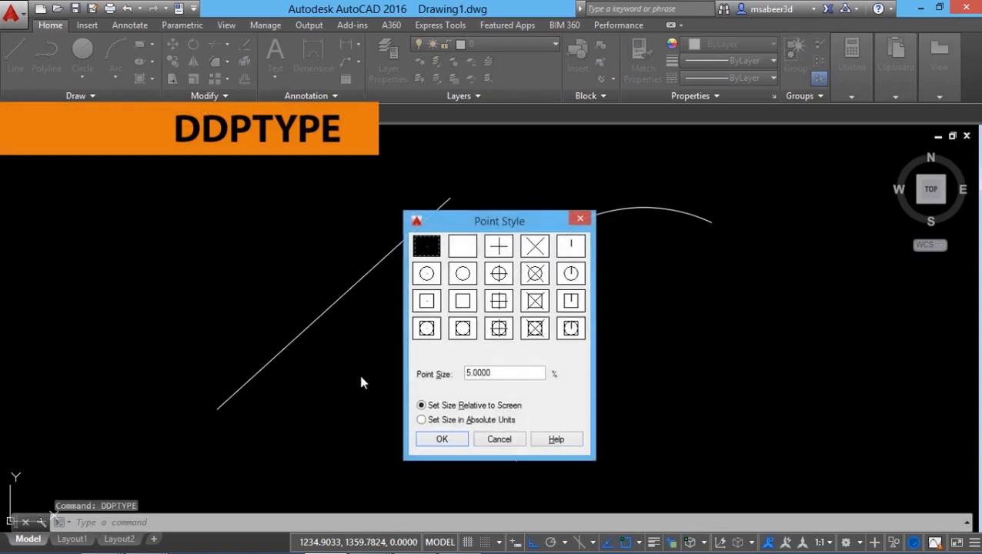
left_click(533, 246)
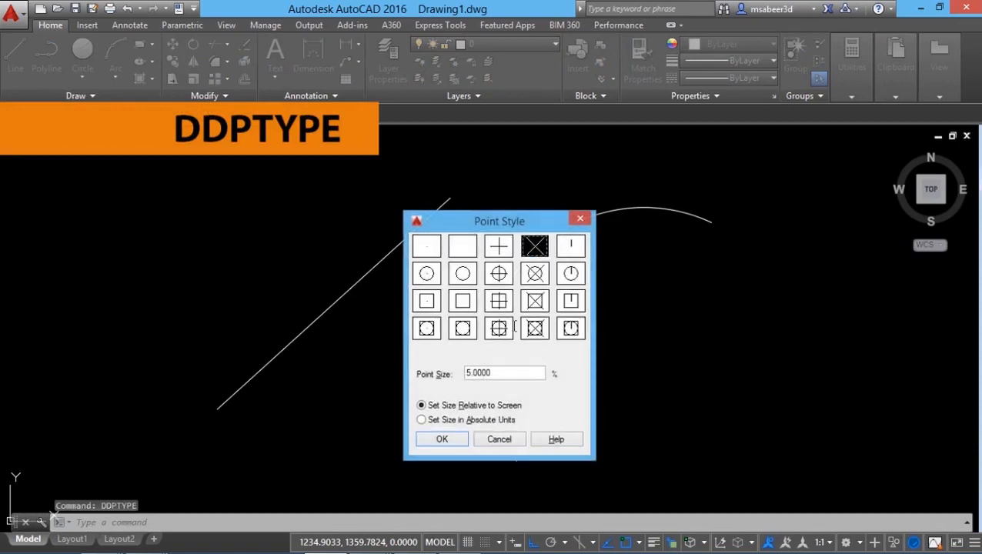
left_click(464, 437)
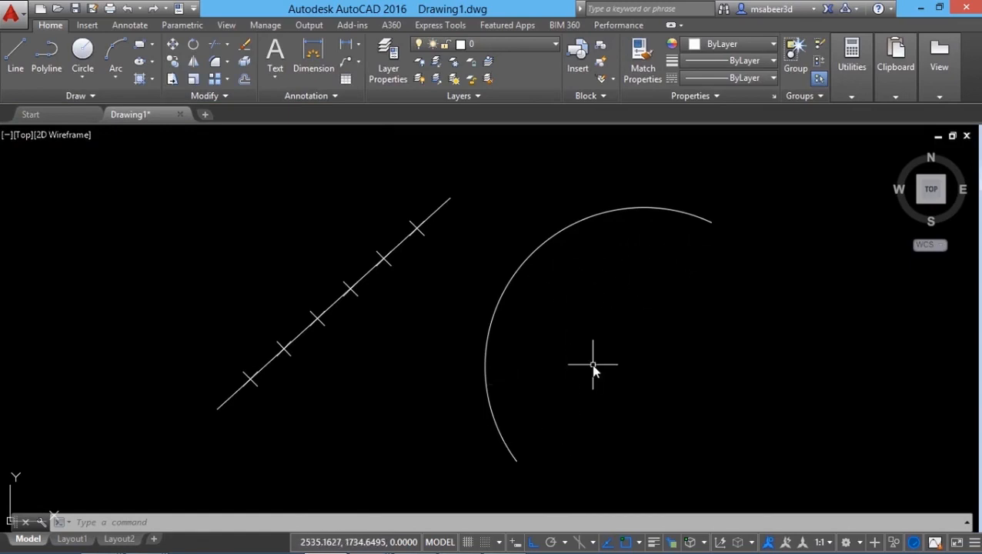
- Place points every 100 units along the arc with the Measure command, starting from its lower end
left_click(90, 96)
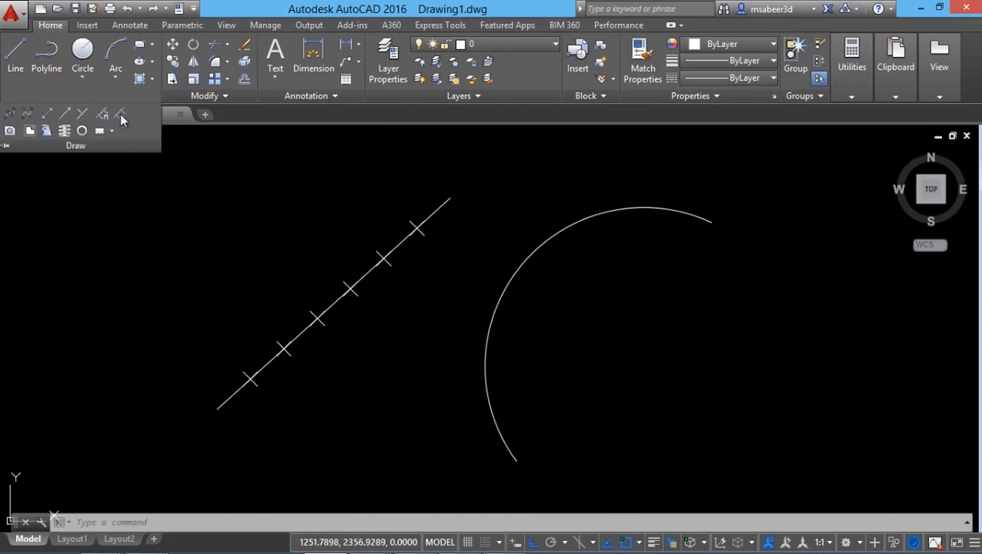
left_click(119, 114)
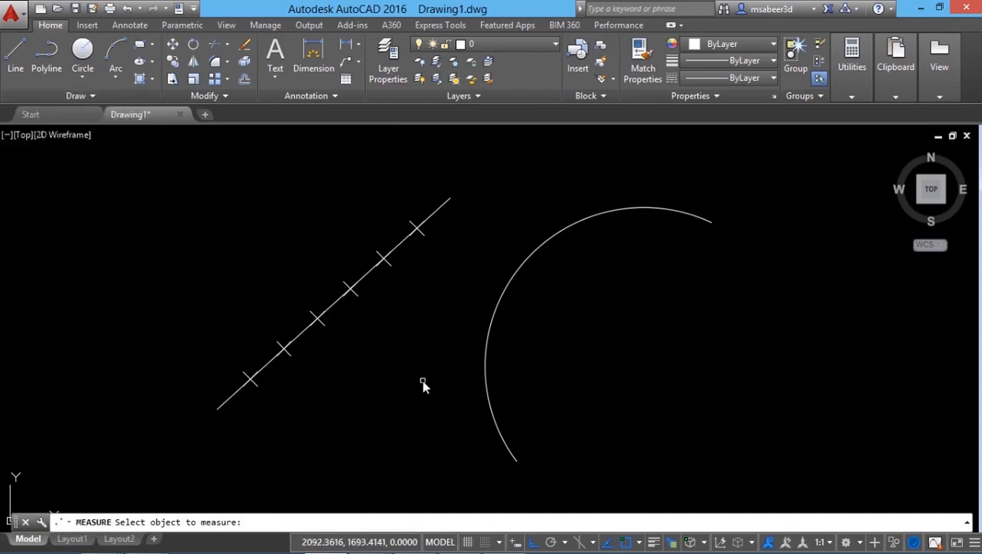
left_click(486, 382)
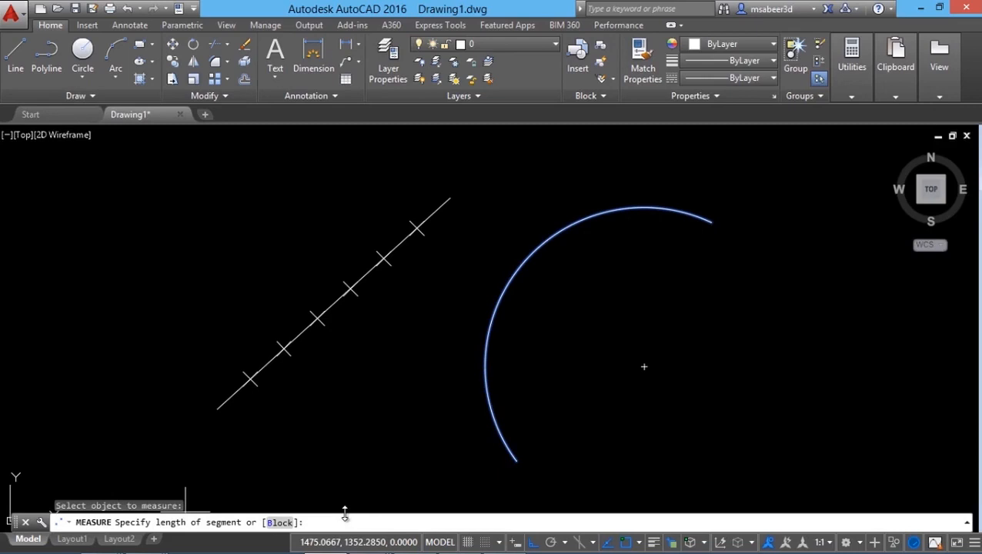
type("100")
key("Return")
key("Escape")
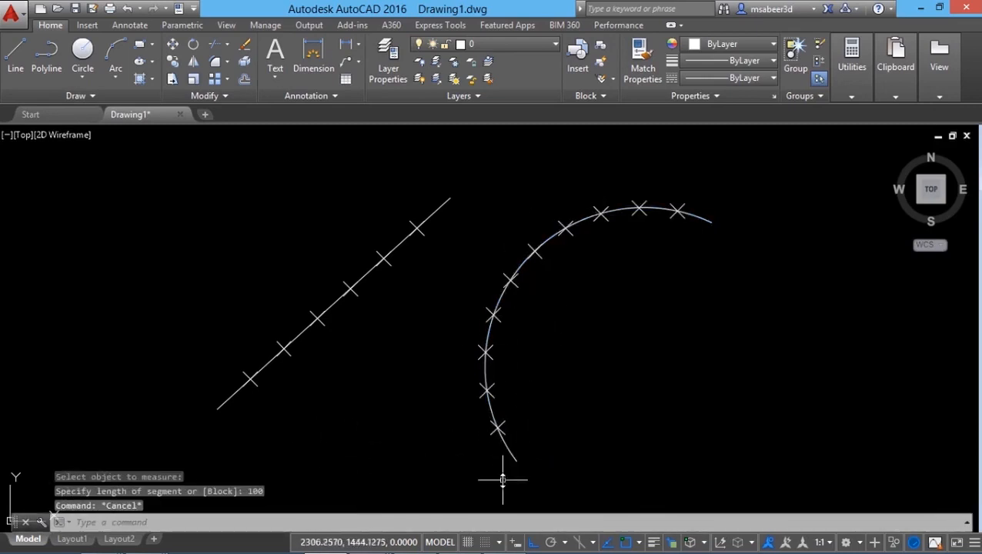
scroll(502, 462, "up", 2)
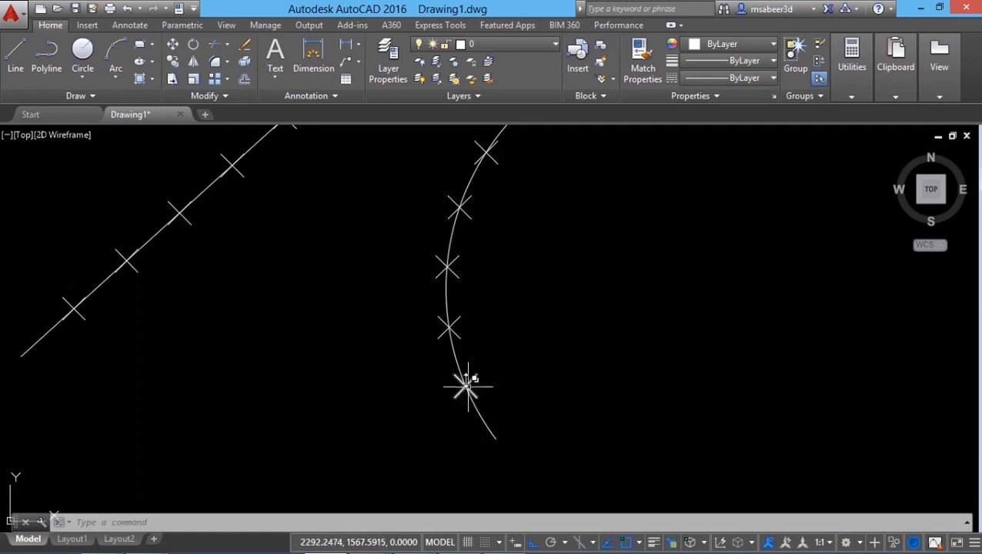
scroll(444, 446, "down", 2)
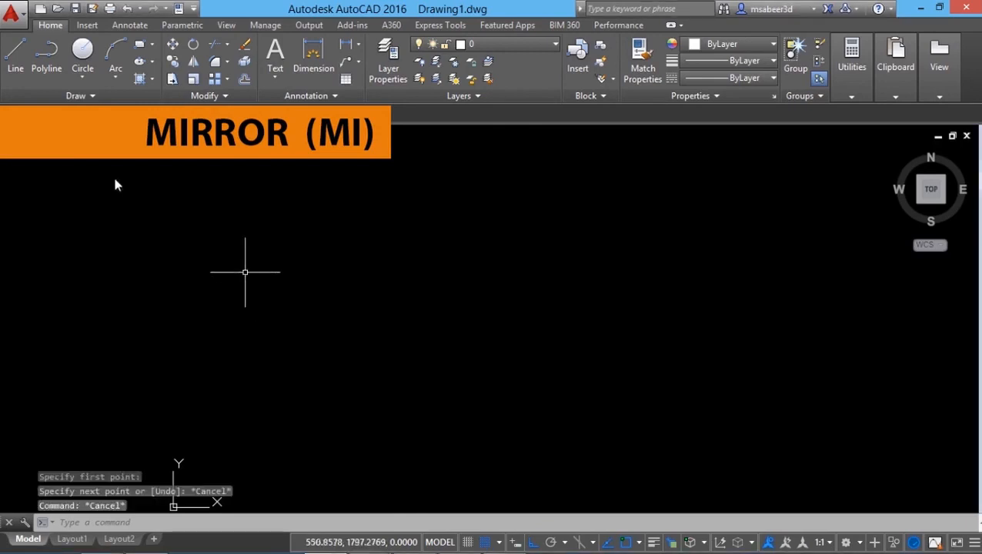
- Draw an open stepped profile of six connected horizontal and vertical lines, with the long vertical side about 910 units
left_click(14, 56)
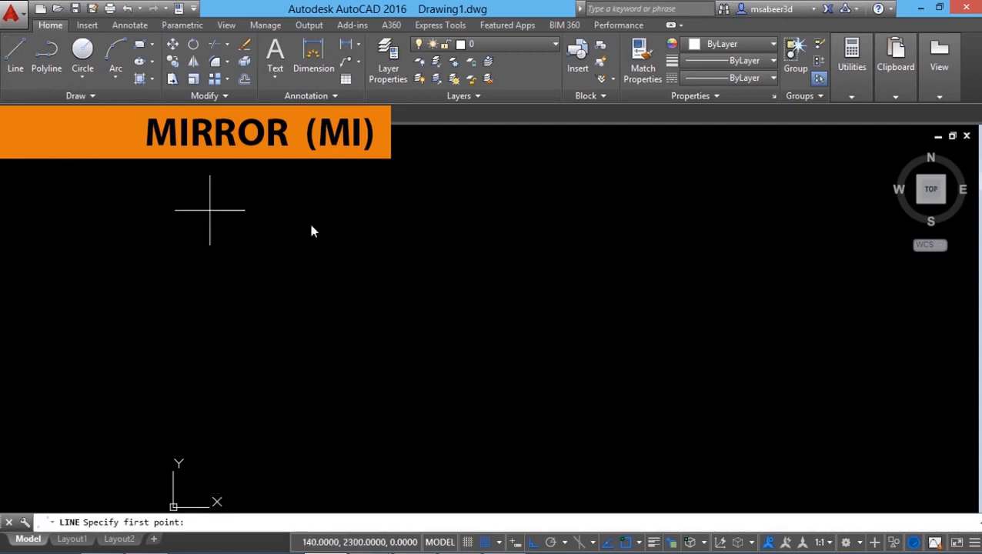
left_click(437, 254)
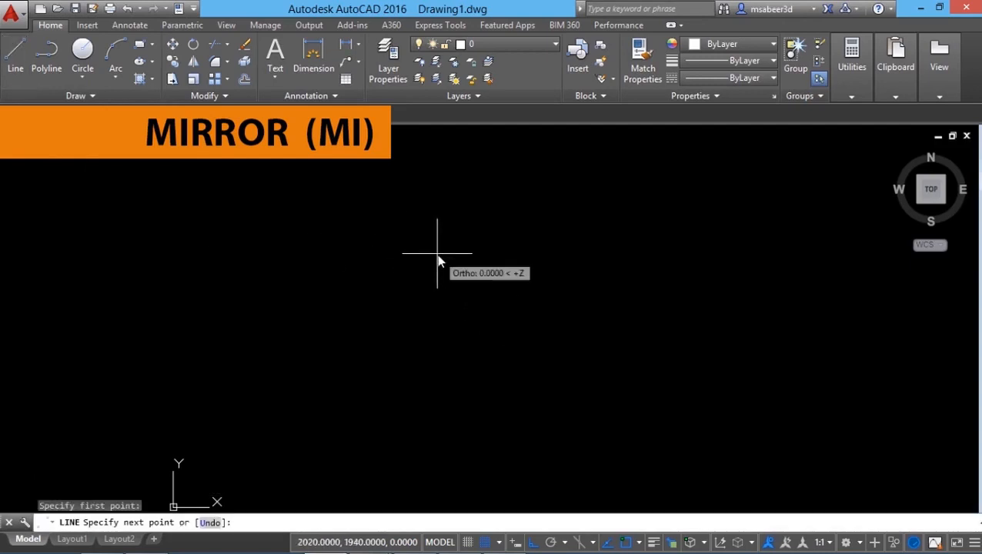
left_click(485, 253)
left_click(491, 180)
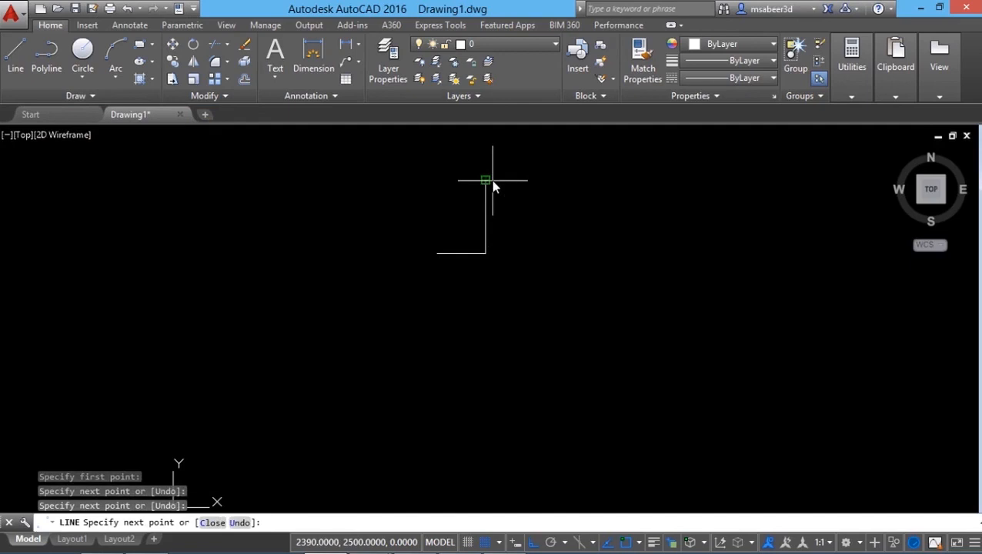
left_click(588, 181)
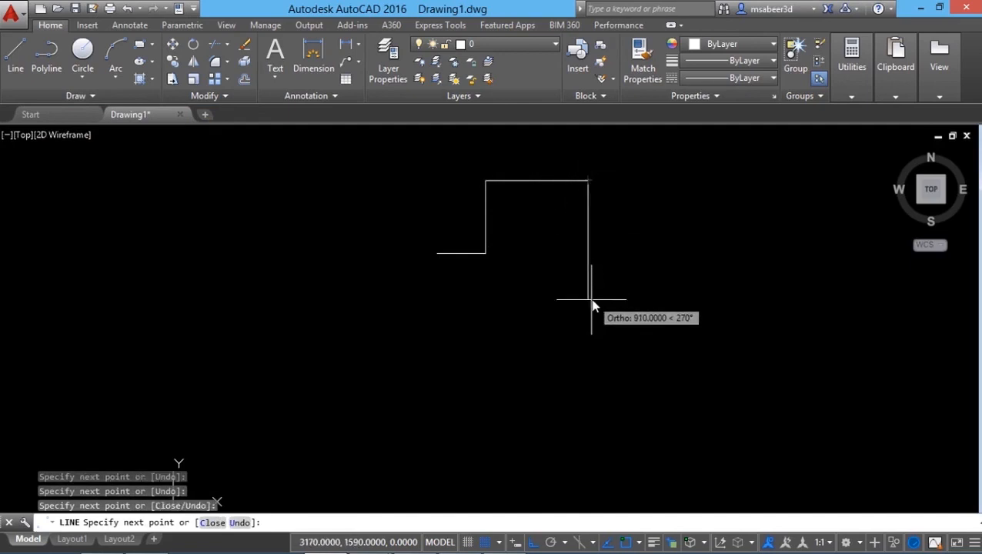
left_click(589, 299)
left_click(527, 299)
left_click(528, 331)
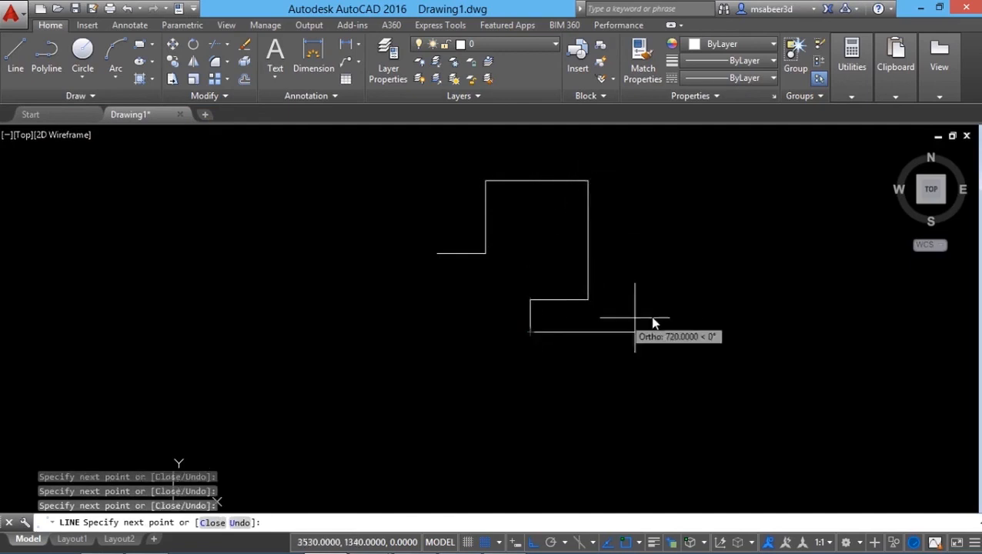
key("Escape")
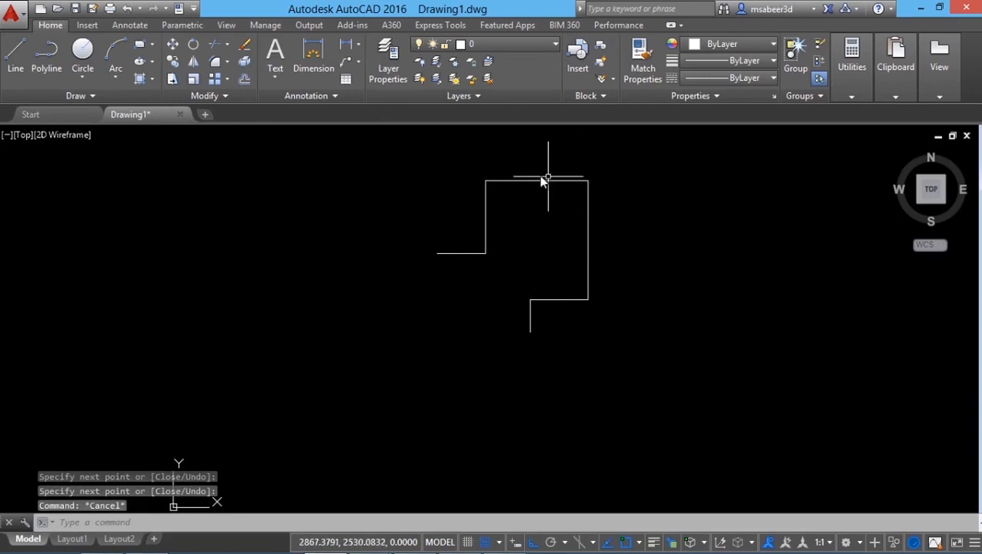
- Fillet the profile's upper-right corner, setting the radius by picking two points in the empty drawing area
left_click(228, 64)
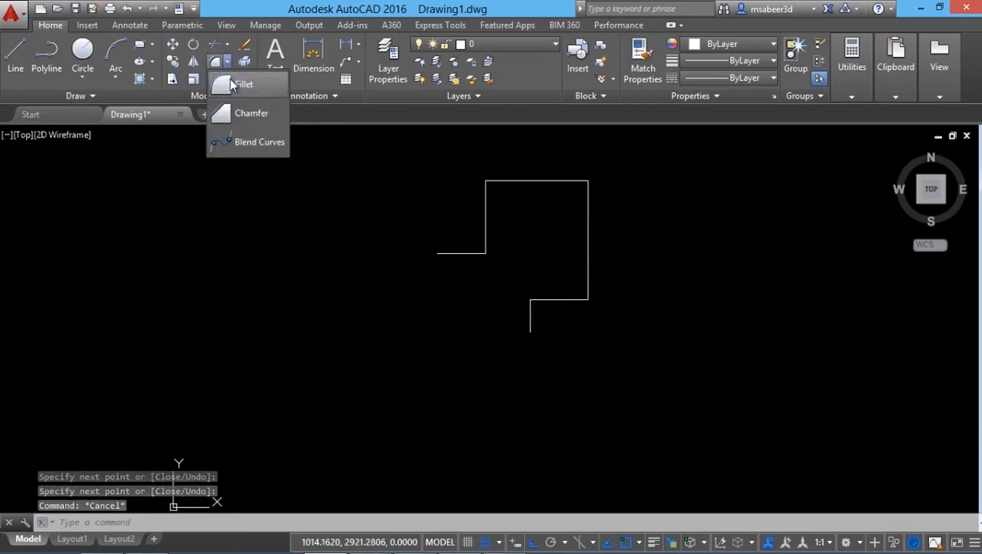
left_click(222, 83)
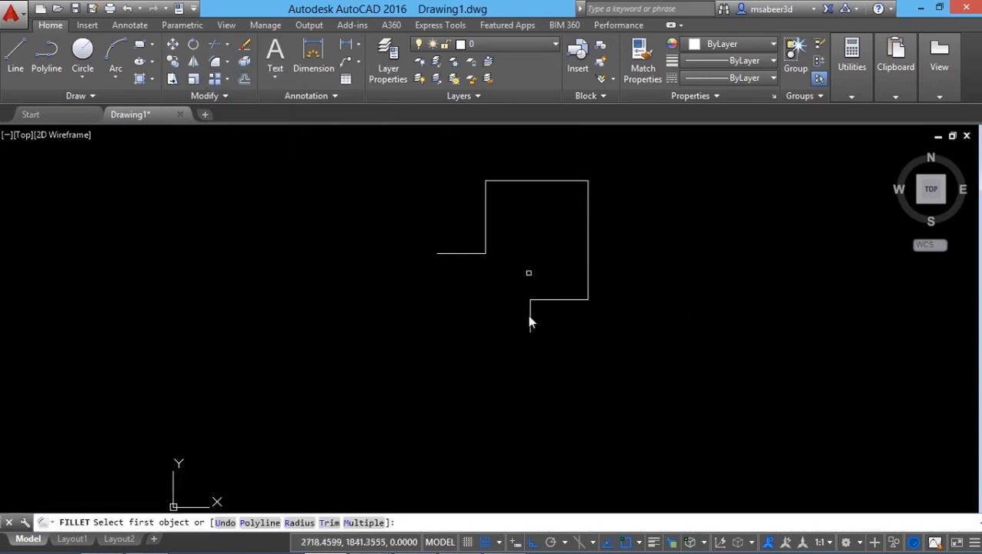
left_click(292, 522)
left_click(706, 189)
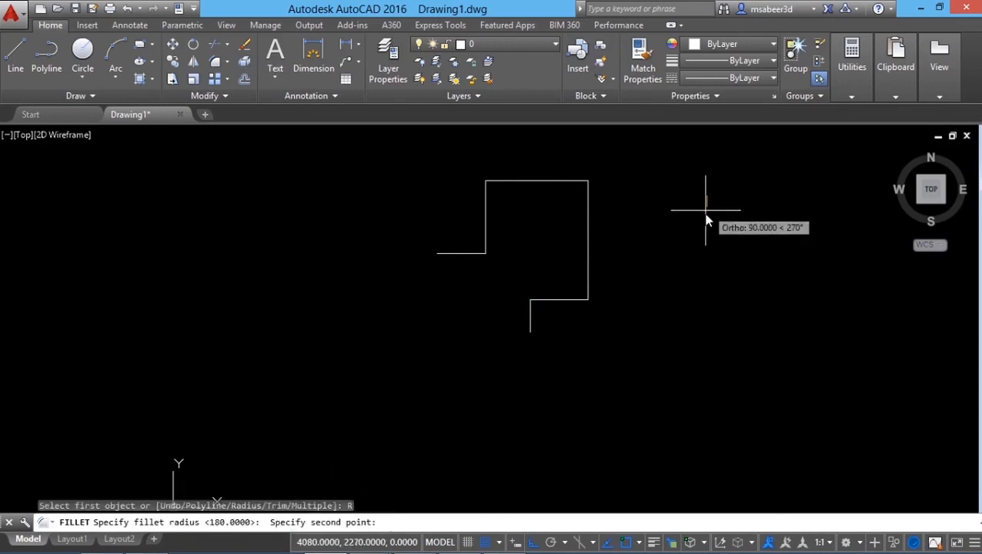
left_click(705, 225)
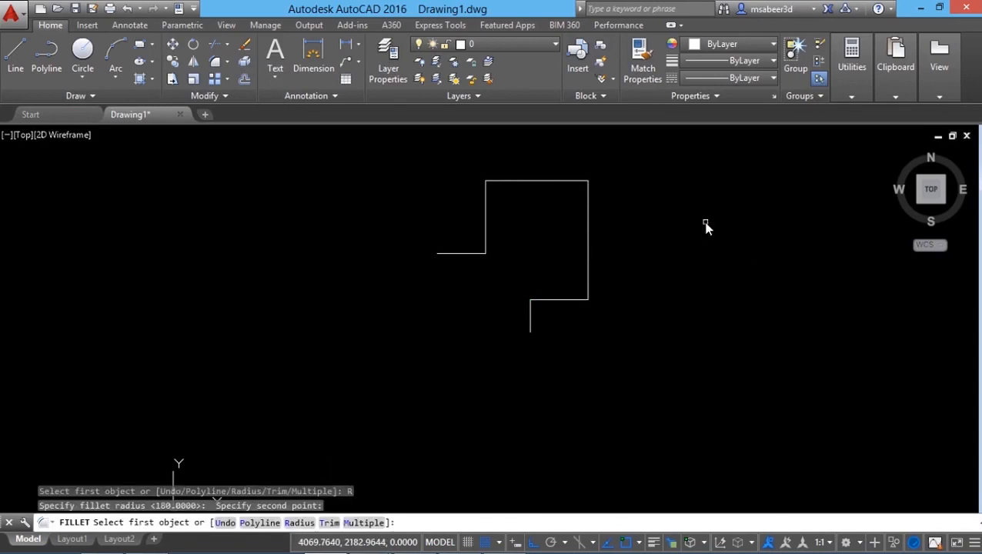
left_click(588, 220)
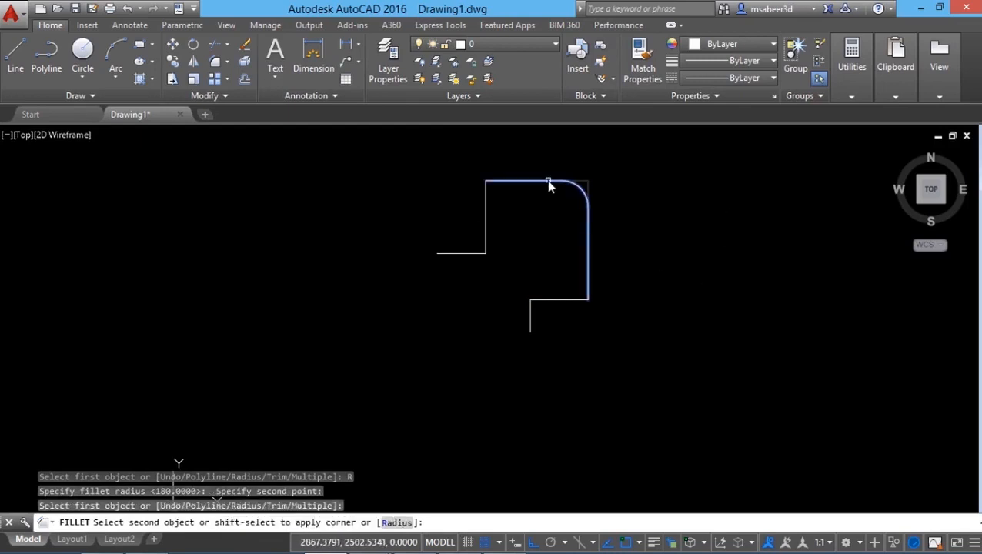
left_click(548, 182)
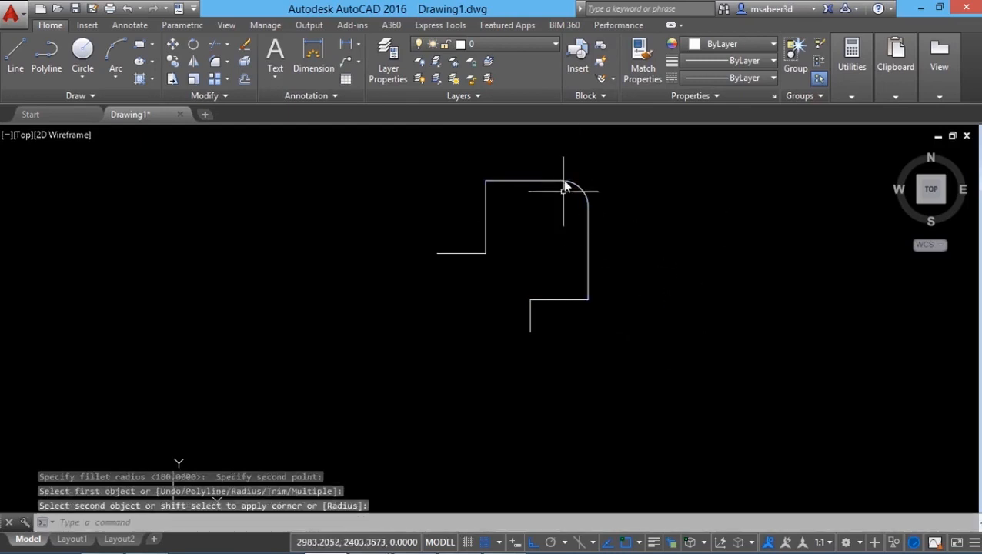
- Draw a circle inside the rounded corner, centred on the fillet arc's centre and smaller than the arc
left_click(81, 77)
left_click(107, 98)
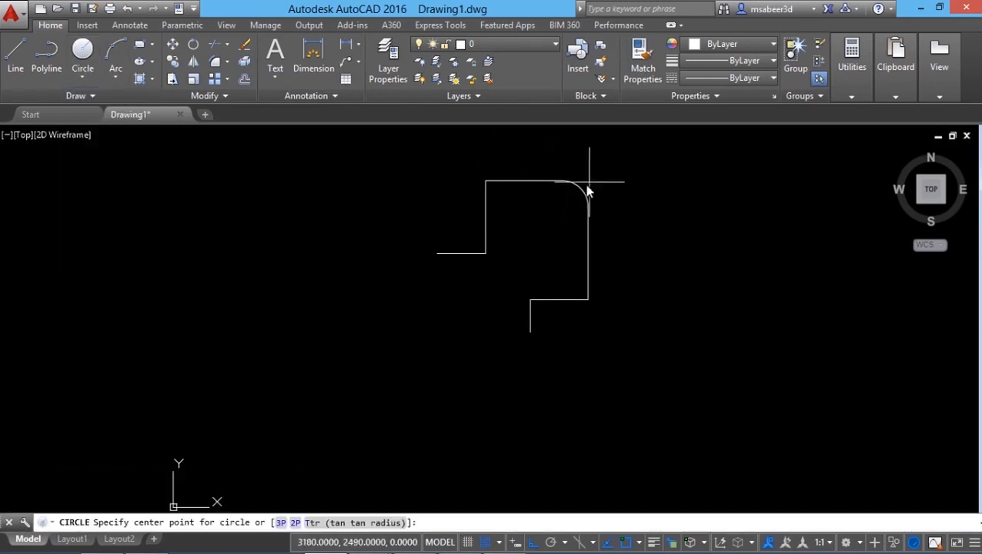
left_click(564, 208)
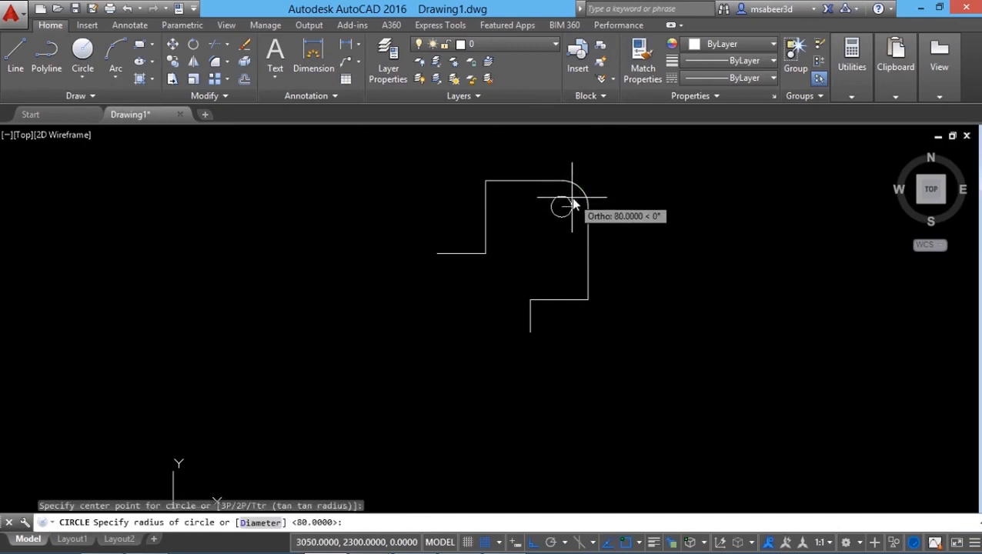
scroll(575, 198, "up", 3)
left_click(581, 198)
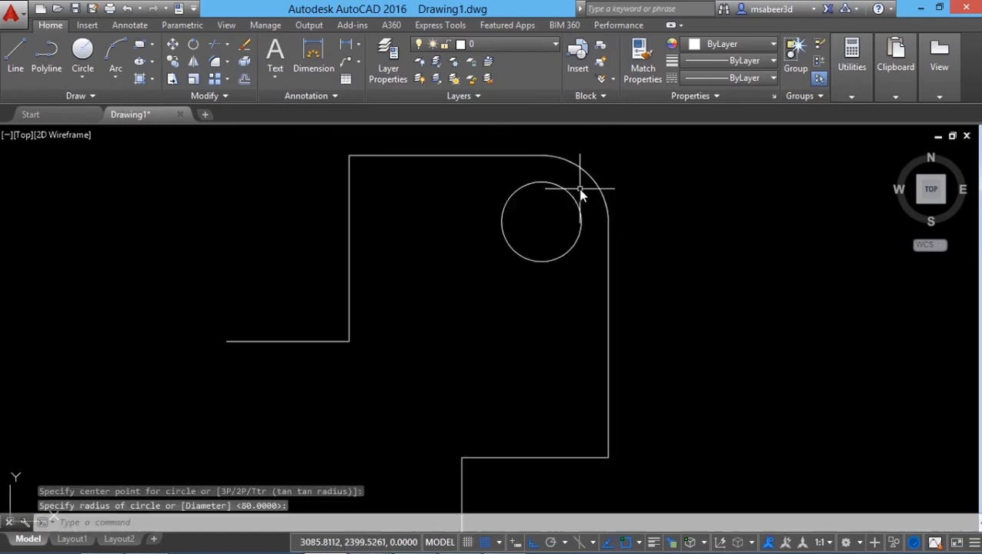
scroll(538, 185, "down", 3)
middle_click_drag(533, 193, 539, 196)
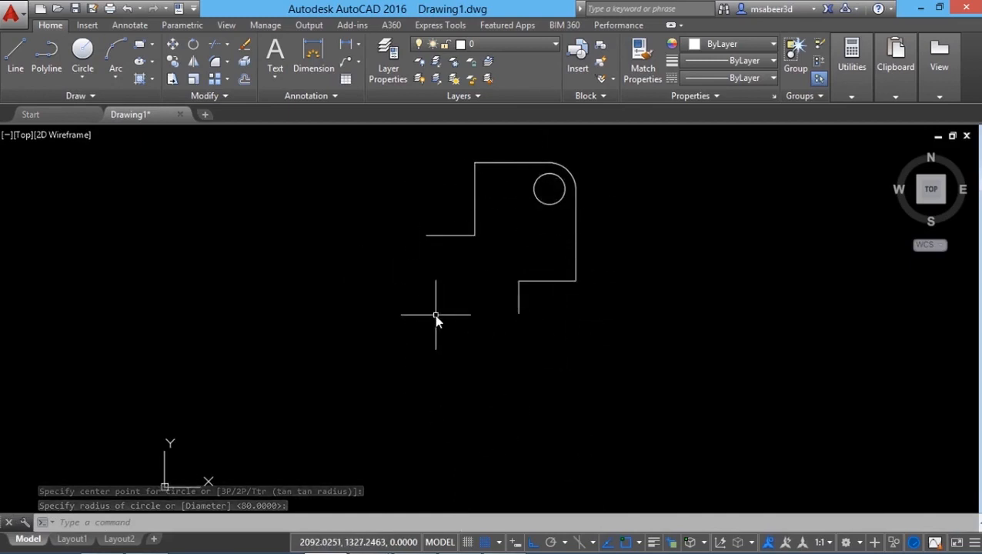
- Mirror the stepped profile and its circle about a vertical axis through the profile's open left end, keeping the source objects
left_click(194, 62)
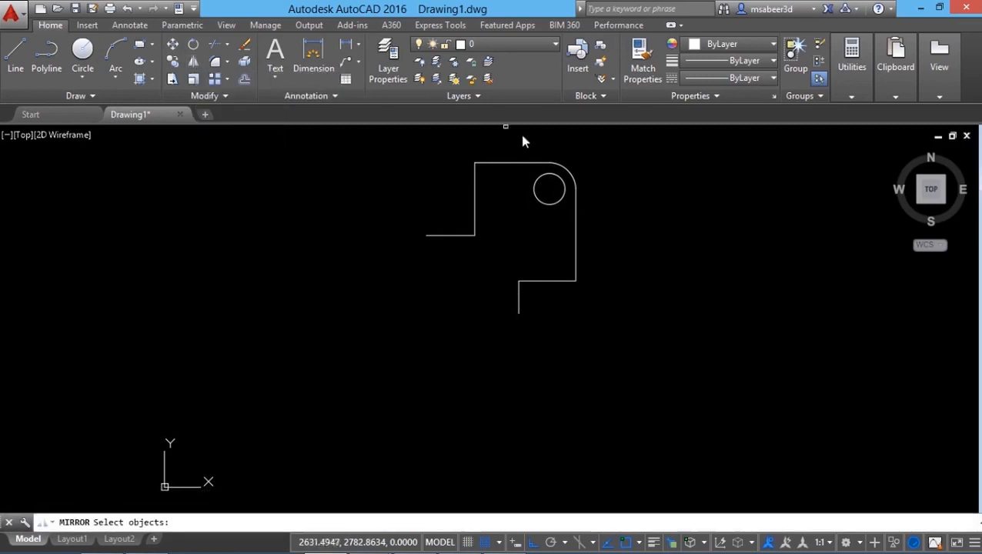
left_click(400, 147)
left_click(613, 336)
key("Return")
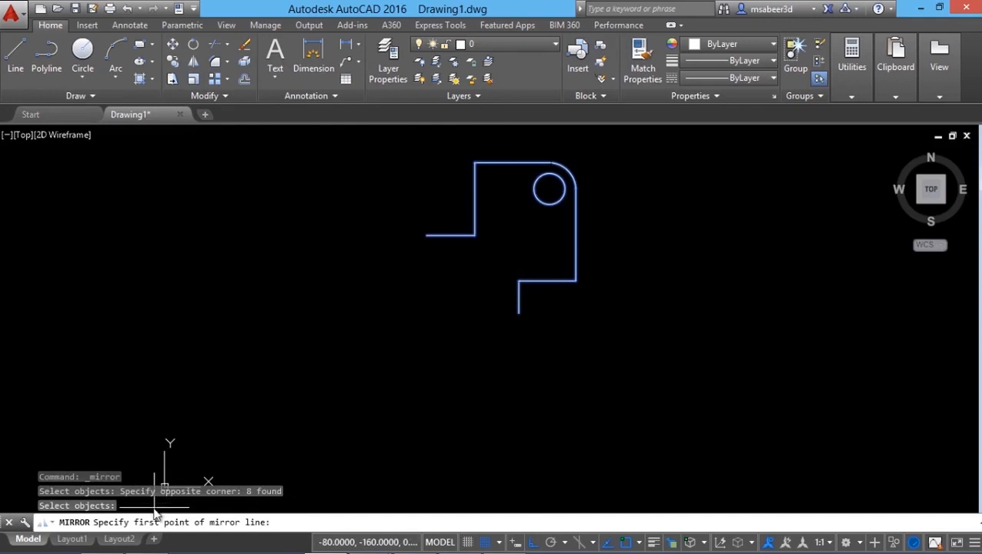
left_click(430, 243)
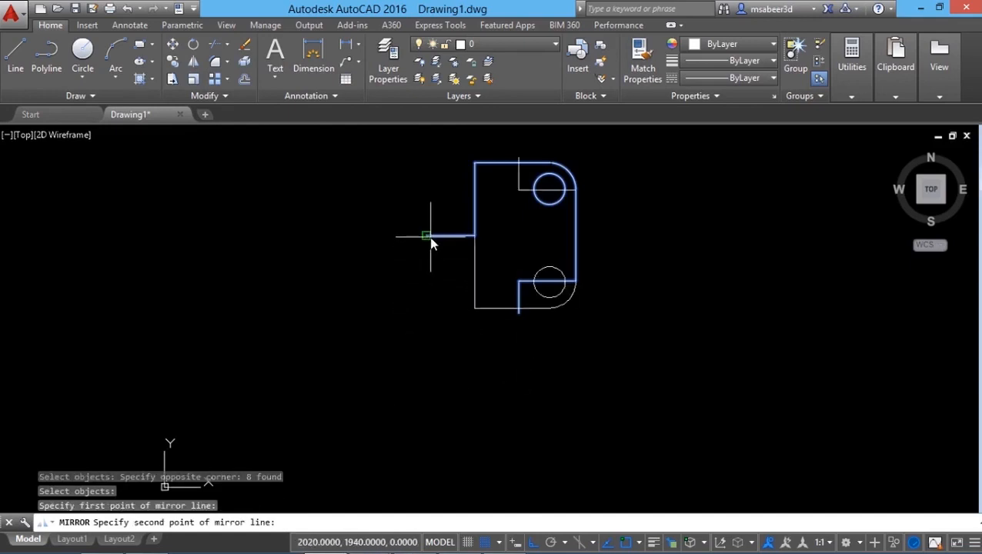
left_click(431, 437)
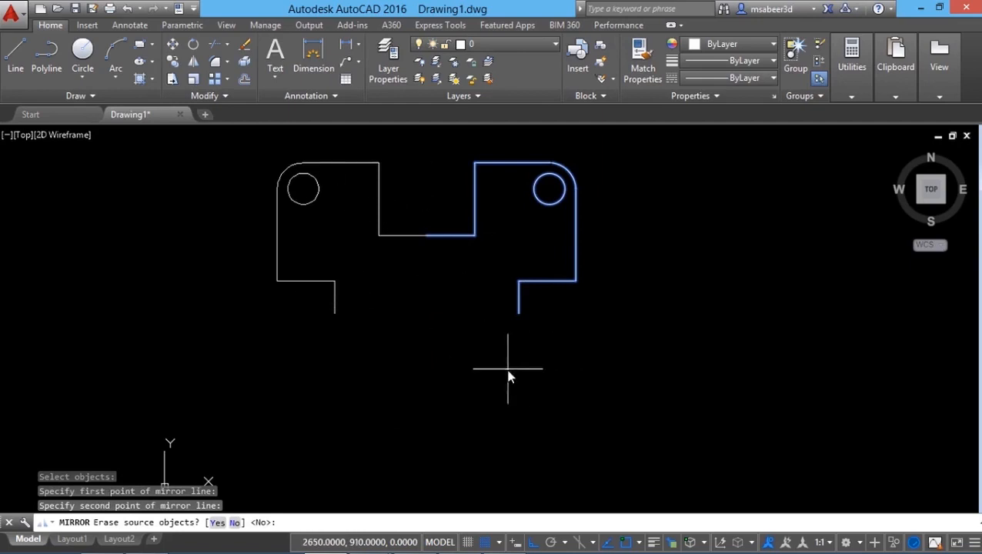
key("Return")
- Mirror both halves about the horizontal axis through their lower open ends, keeping the source objects, and undo both mirror operations
key("Return")
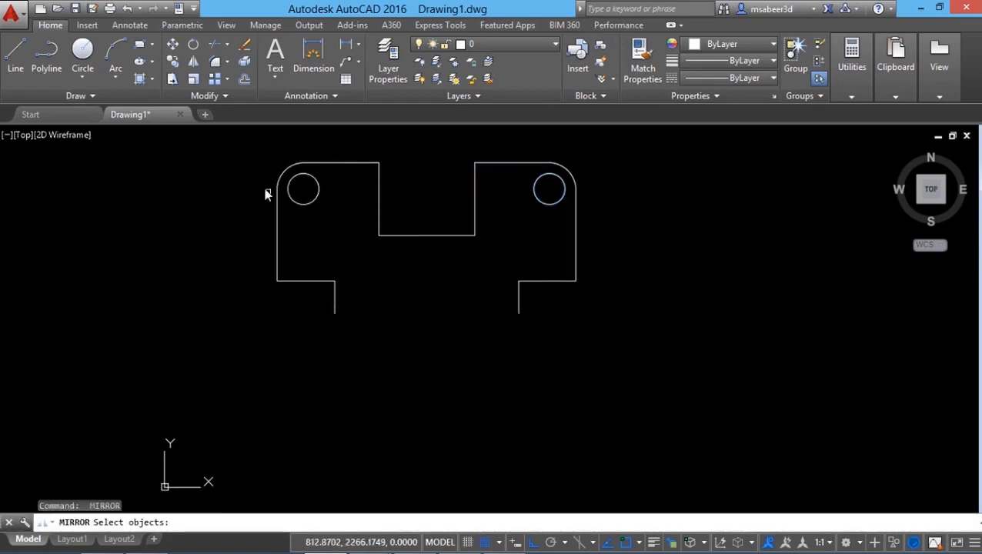
left_click(241, 144)
left_click(628, 344)
key("Return")
left_click(335, 314)
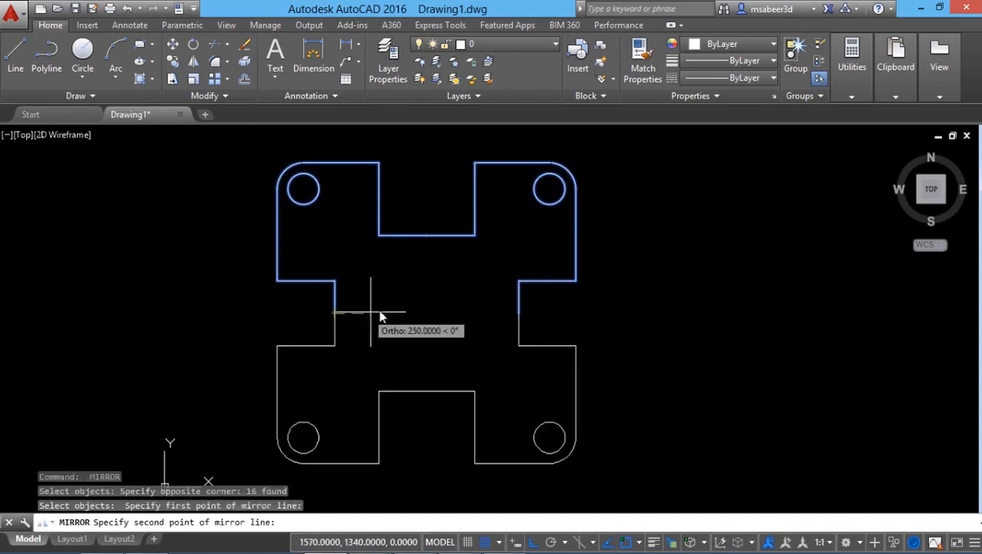
left_click(518, 319)
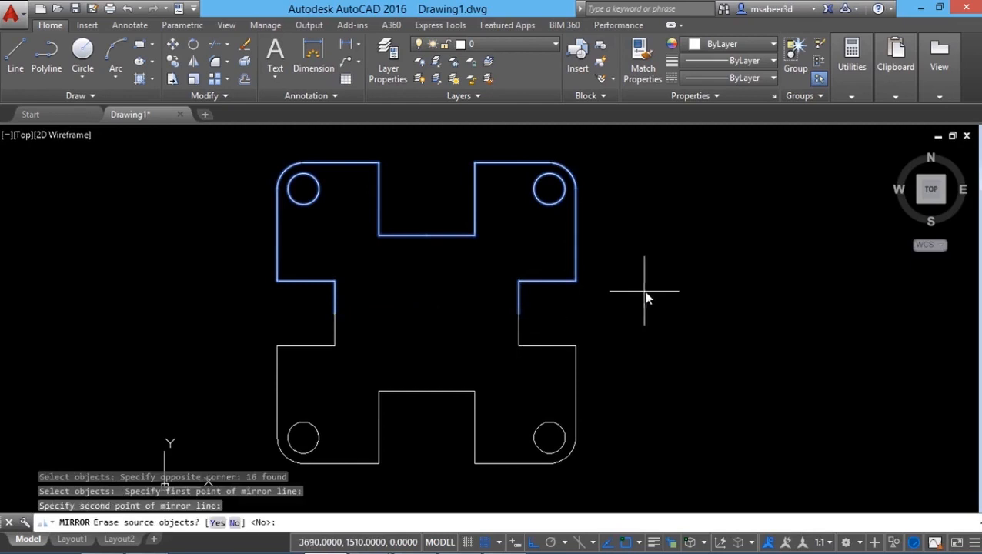
key("Return")
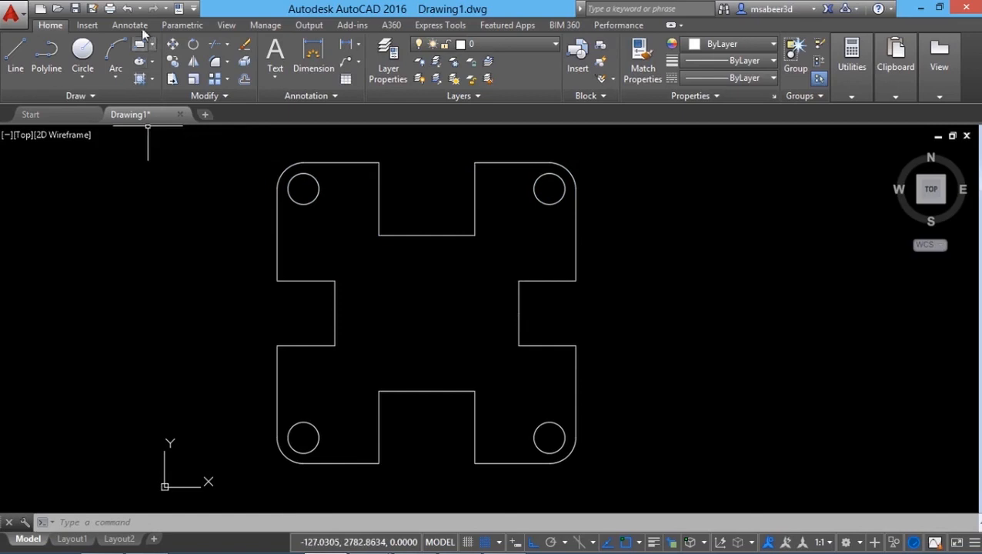
left_click(127, 7)
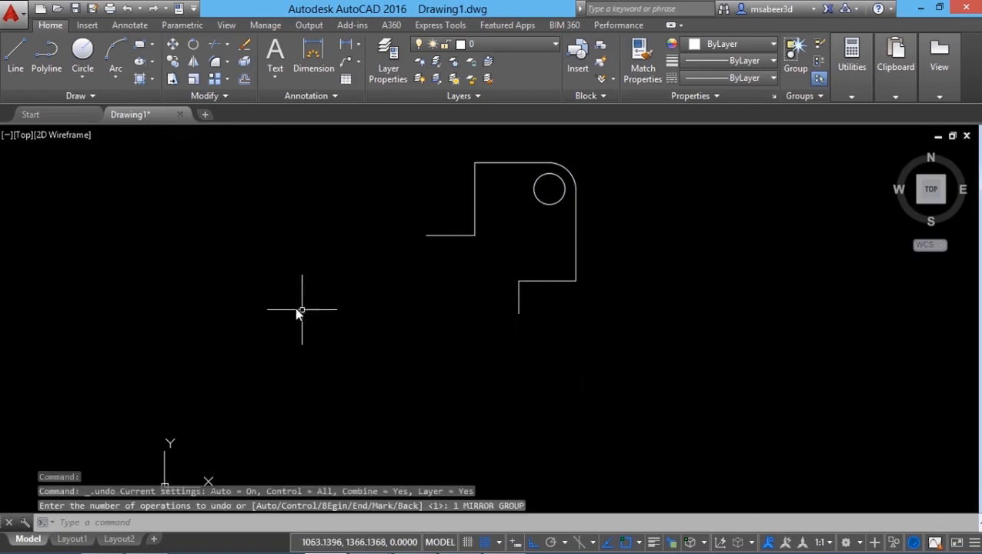
- Mirror the profile and circle about the sloping line joining the profile's two open ends, and undo that mirror
left_click(193, 62)
left_click(394, 142)
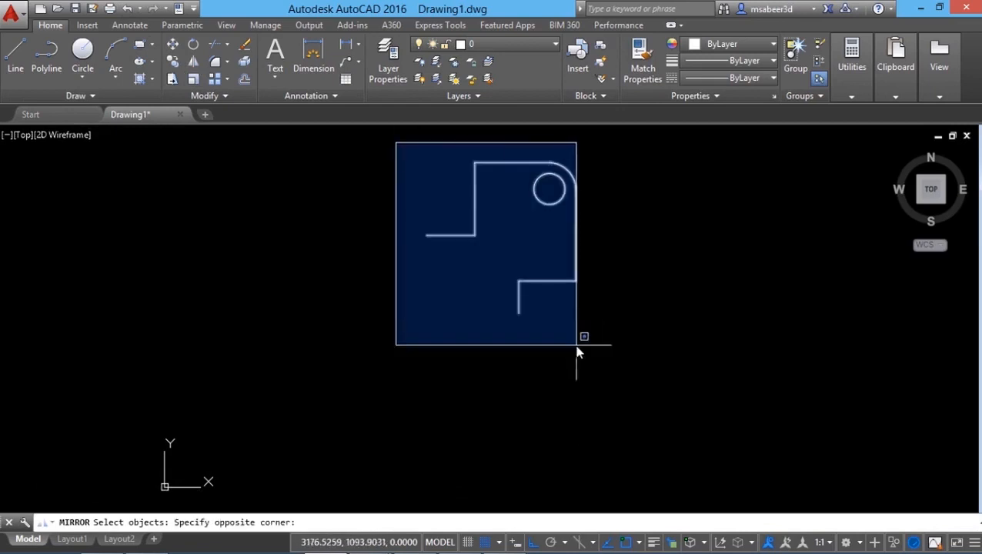
left_click(609, 347)
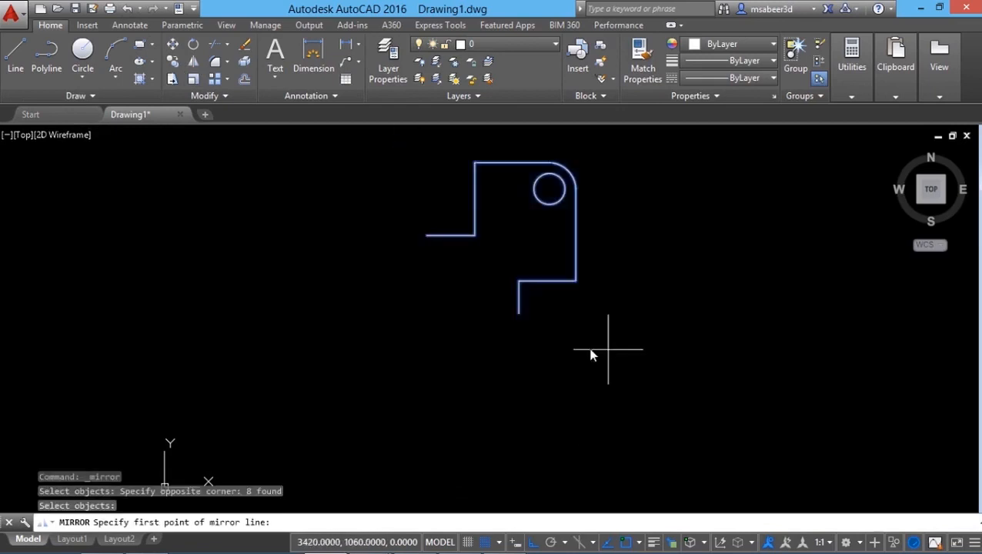
left_click(518, 314)
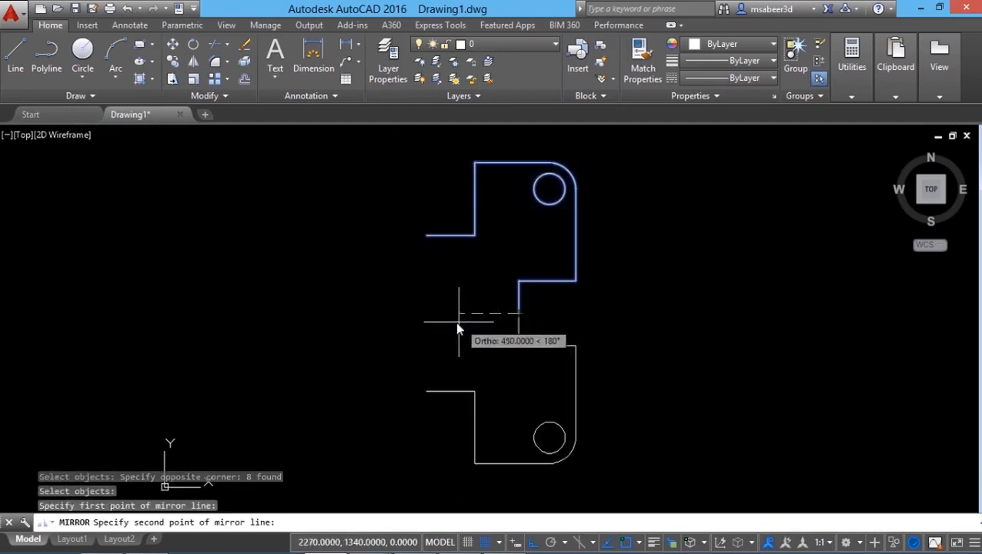
left_click(426, 236)
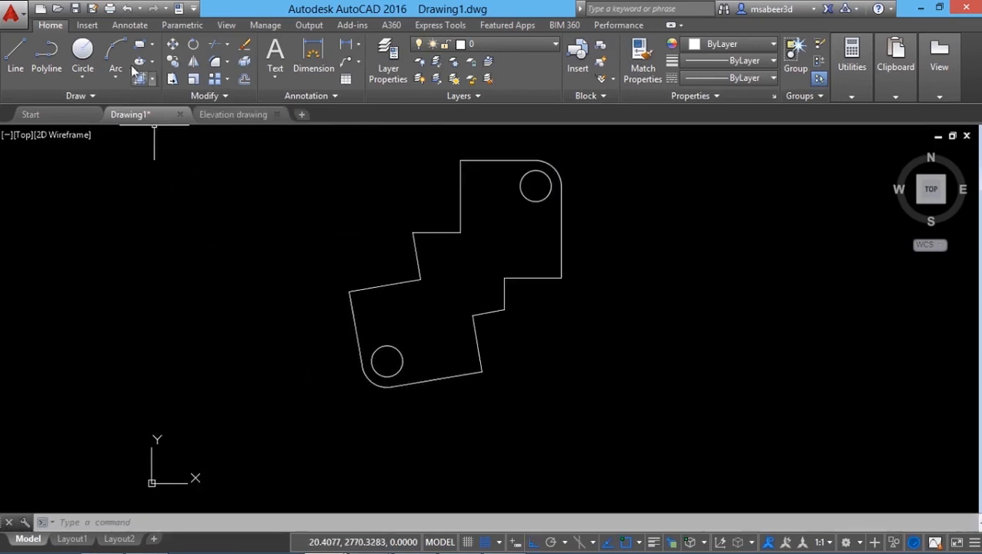
left_click(127, 9)
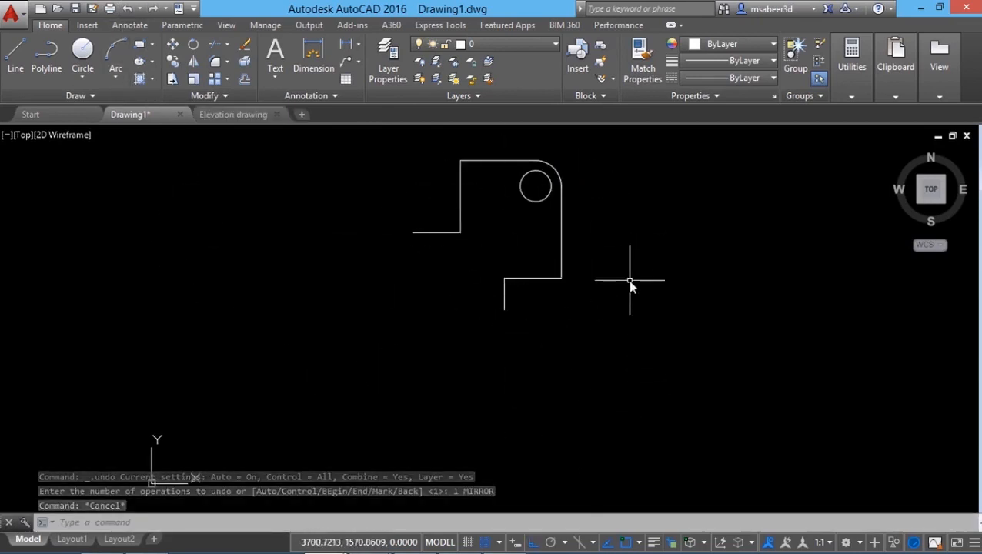
- Mirror the profile and circle about a vertical axis through the profile's open left end, erasing the source objects
left_click(194, 62)
left_click(403, 146)
left_click(628, 350)
key("Return")
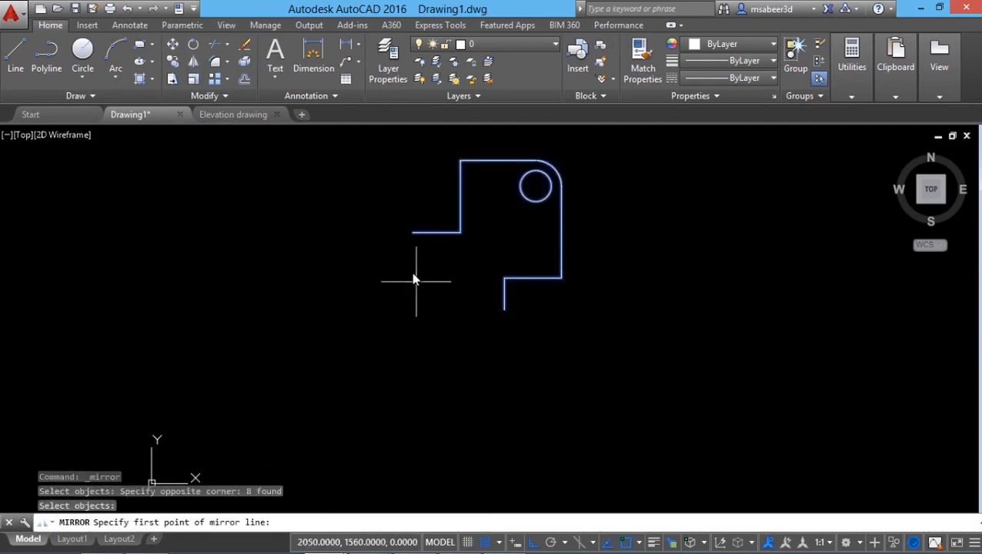
left_click(412, 232)
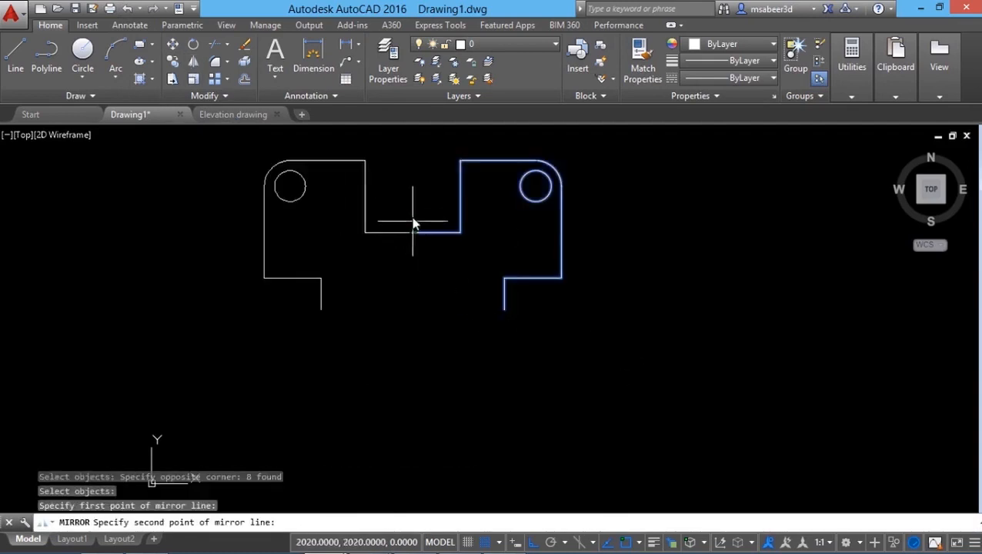
left_click(418, 150)
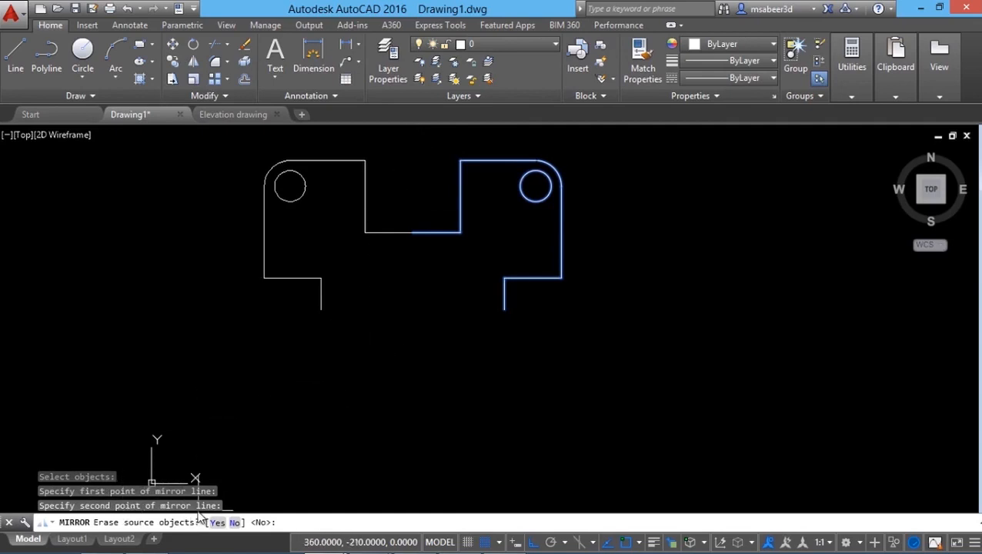
left_click(216, 522)
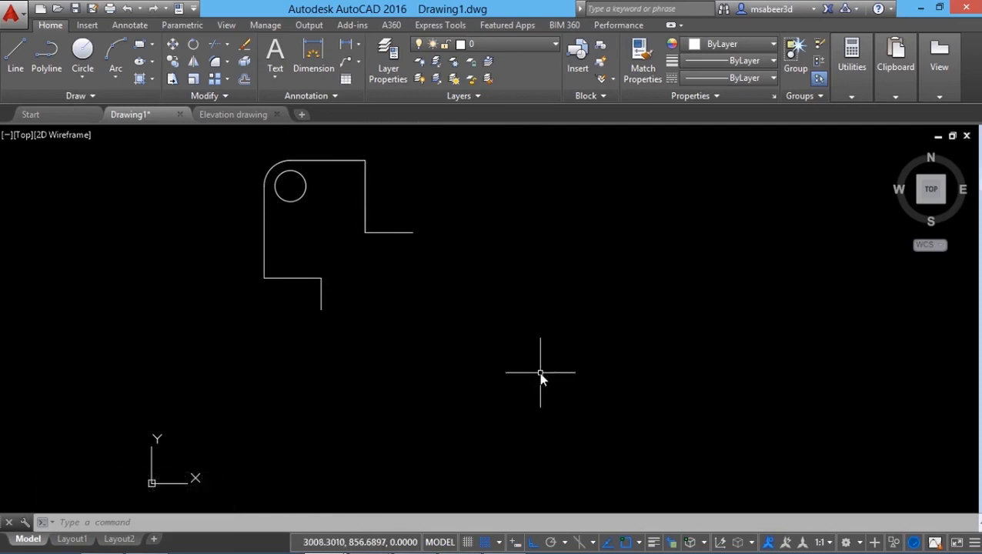
- Erase the whole mirrored profile together with its circle
left_click(437, 129)
left_click(200, 352)
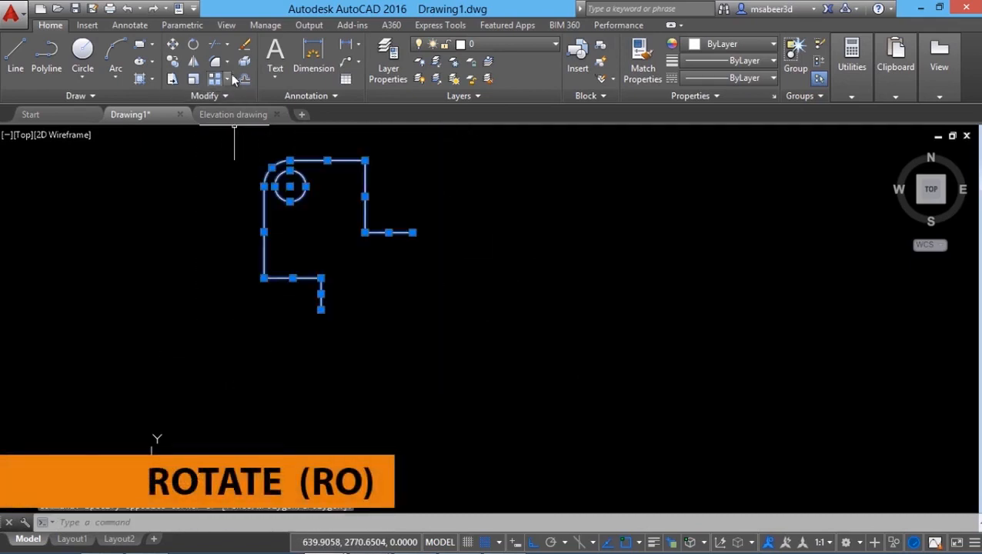
left_click(243, 48)
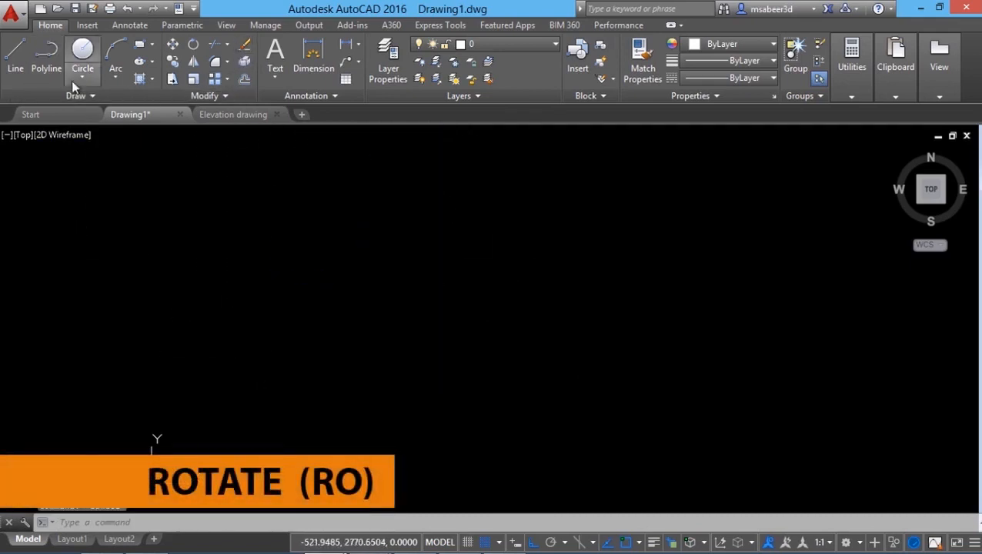
- Draw a wide, low rectangle in the lower-right part of the empty drawing area
left_click(153, 47)
left_click(166, 68)
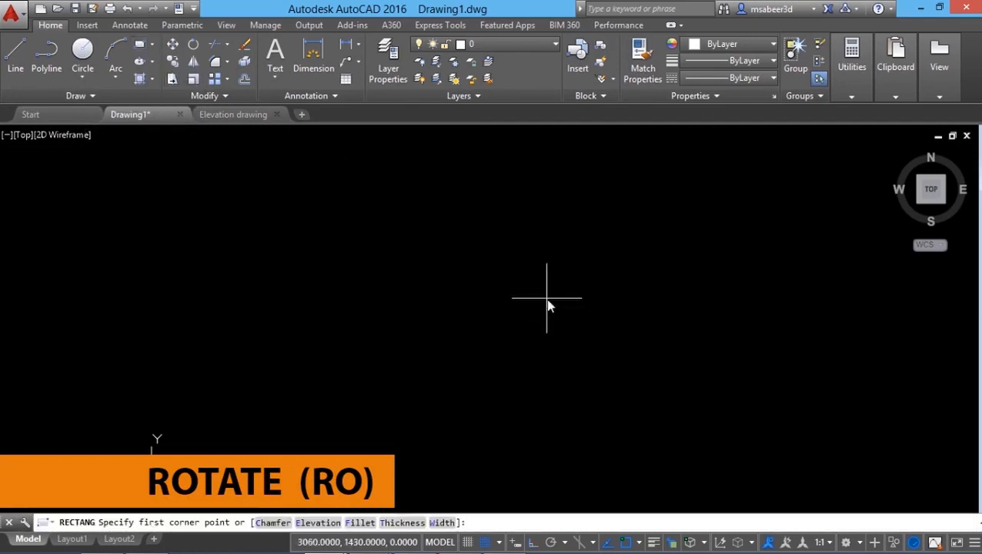
left_click(531, 340)
left_click(747, 398)
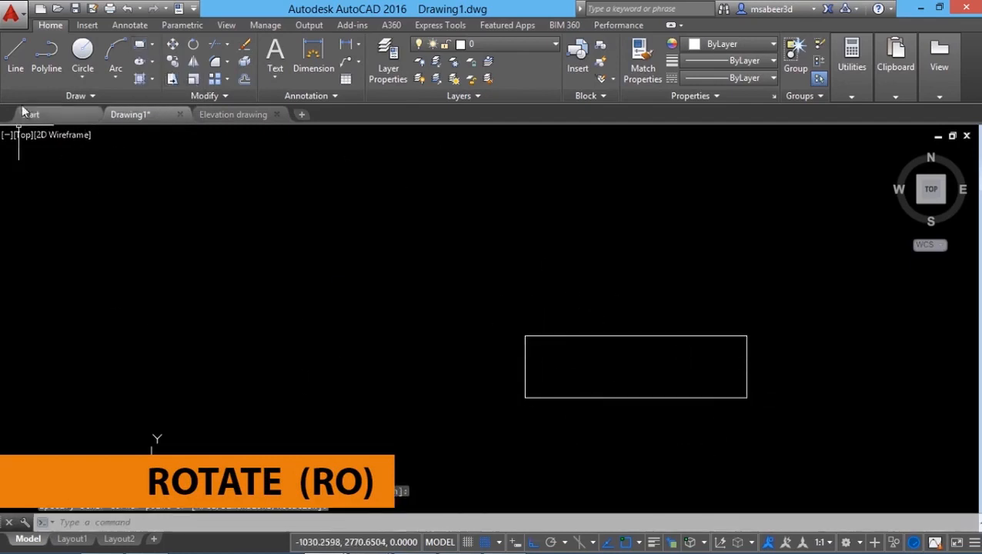
- Draw a horizontal line leftward from the midpoint of the rectangle's left side, and a circle centred on its free end, slightly taller than the rectangle
left_click(16, 55)
left_click(525, 367)
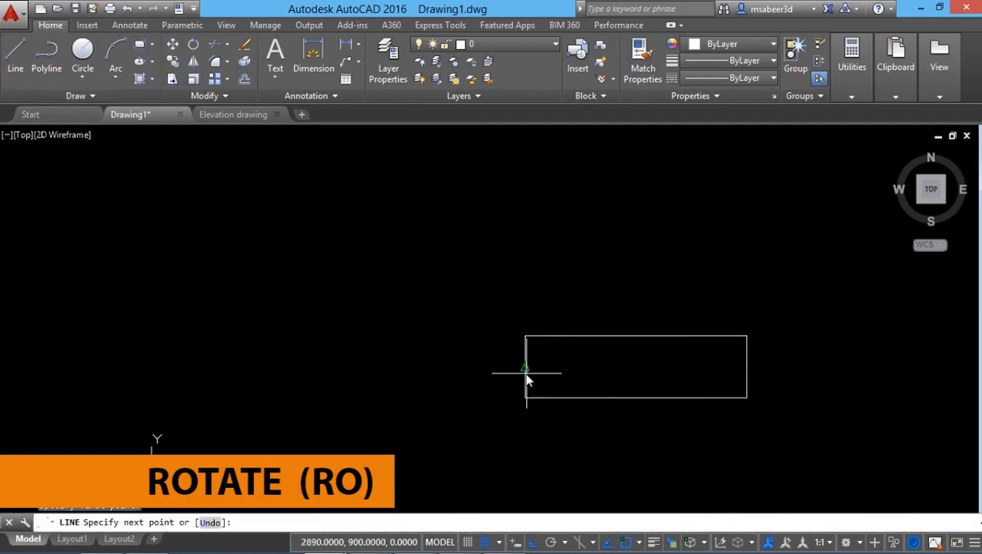
left_click(331, 339)
key("Return")
left_click(83, 77)
left_click(116, 102)
left_click(331, 367)
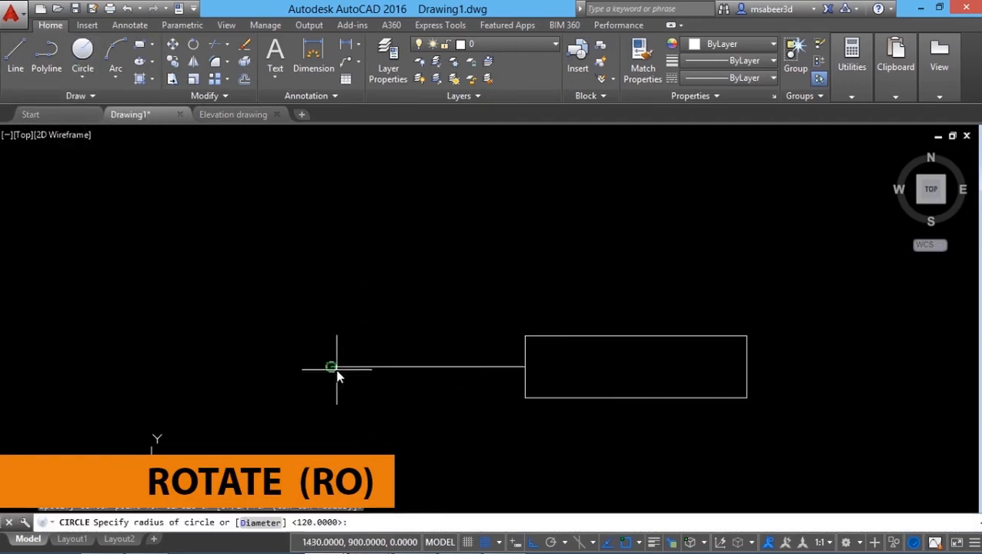
left_click(337, 333)
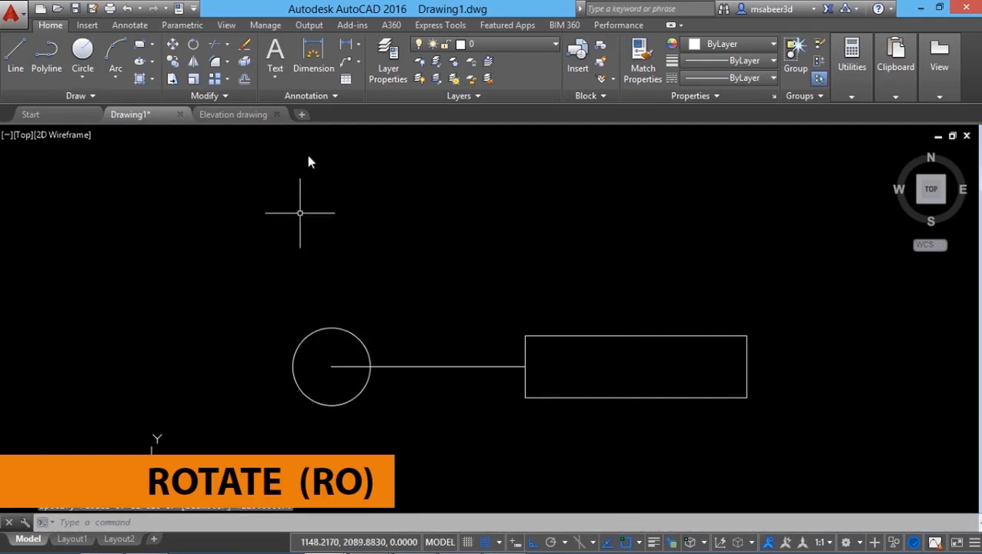
- Trim away the part of the horizontal line that lies inside the circle
left_click(215, 44)
key("Return")
left_click(351, 367)
key("Return")
- Rotate the circle, line and rectangle 30 degrees counterclockwise about the circle's centre, with Ortho turned off
scroll(438, 453, "down", 3)
mouse_move(439, 453)
middle_mouse_down()
mouse_move(498, 477)
mouse_move(478, 468)
middle_mouse_up()
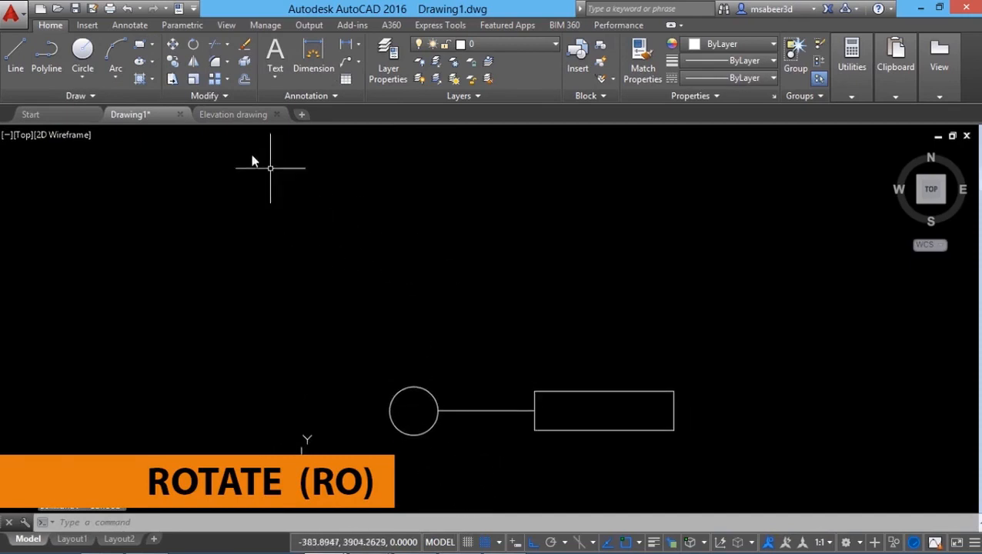
left_click(194, 47)
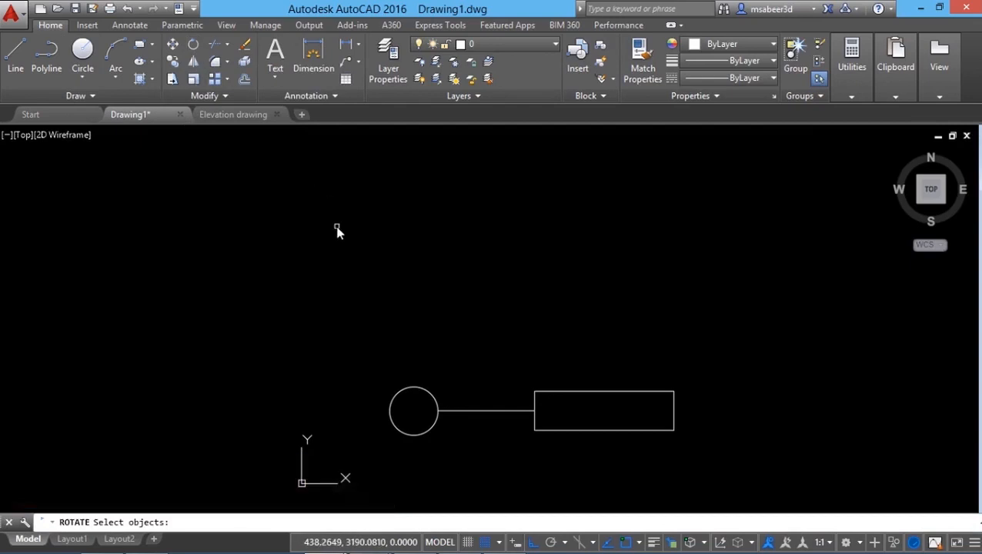
left_click(331, 356)
left_click(709, 464)
key("Return")
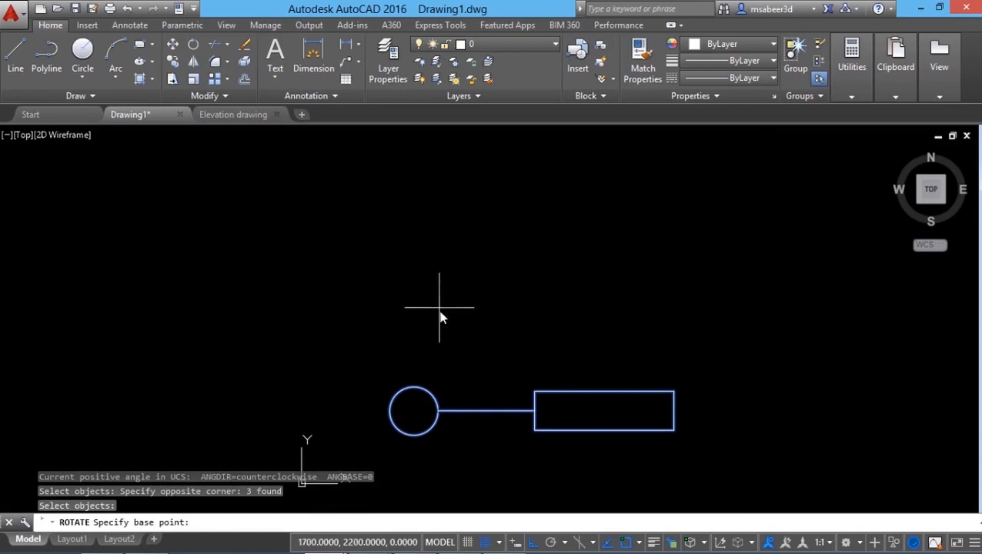
left_click(414, 412)
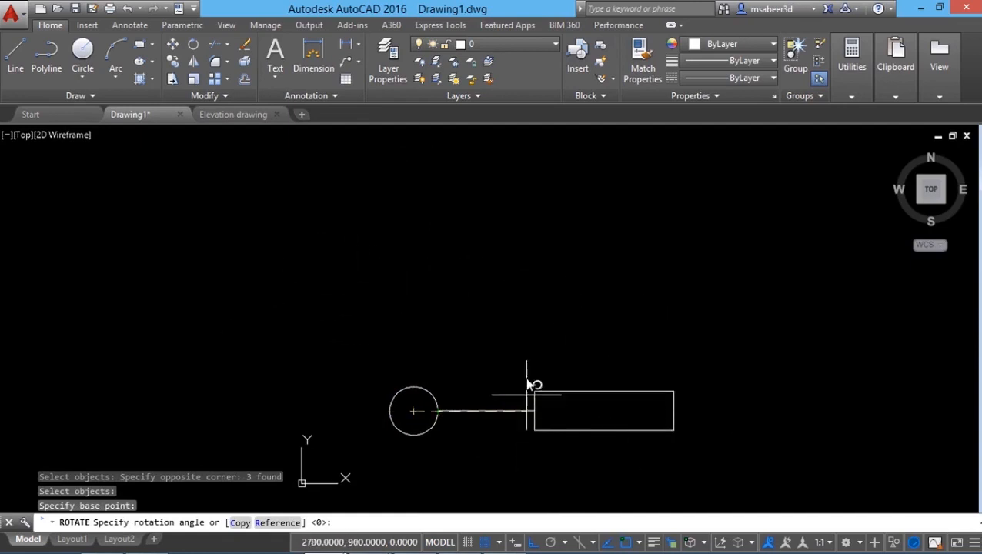
left_click(534, 542)
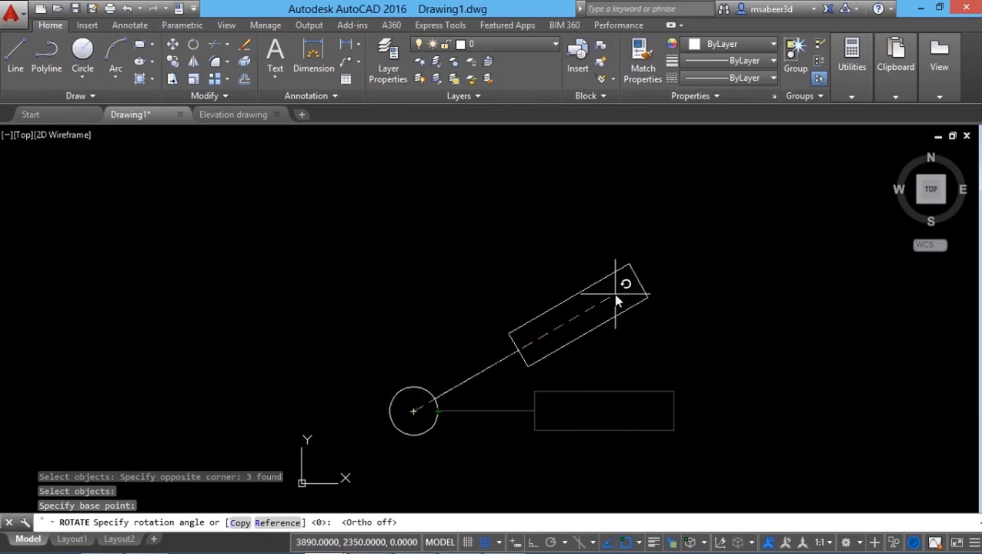
left_click(615, 295)
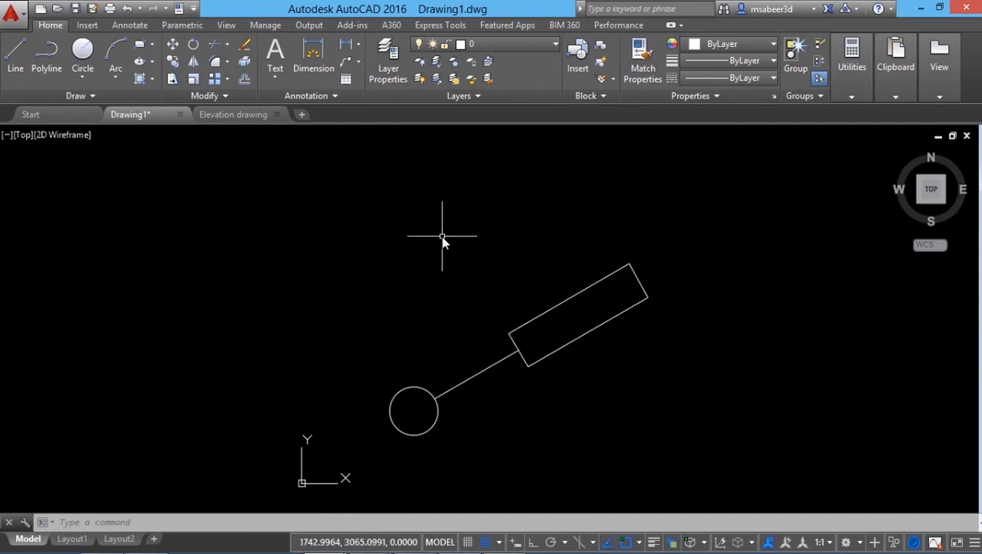
- Rotate the previous selection of circle, line and rectangle a further 45 degrees counterclockwise, using the last point (@) as base point
type("ro")
key("Return")
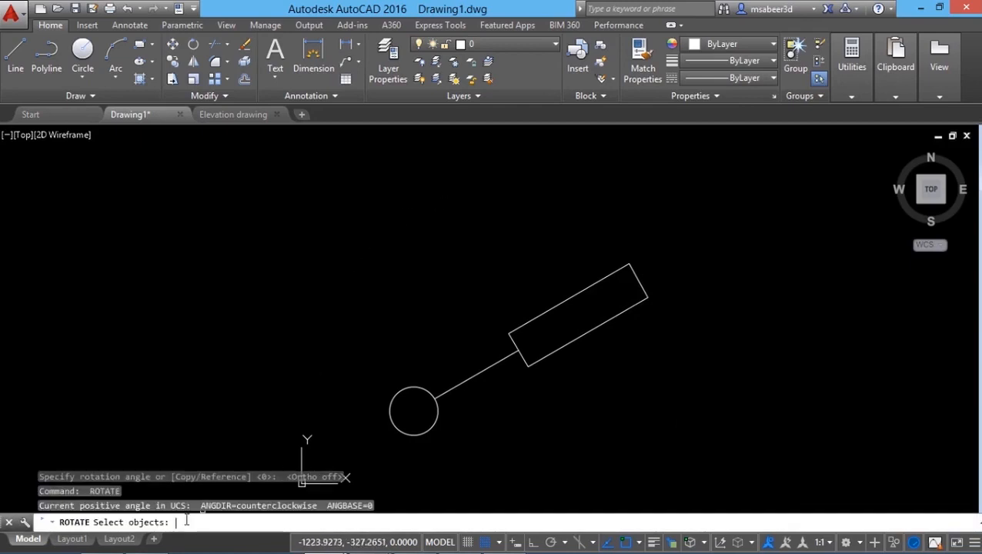
type("p")
key("Return")
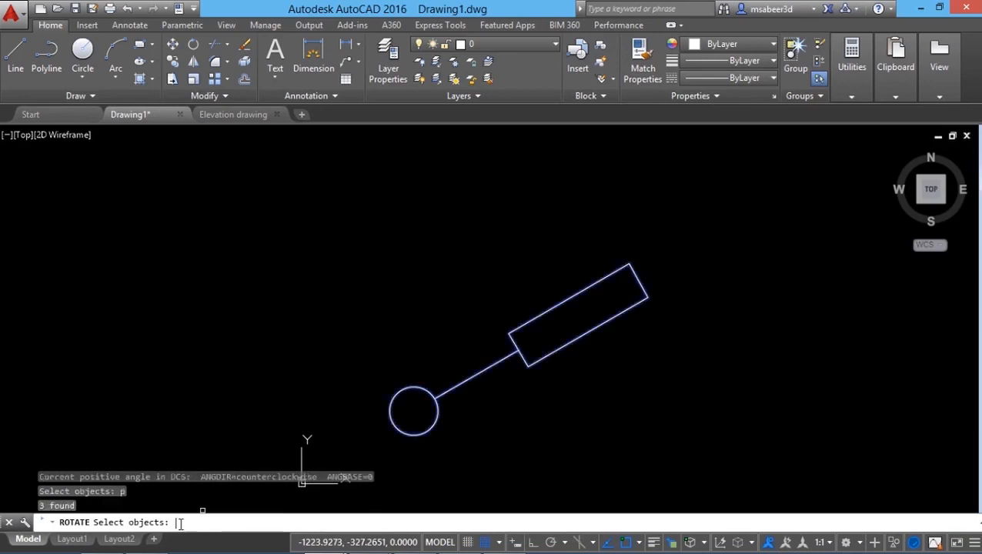
key("Return")
type("@")
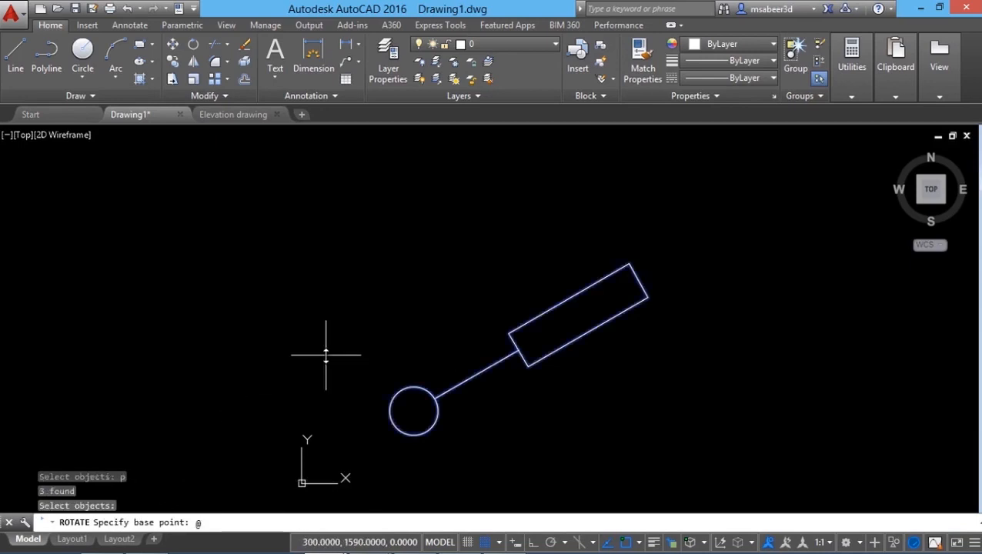
key("Return")
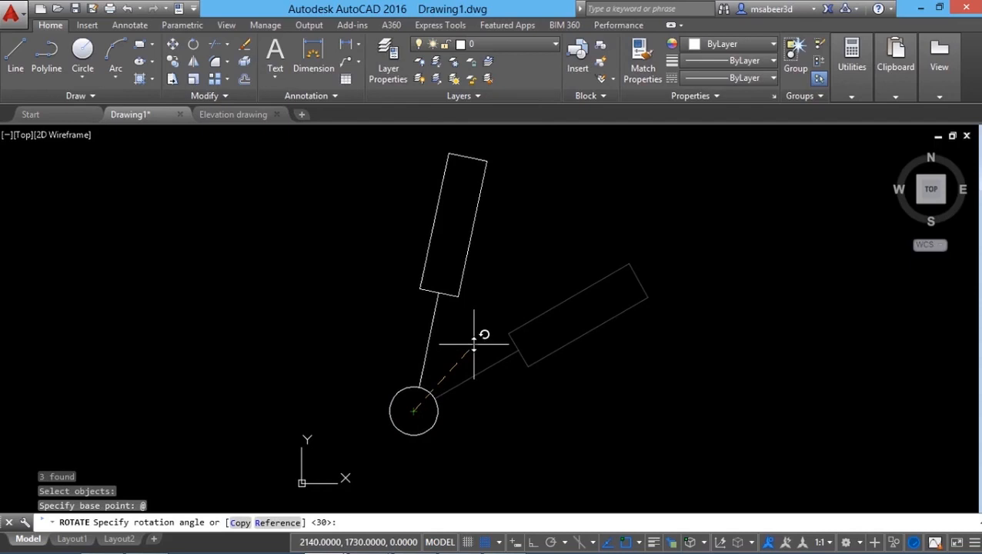
type("45")
key("Return")
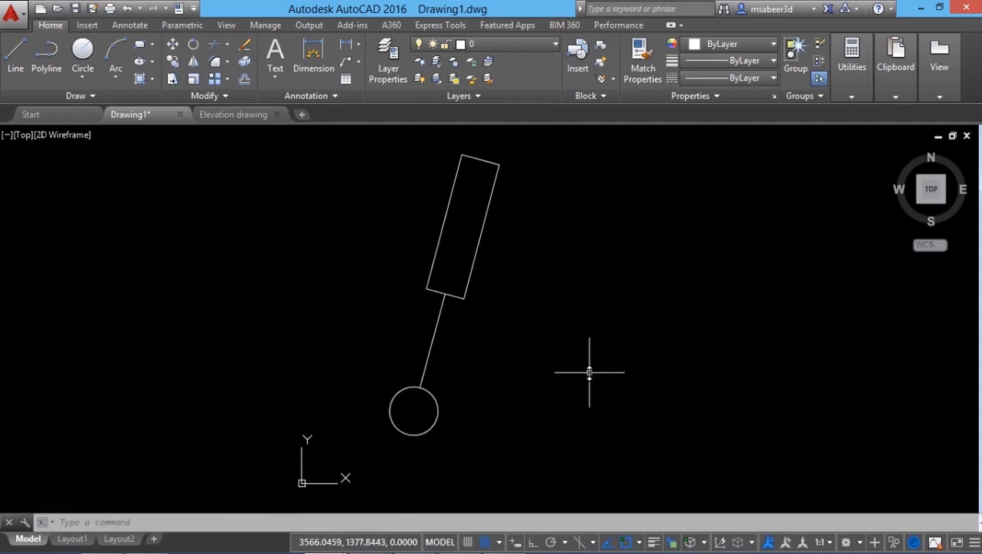
- Undo both rotations, and rotate the horizontal circle, line and rectangle 45 degrees counterclockwise about the circle's centre with Ortho off
left_click(128, 8)
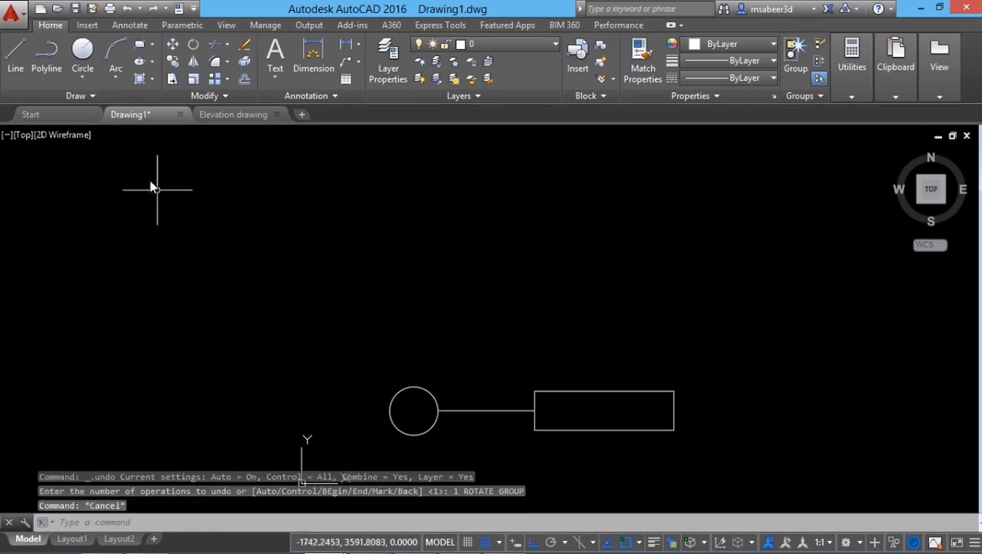
left_click(193, 44)
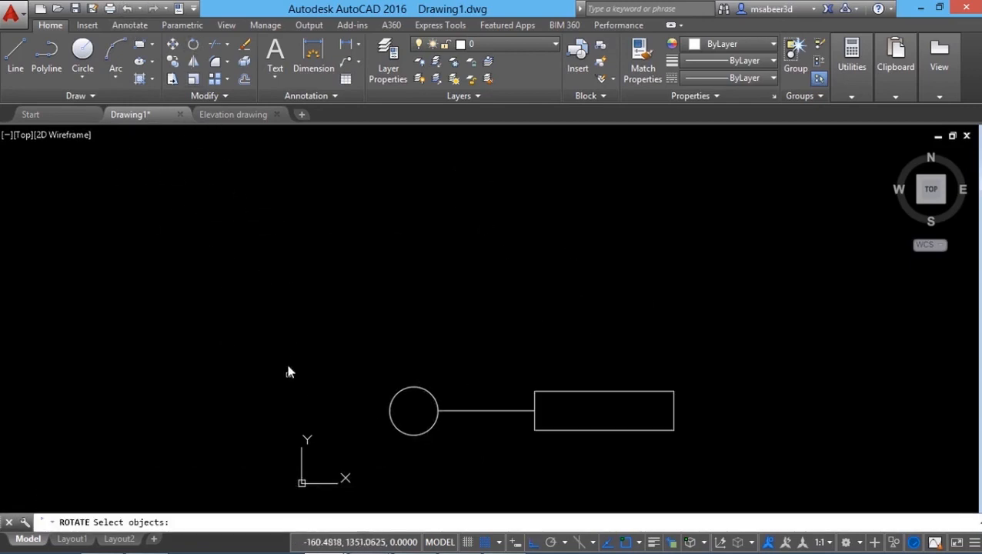
left_click(338, 348)
left_click(735, 463)
key("Return")
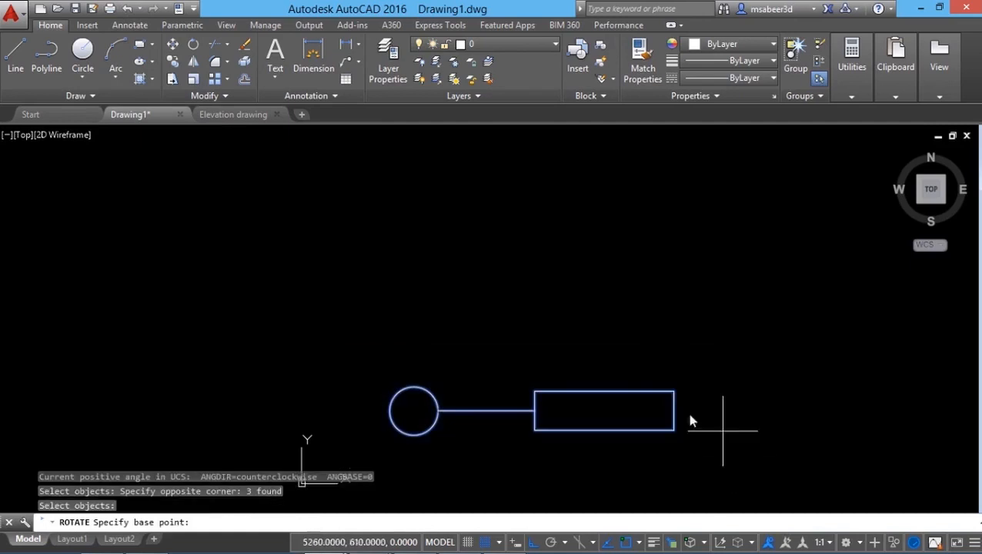
left_click(411, 416)
left_click(533, 542)
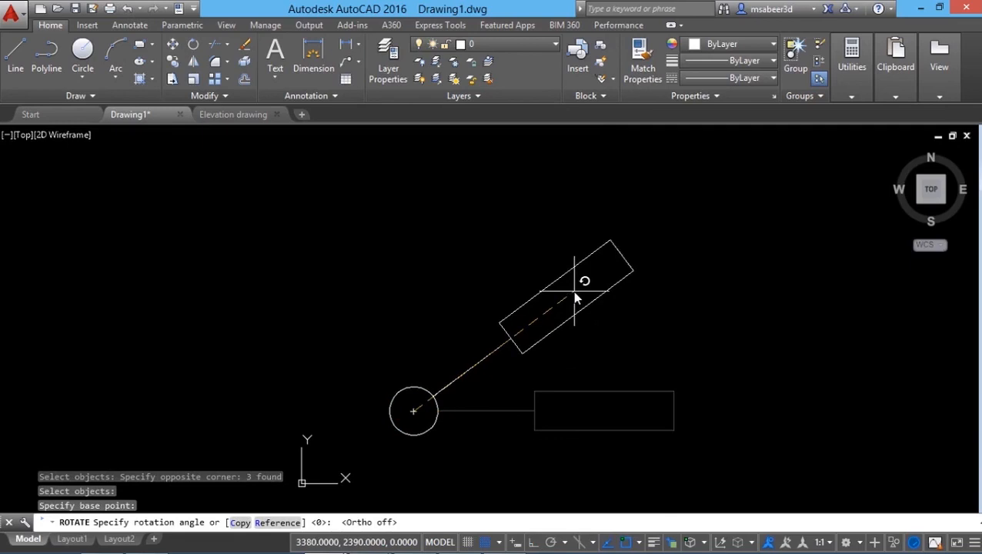
type("45")
key("Return")
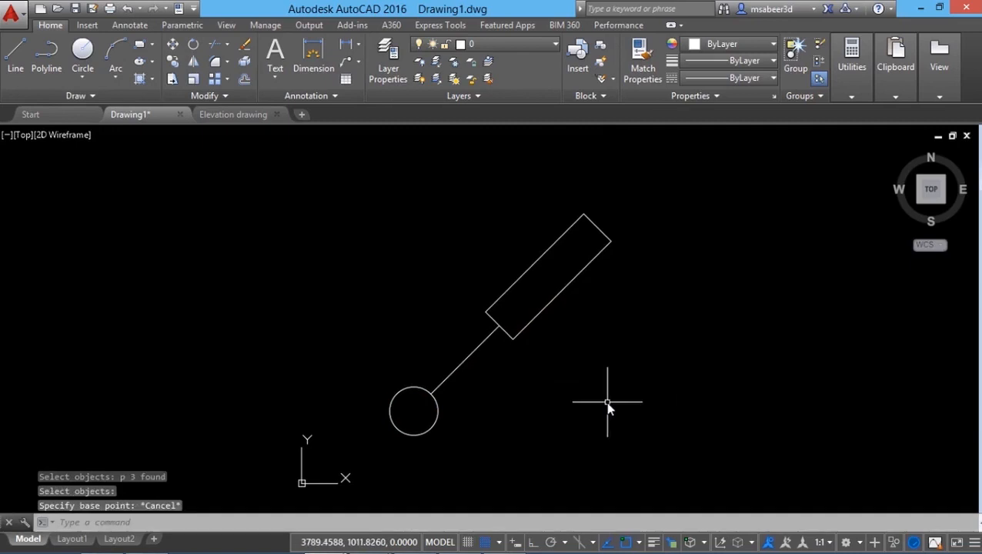
- Rotate a copy of the previously selected circle, line and rectangle 45 degrees counterclockwise about the circle's centre, and undo it
key("Return")
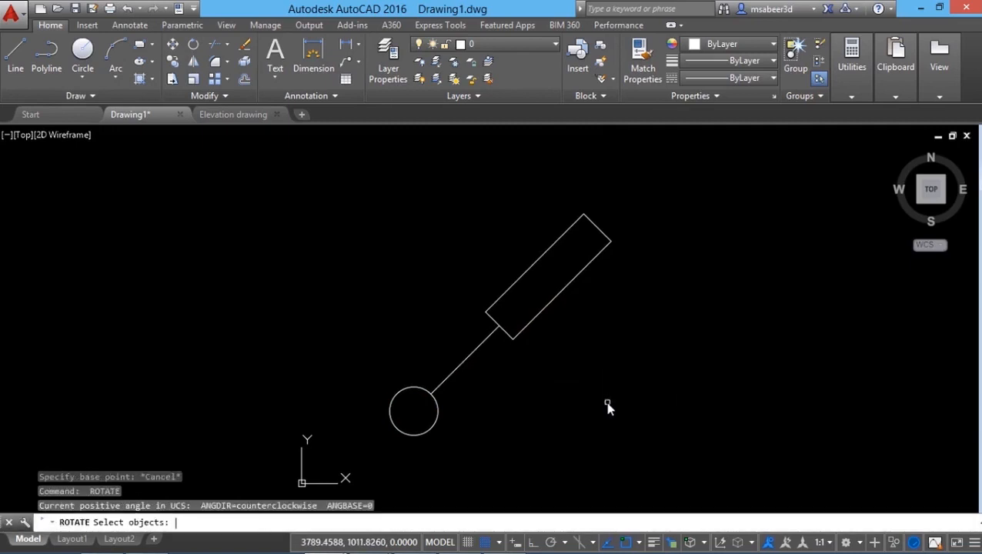
type("p")
key("Return")
key("Return")
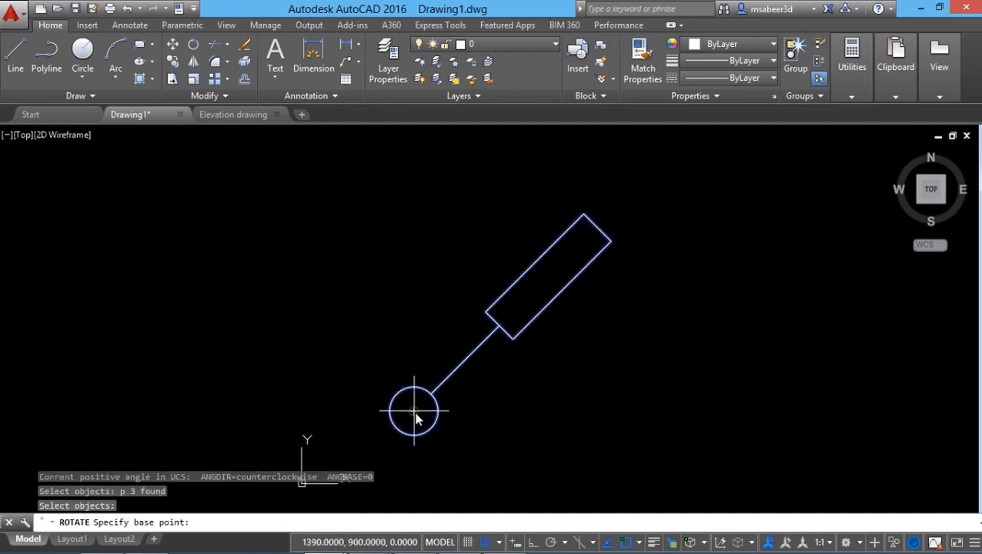
left_click(414, 411)
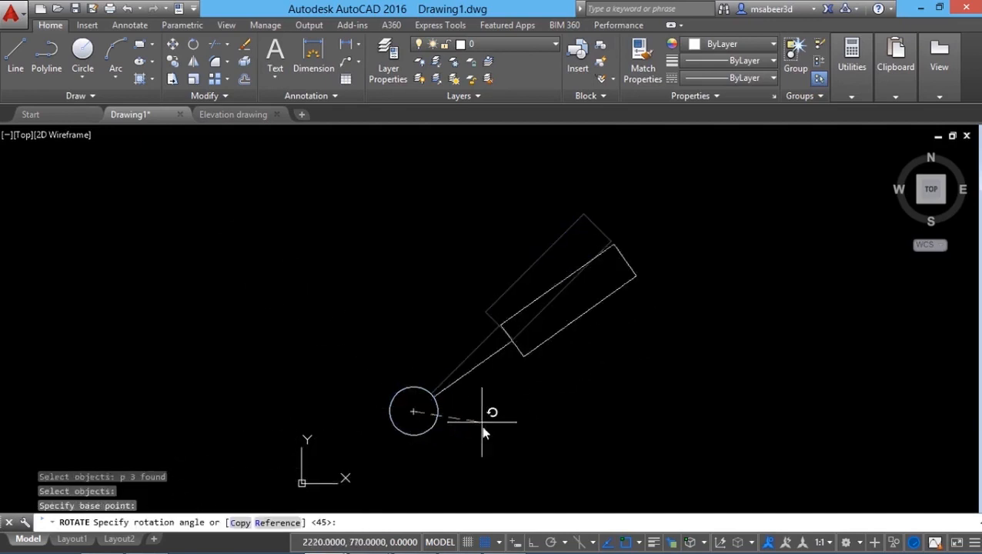
left_click(239, 523)
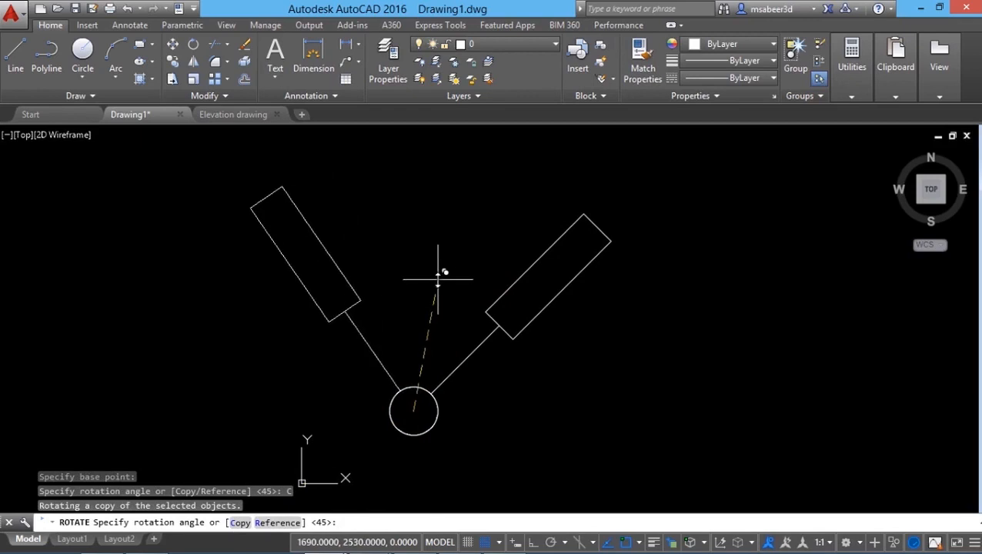
type("45")
key("Return")
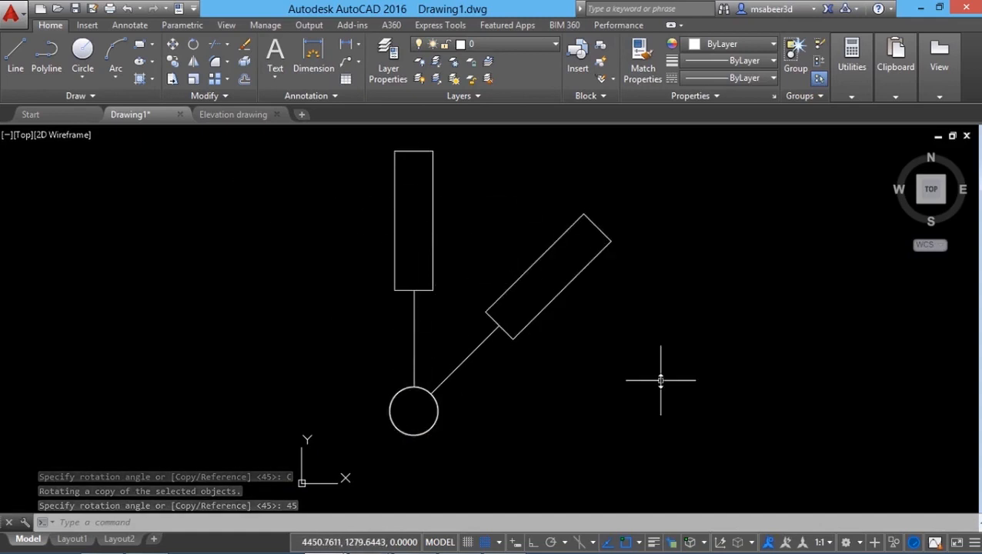
key("ctrl+z")
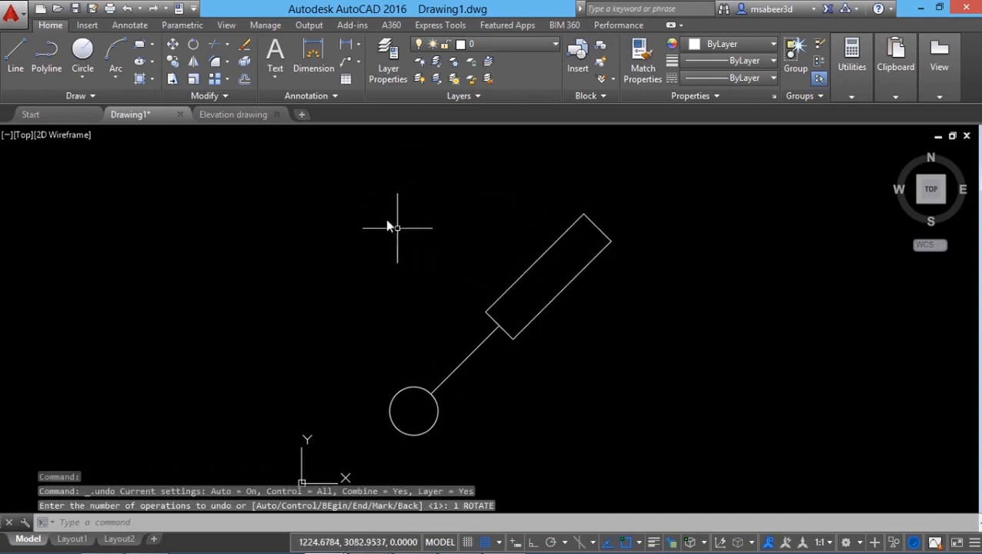
- Rotate the circle, line and rectangle about the circle's centre by reference, from a reference angle of 45 to a new angle of 90 degrees
left_click(194, 46)
left_click(330, 167)
left_click(652, 442)
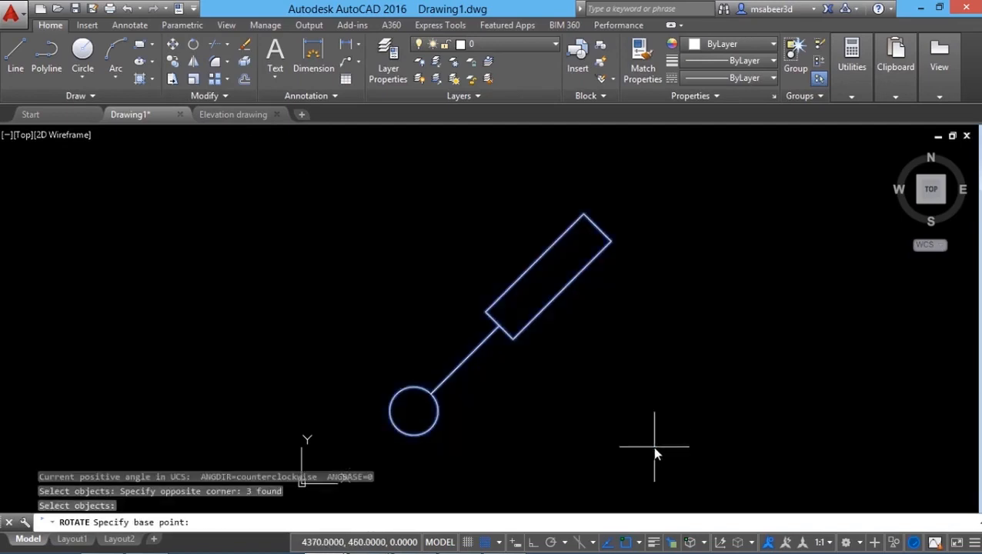
left_click(414, 413)
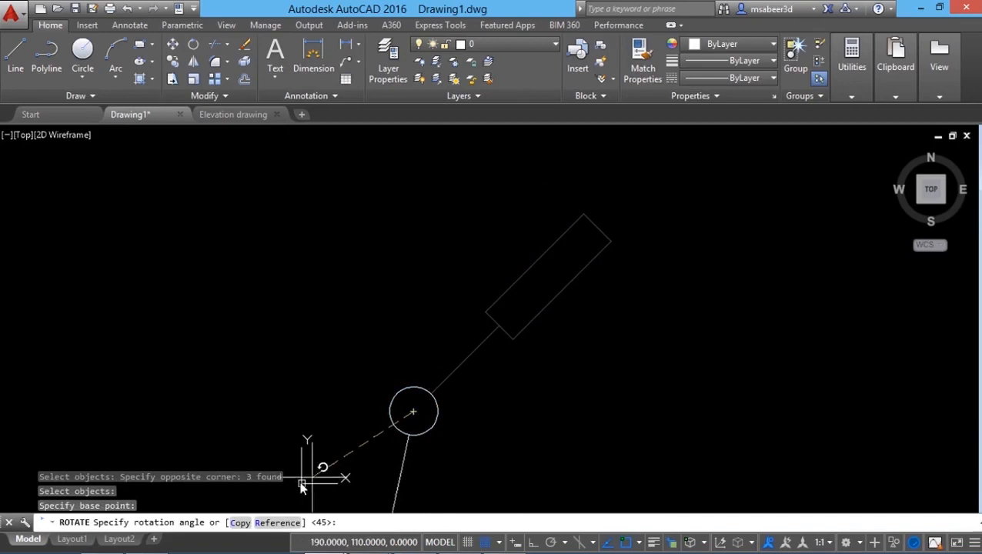
left_click(271, 523)
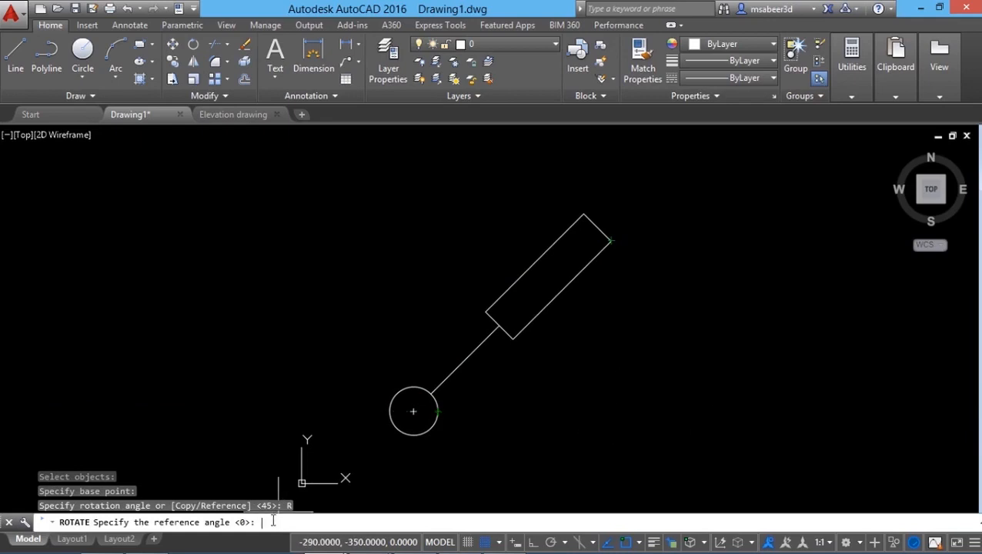
type("45")
key("Return")
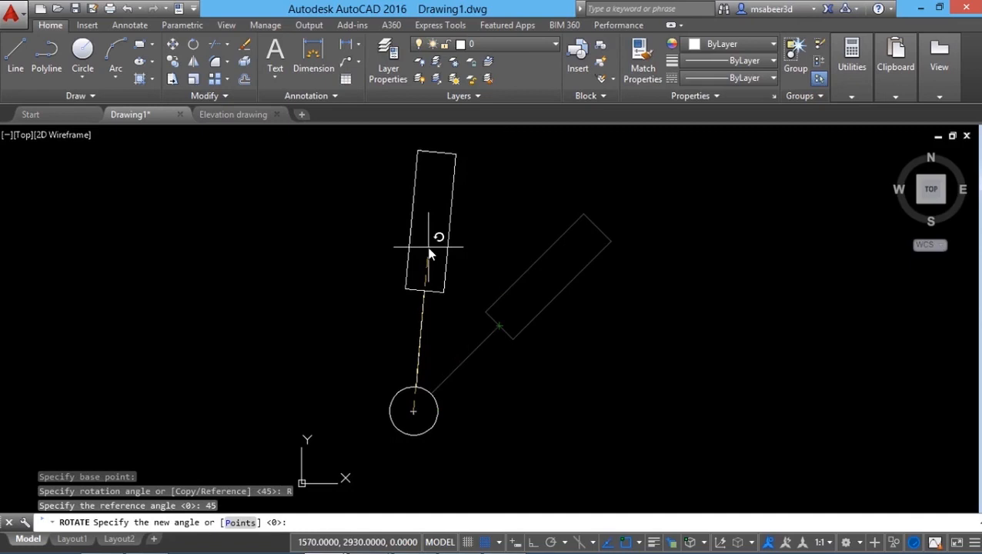
type("90")
key("Return")
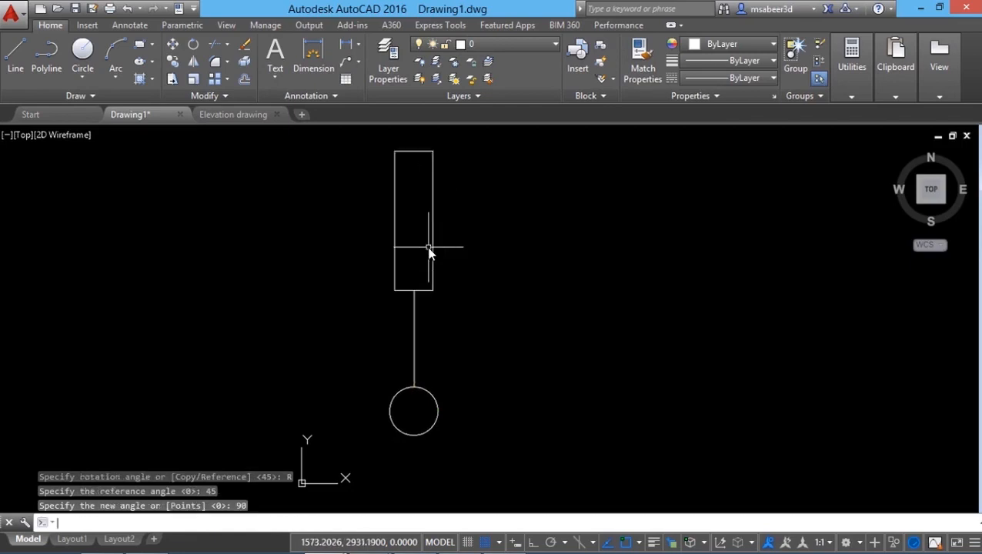